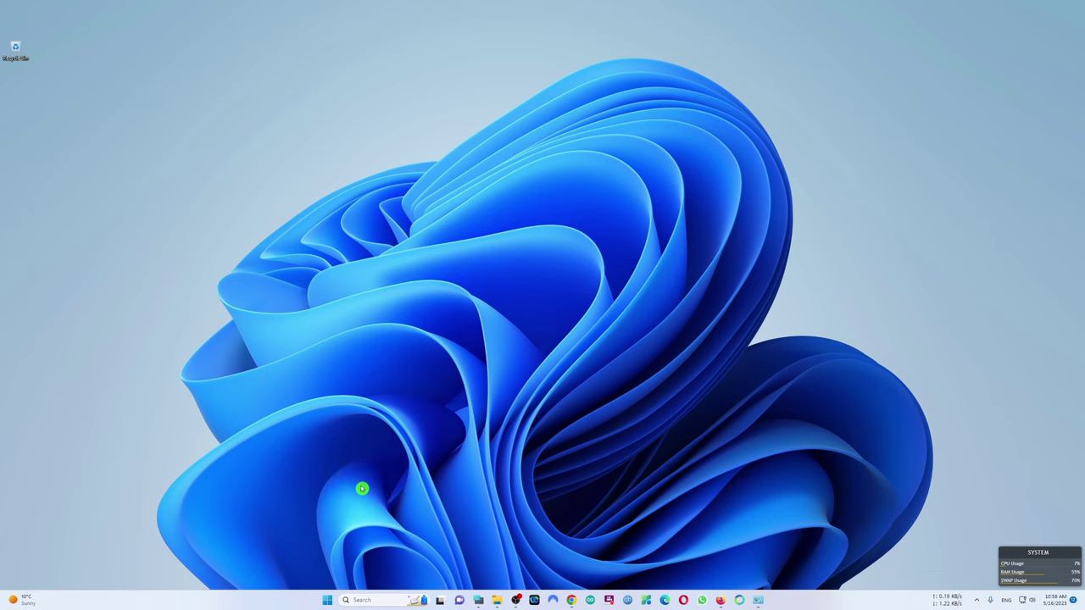
# In Taskbar settings, switch taskbar alignment to Left, then back to Center.
pyautogui.rightClick(259, 604)
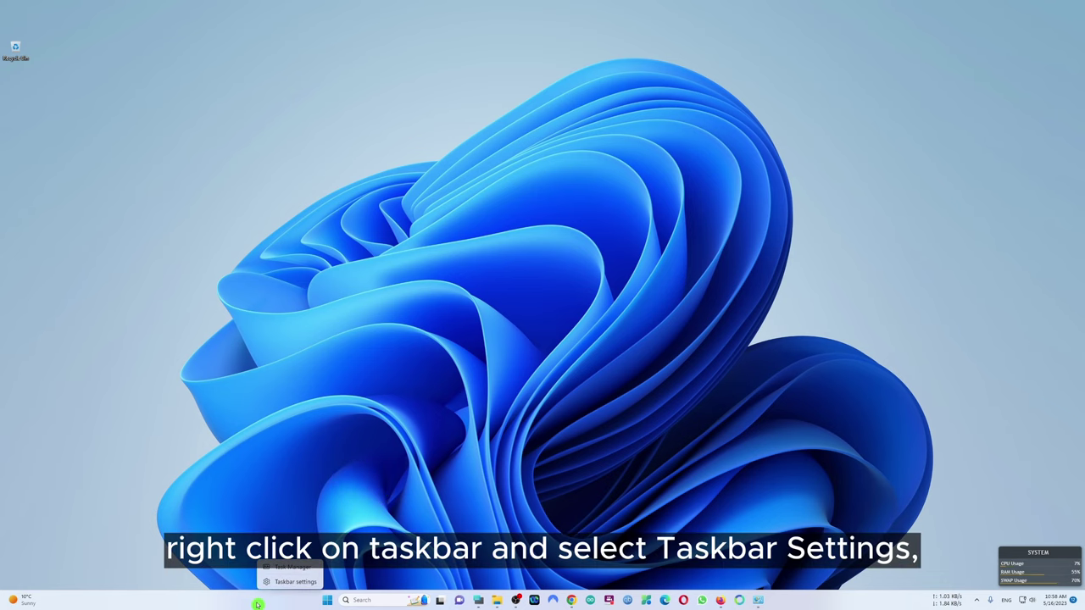
pyautogui.click(297, 582)
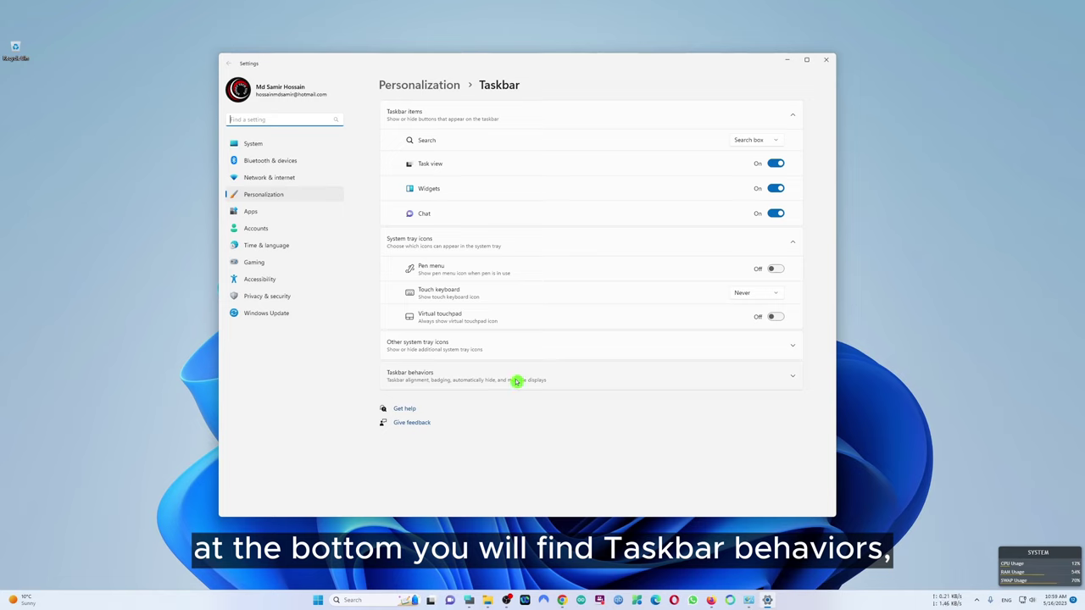
pyautogui.click(589, 372)
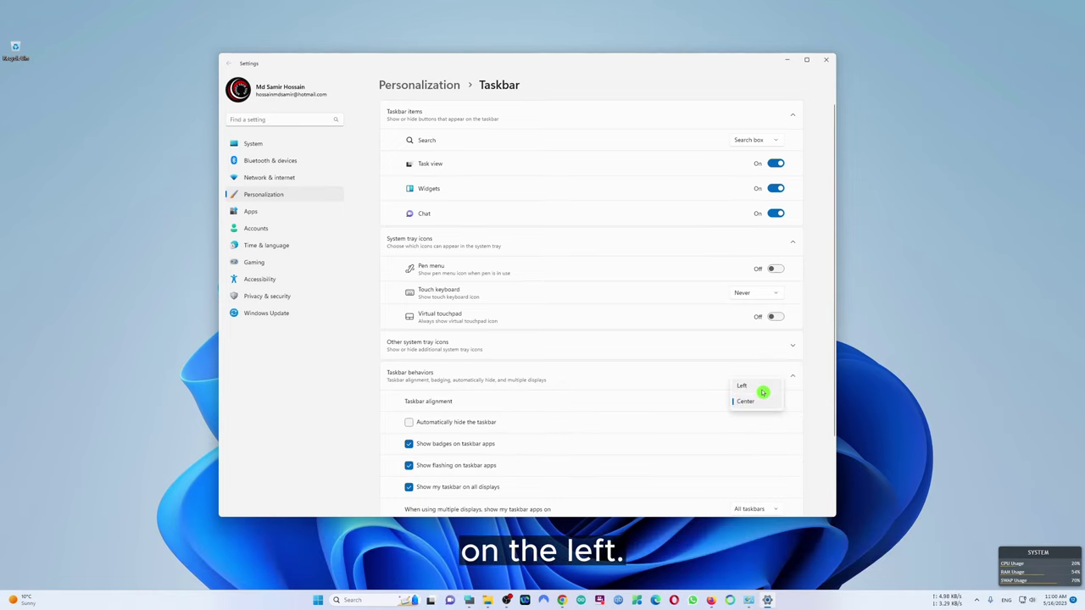
pyautogui.click(761, 386)
pyautogui.click(746, 401)
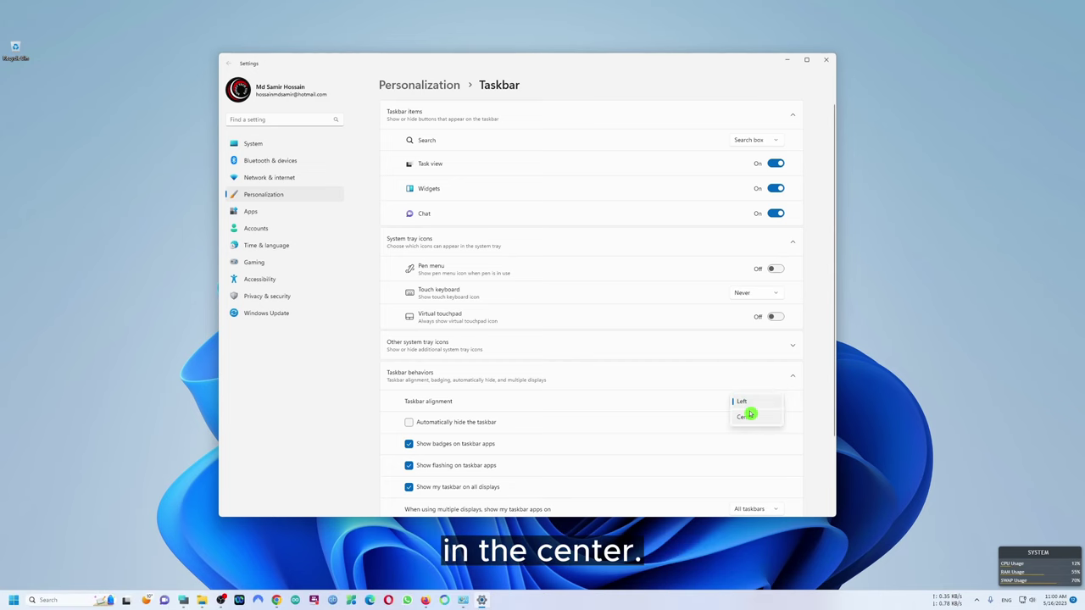
pyautogui.click(746, 415)
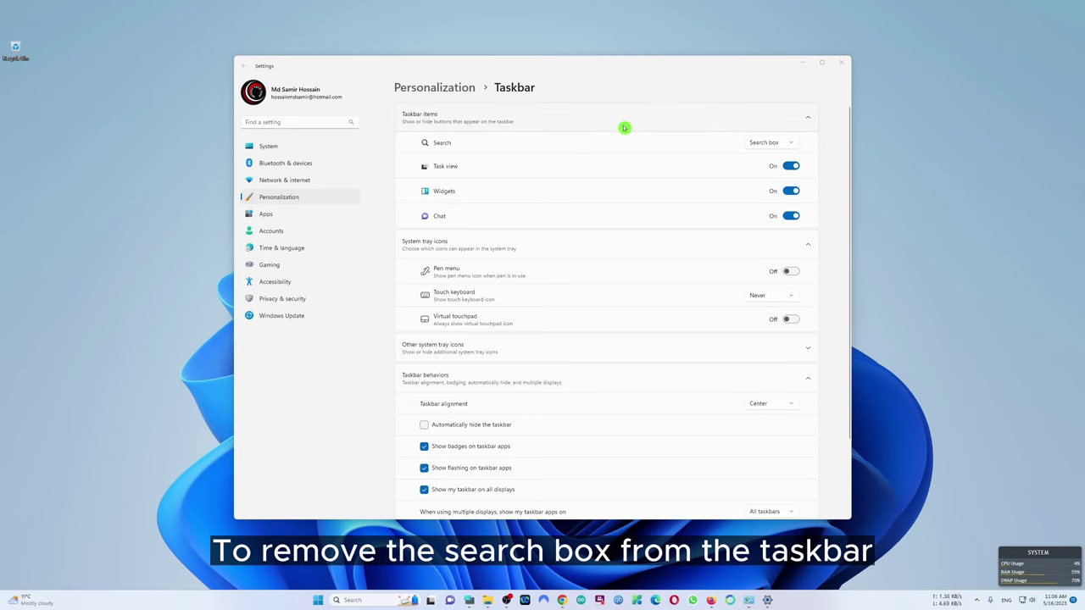
# Set Search to Hide and switch off Task view, Widgets and Chat on the taskbar.
pyautogui.click(790, 144)
pyautogui.click(775, 96)
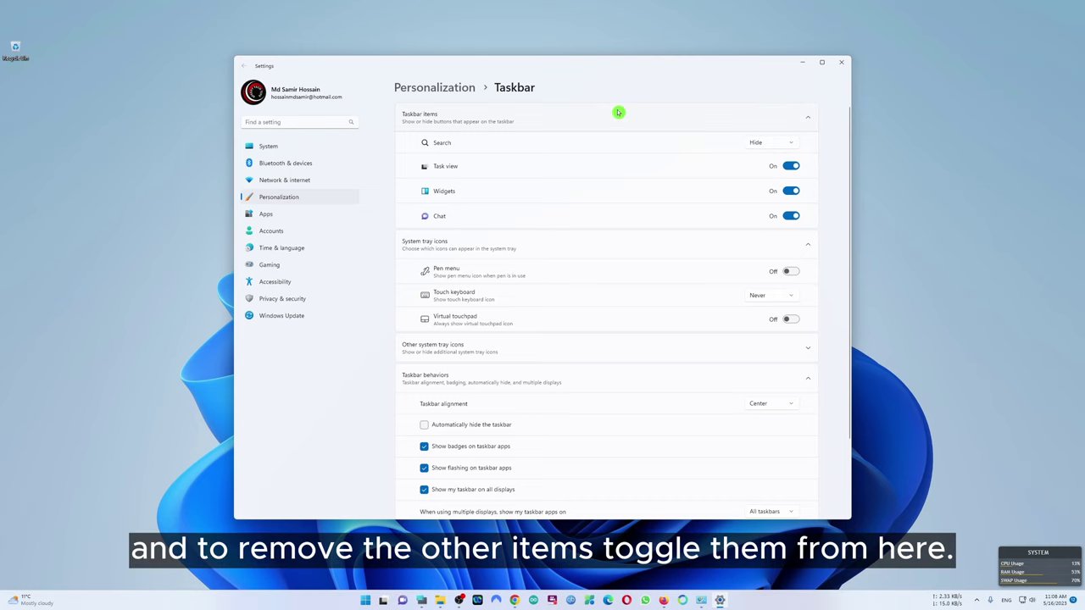
pyautogui.click(789, 166)
pyautogui.click(790, 192)
pyautogui.click(790, 216)
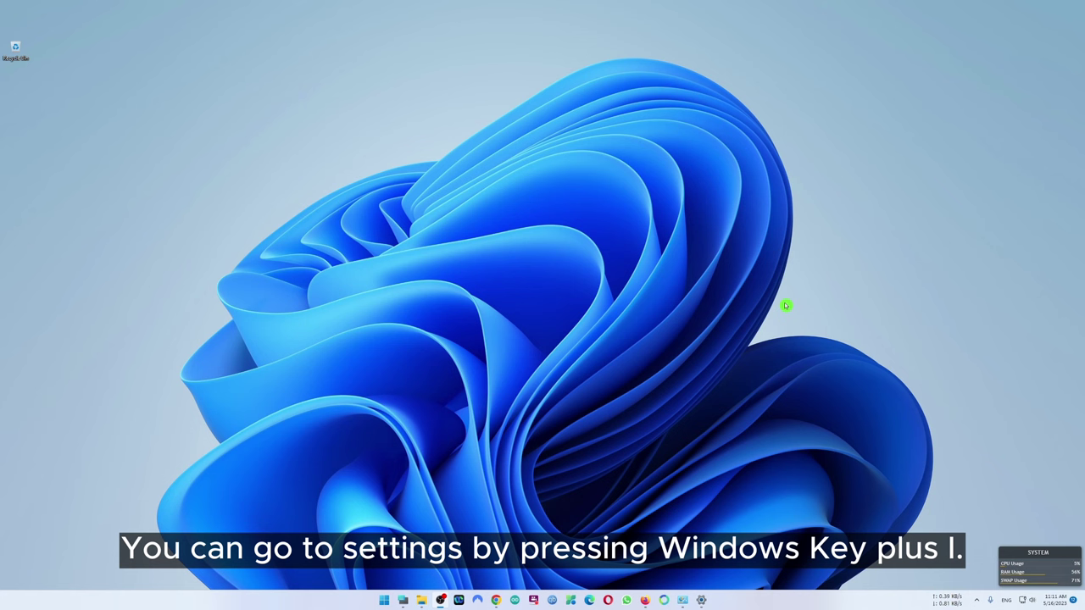
# With Settings open, show the power-user quick-link menu via right-click on Start and Win+X, then open Start.
pyautogui.press('super+i')
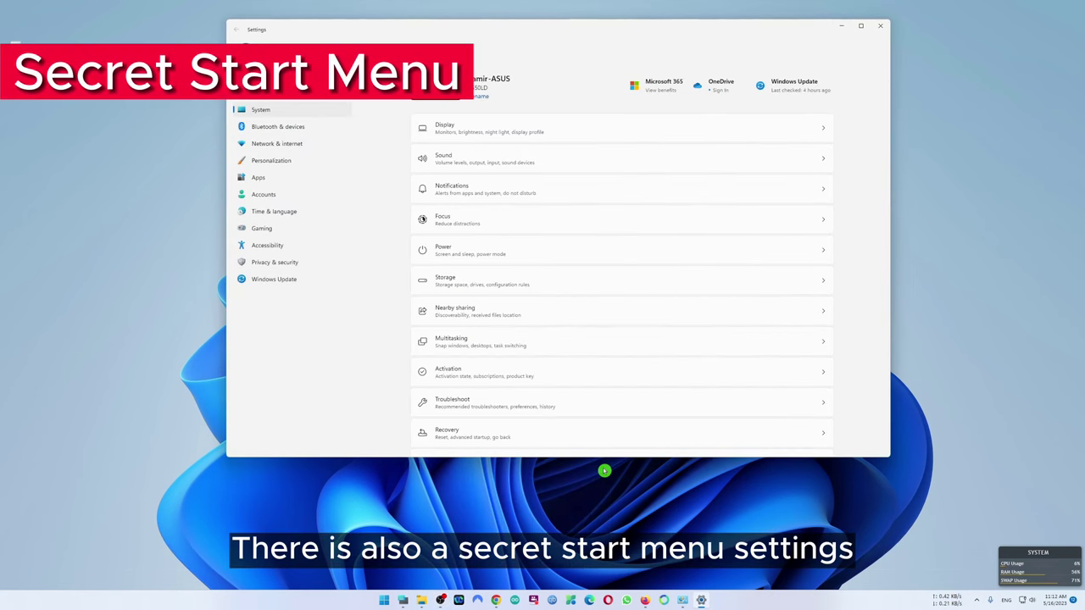
pyautogui.rightClick(387, 599)
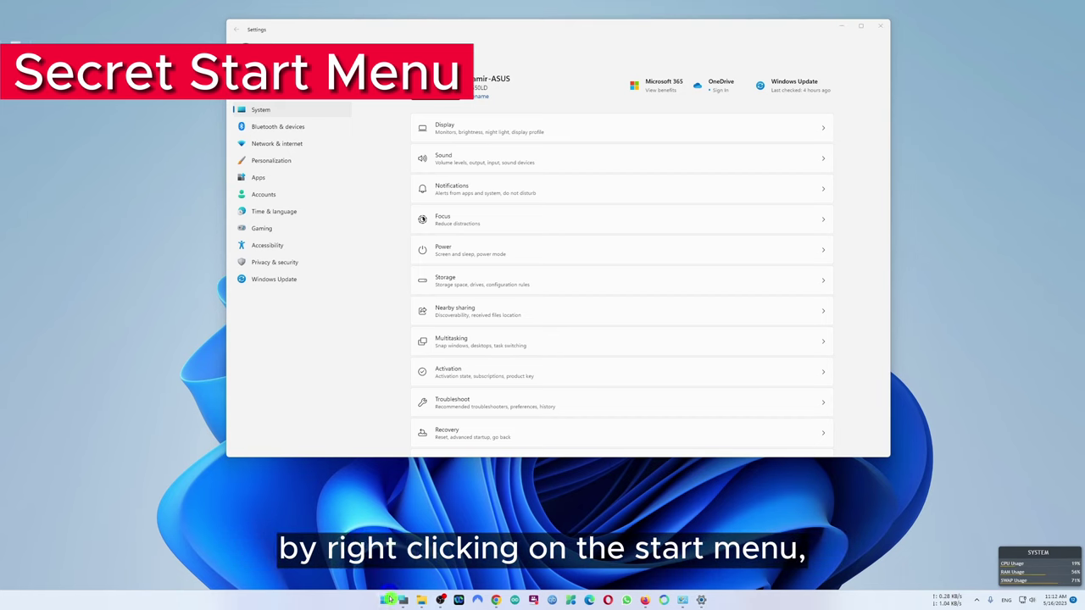
pyautogui.click(640, 532)
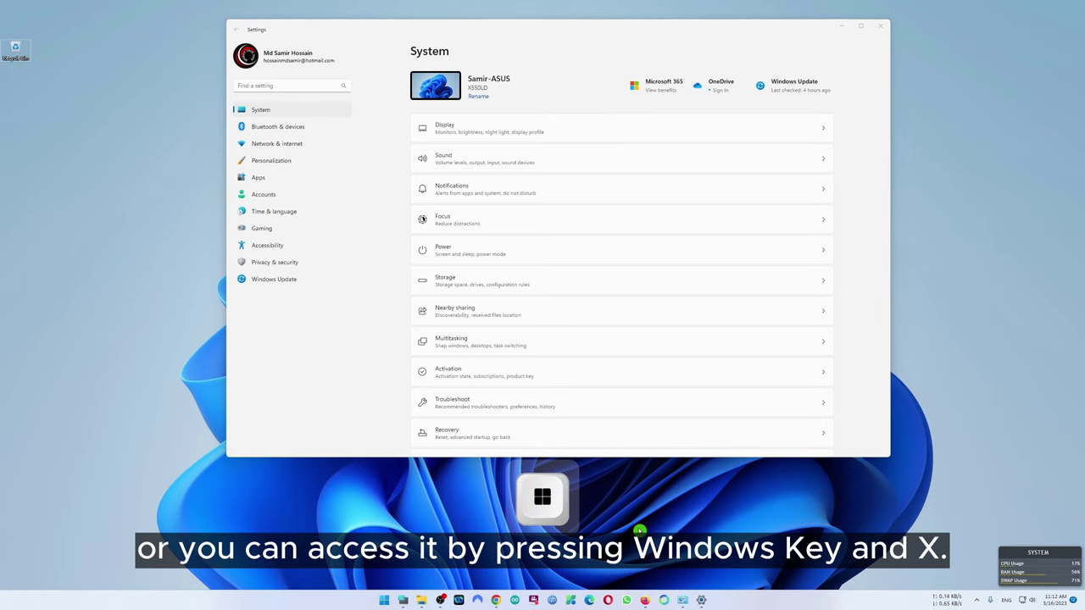
pyautogui.press('super+x')
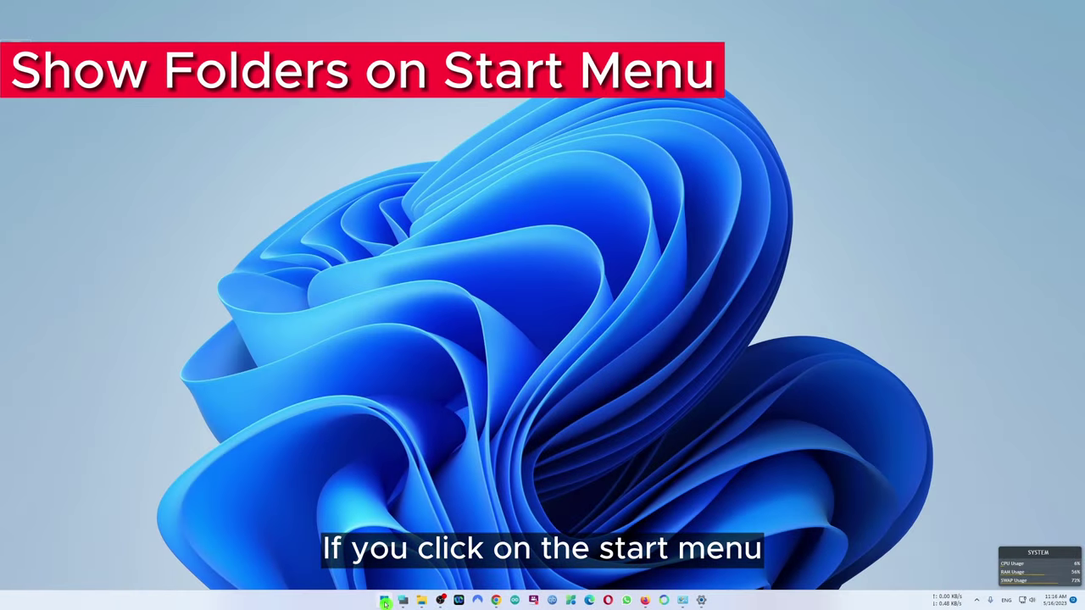
pyautogui.click(384, 602)
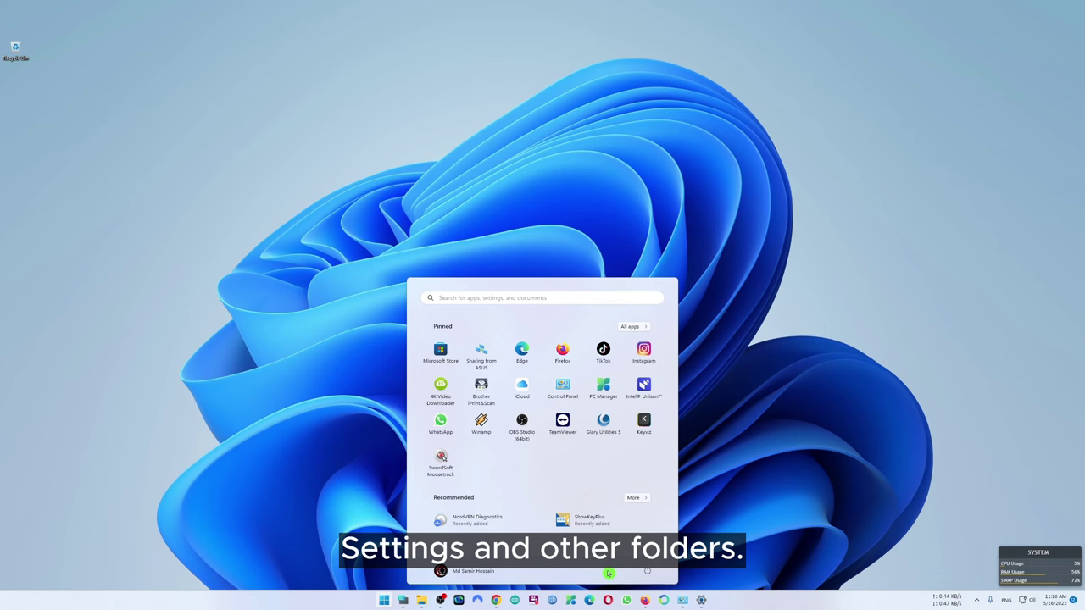
# Switch on the Settings and Downloads folders in Personalization > Start > Folders, then check Start.
pyautogui.click(702, 602)
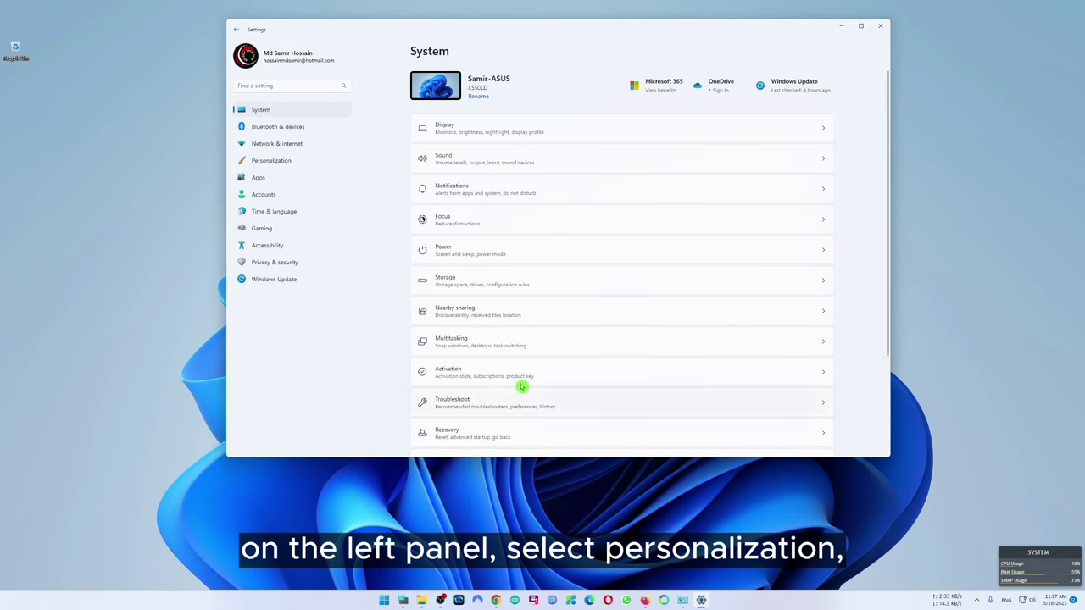
pyautogui.click(293, 162)
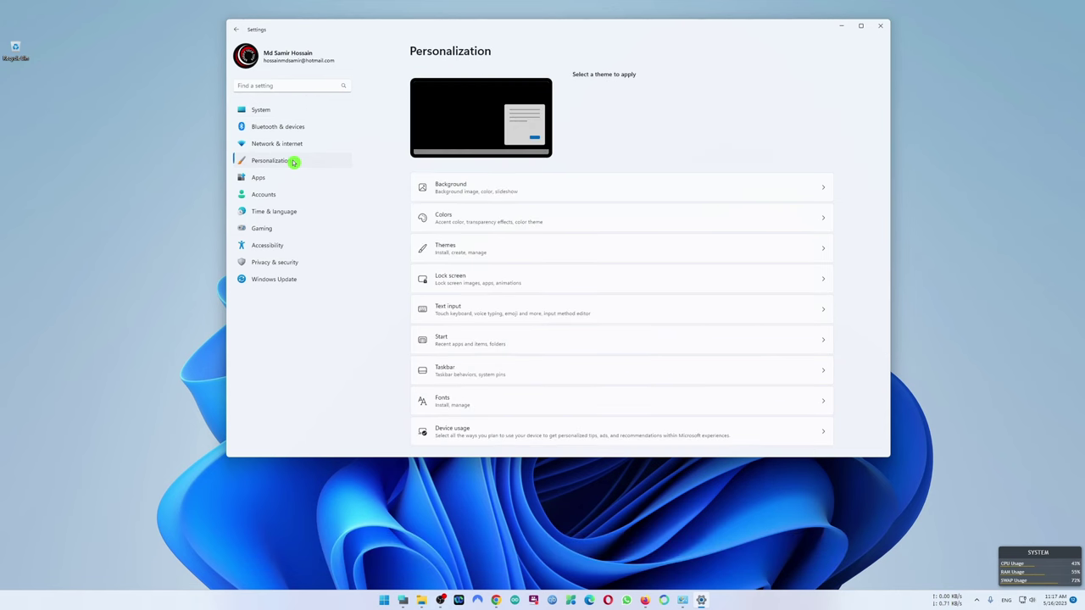
pyautogui.click(534, 339)
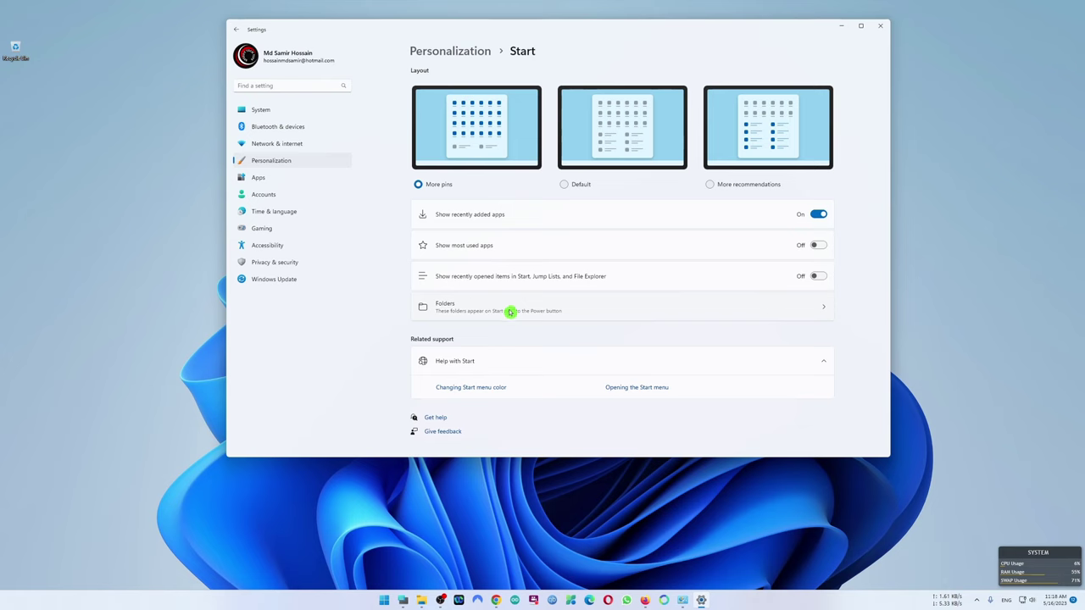
pyautogui.click(510, 310)
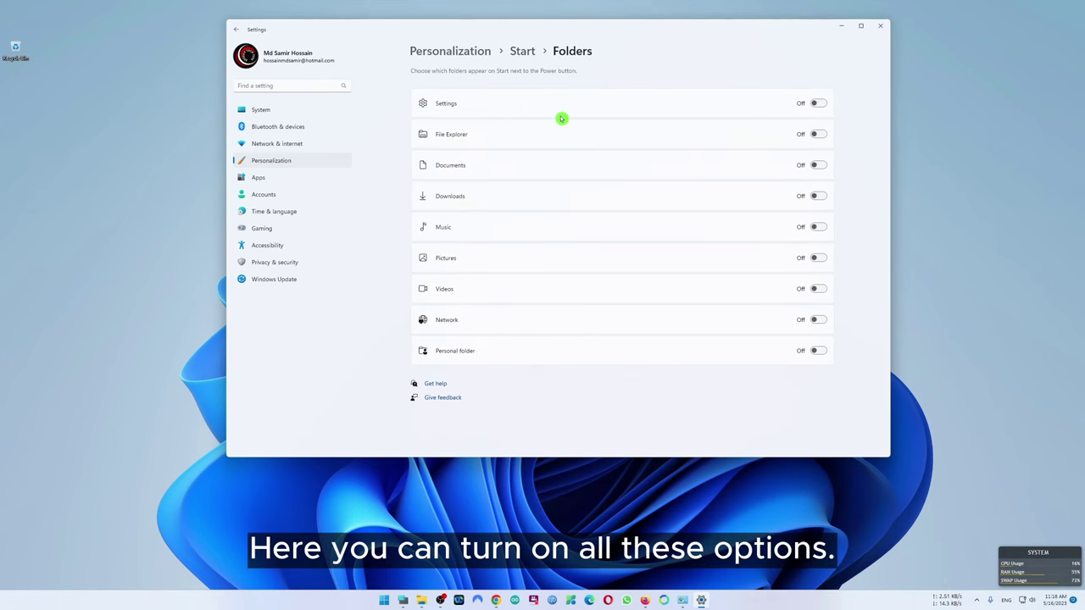
pyautogui.click(818, 103)
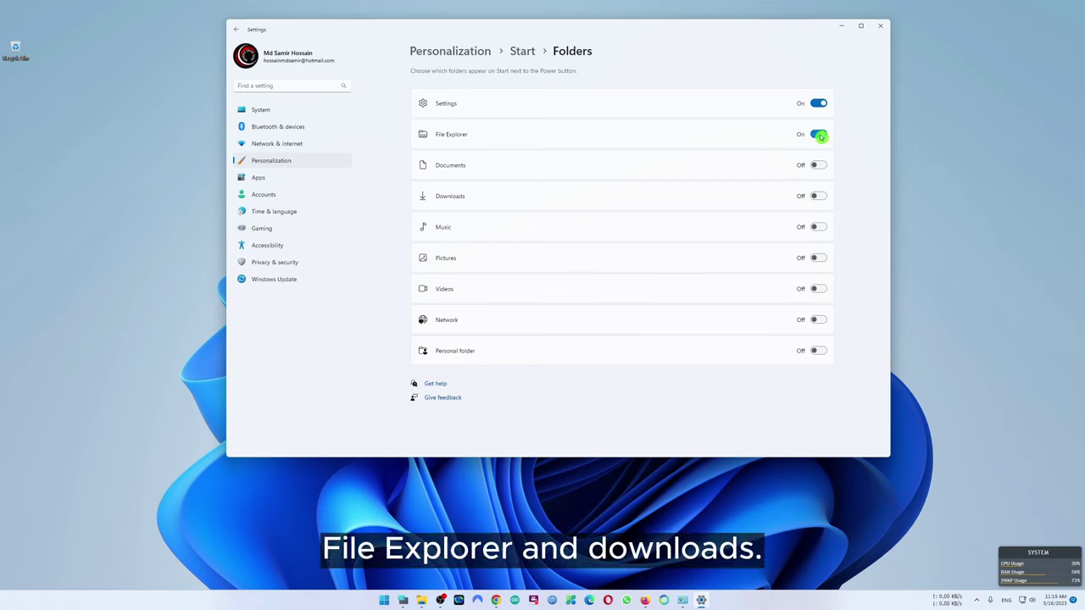
pyautogui.click(816, 196)
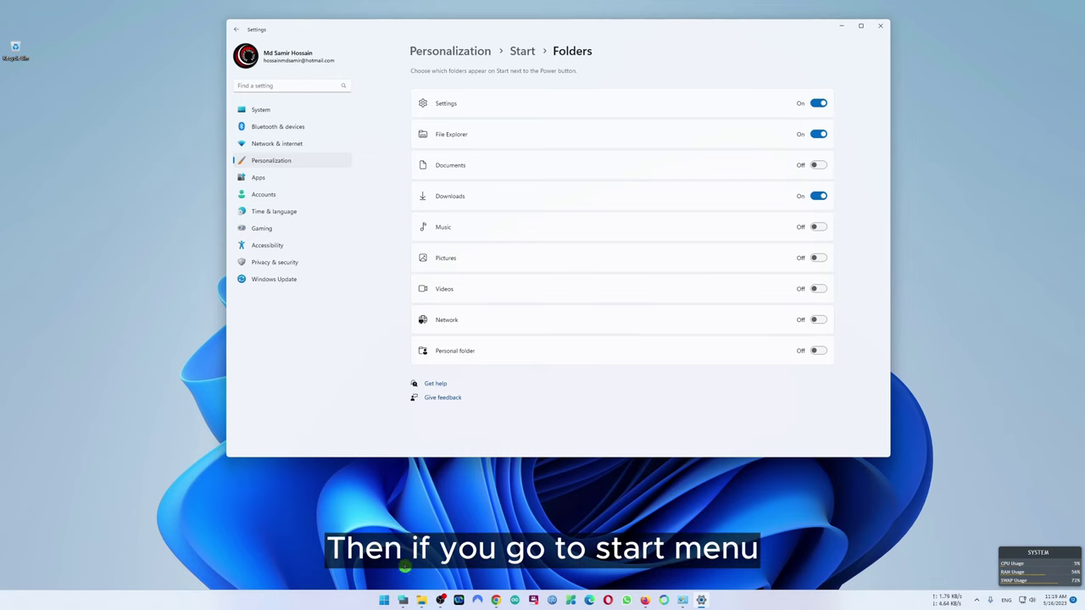
pyautogui.click(384, 600)
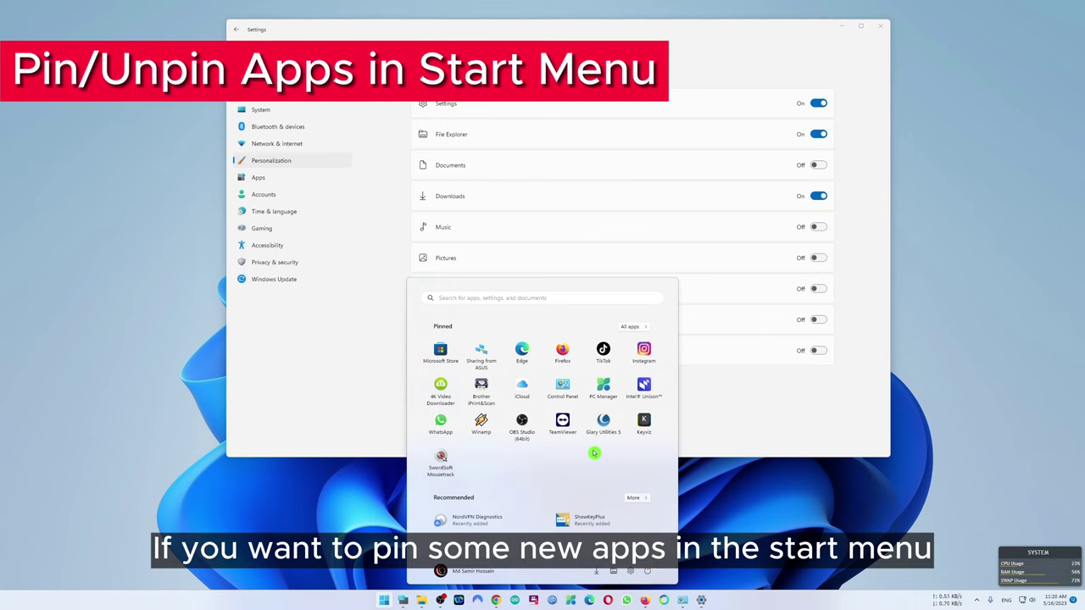
pyautogui.click(643, 326)
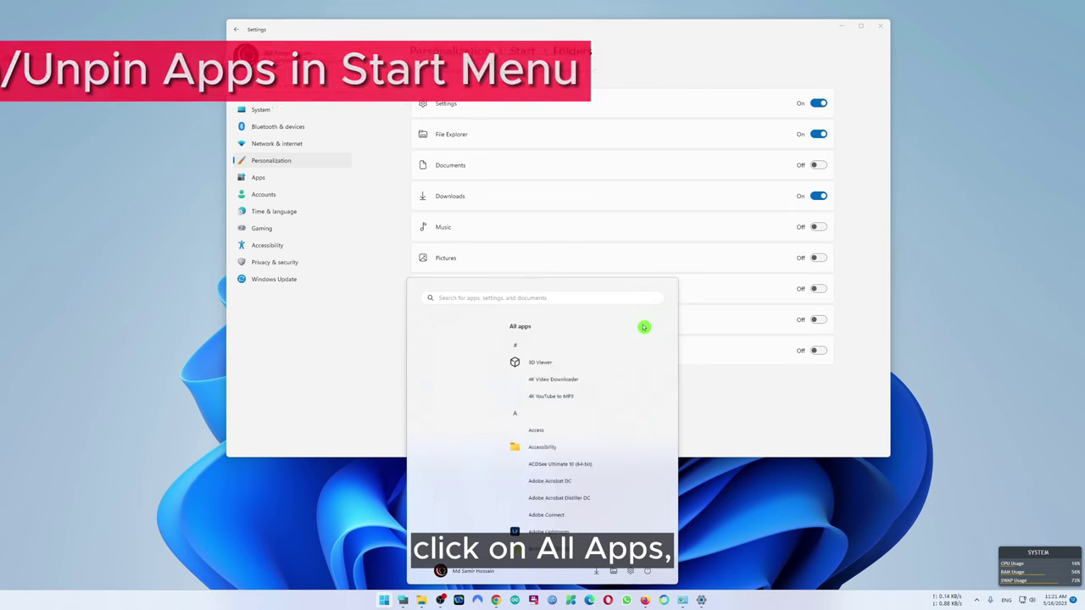
pyautogui.rightClick(489, 430)
pyautogui.click(512, 441)
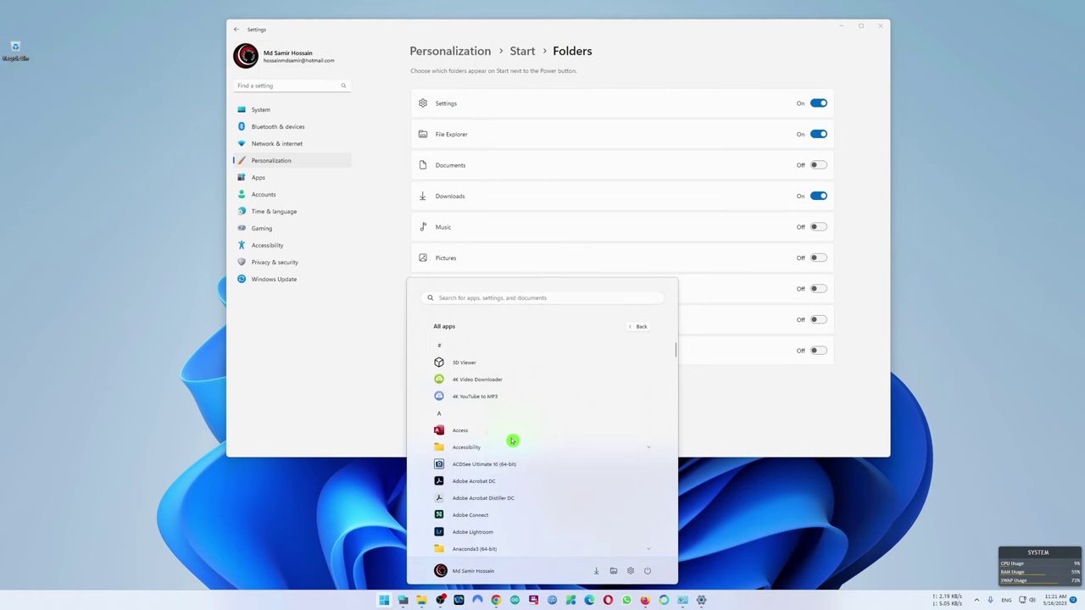
pyautogui.press('Escape')
pyautogui.press('super')
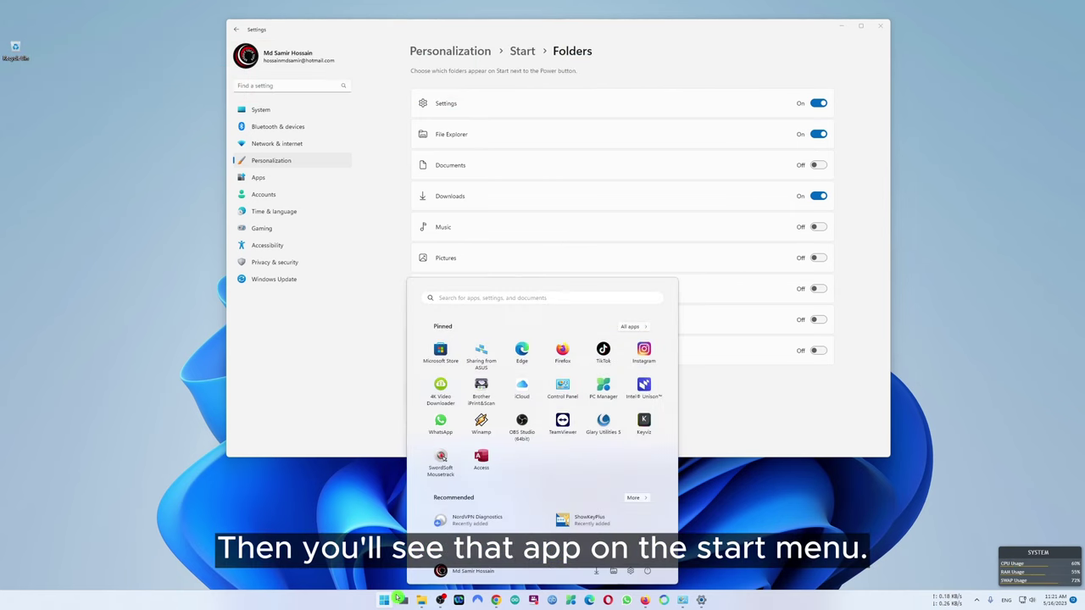
pyautogui.rightClick(488, 468)
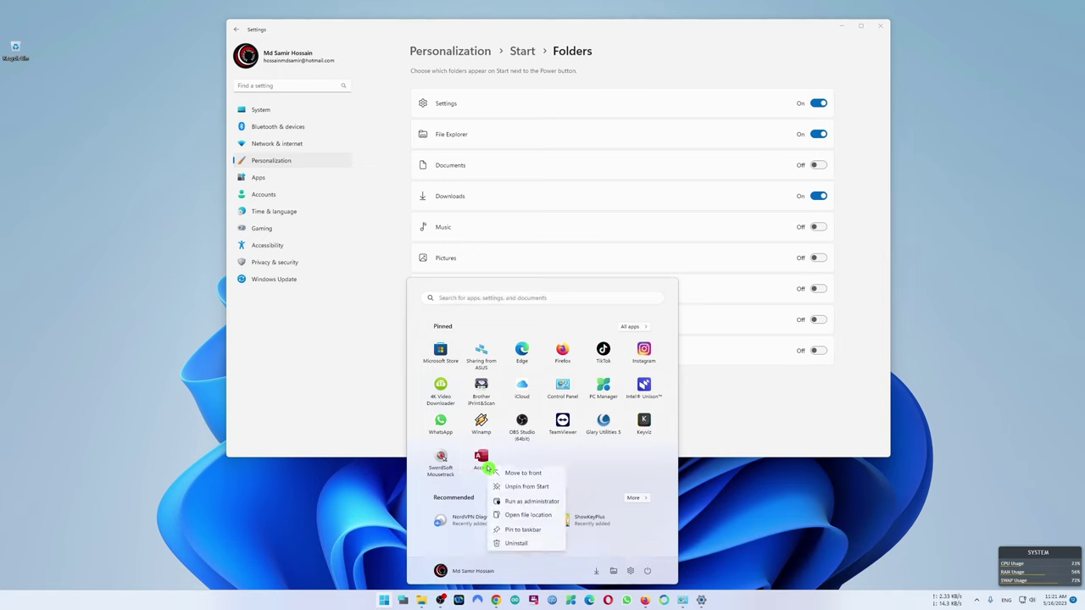
pyautogui.click(527, 487)
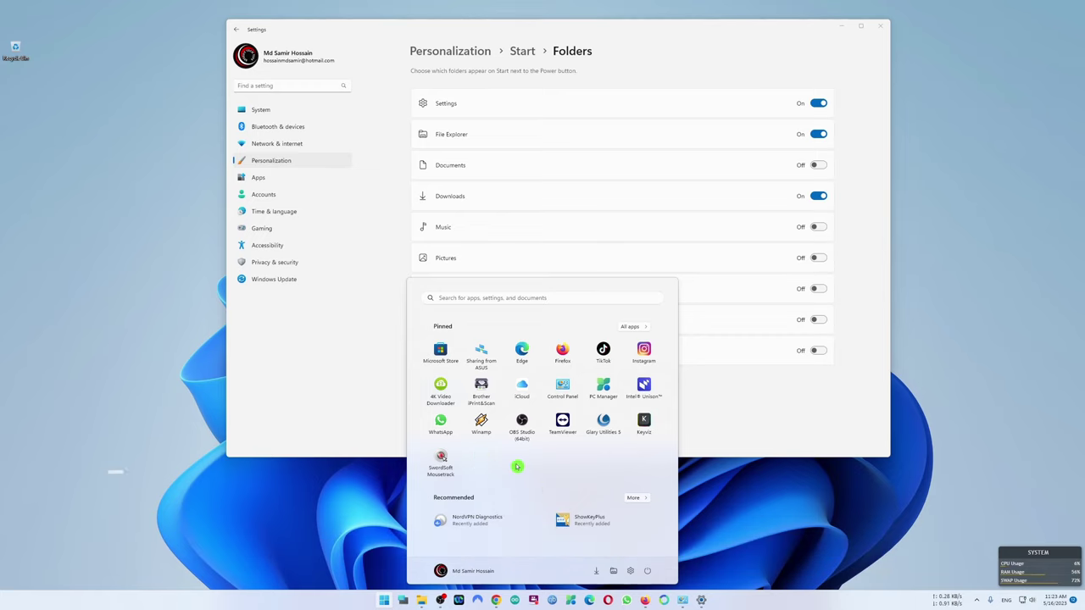
pyautogui.rightClick(469, 390)
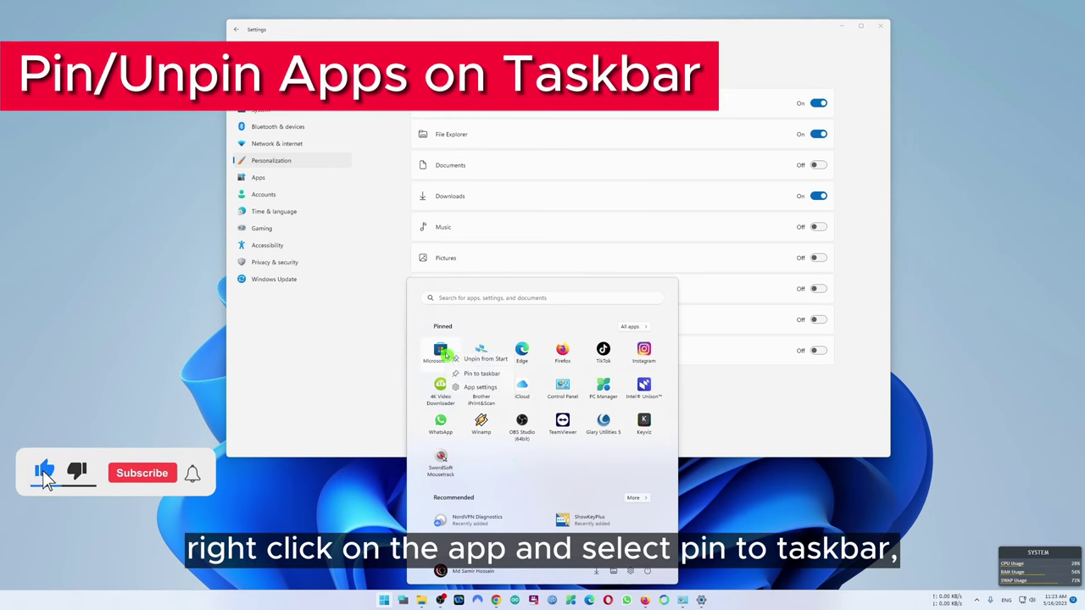
pyautogui.click(487, 377)
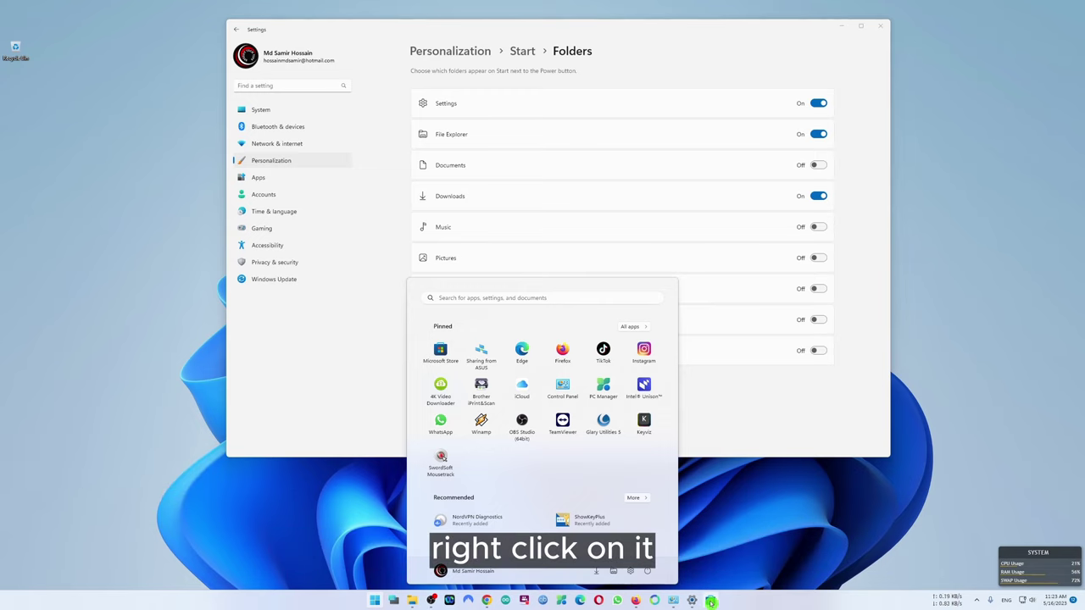
pyautogui.rightClick(710, 601)
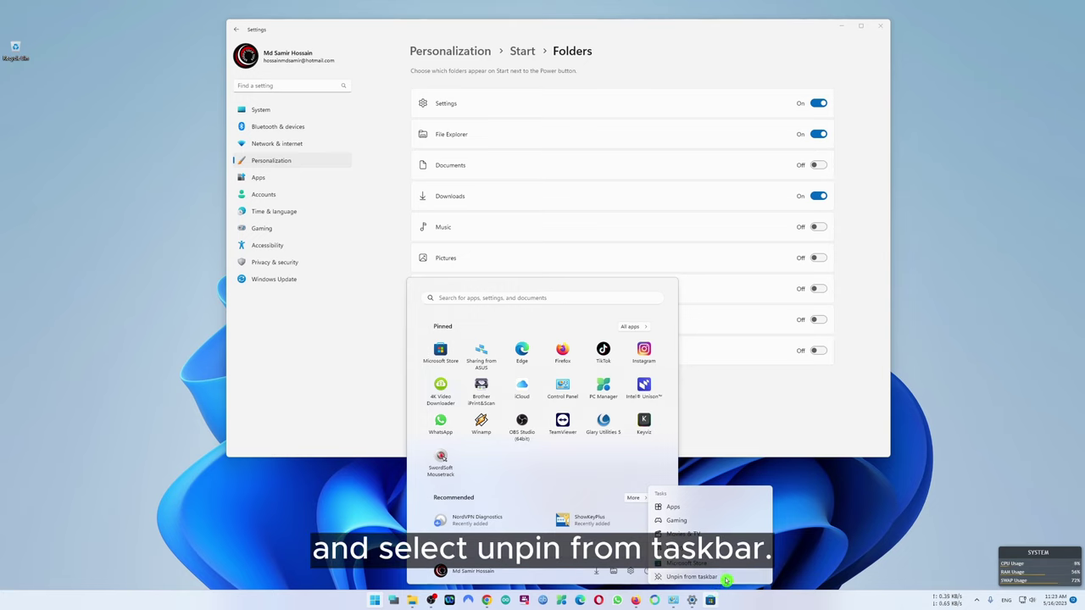
pyautogui.click(726, 578)
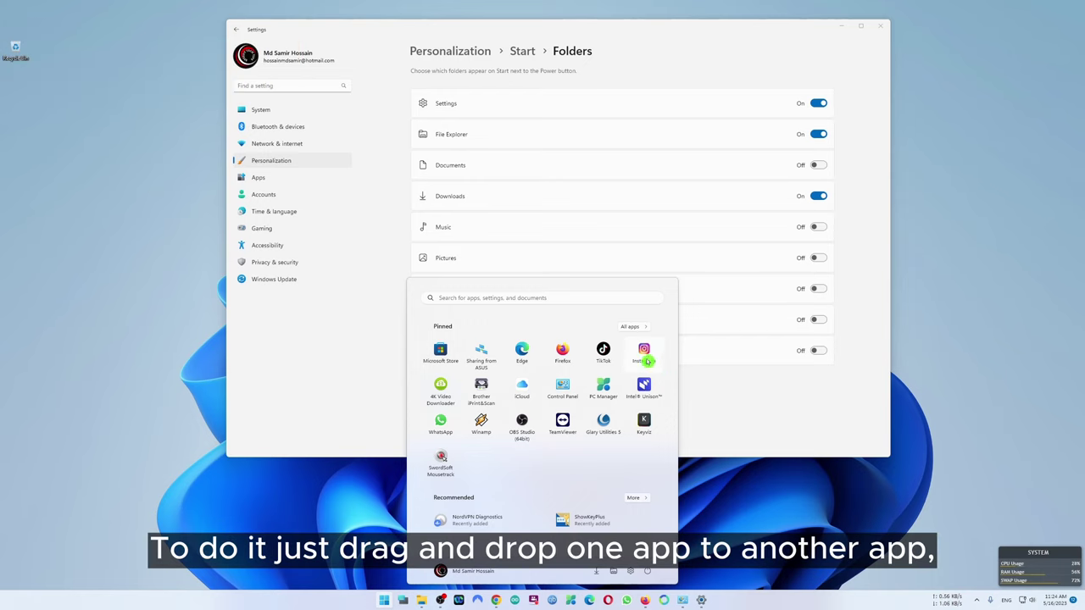
# Drag Instagram onto TikTok to form a pinned folder, then launch Control Panel with Win+1.
pyautogui.moveTo(646, 360); pyautogui.dragTo(608, 360)
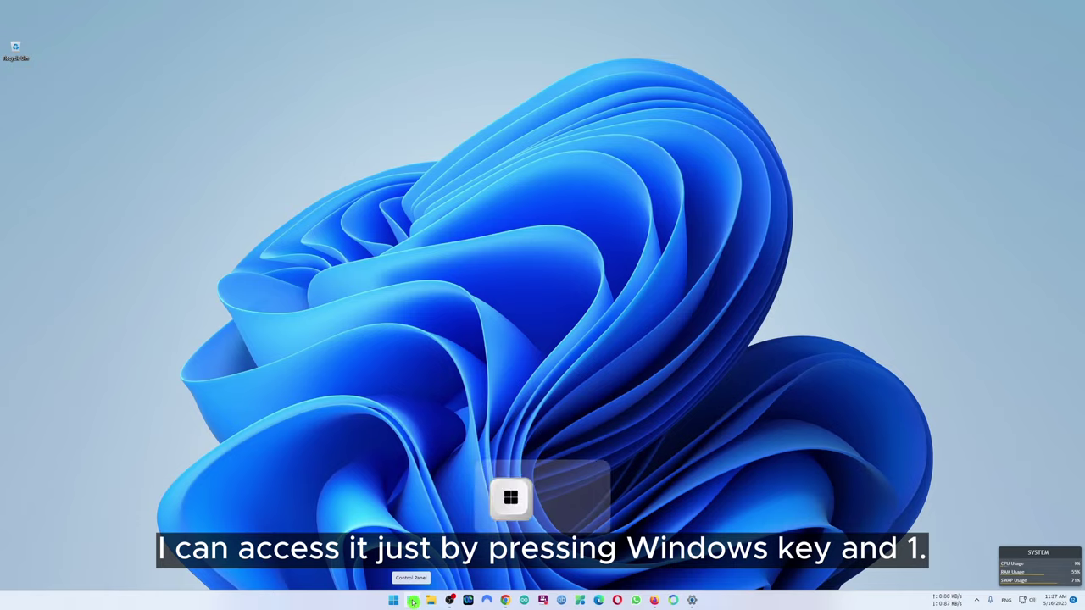
pyautogui.press('super+1')
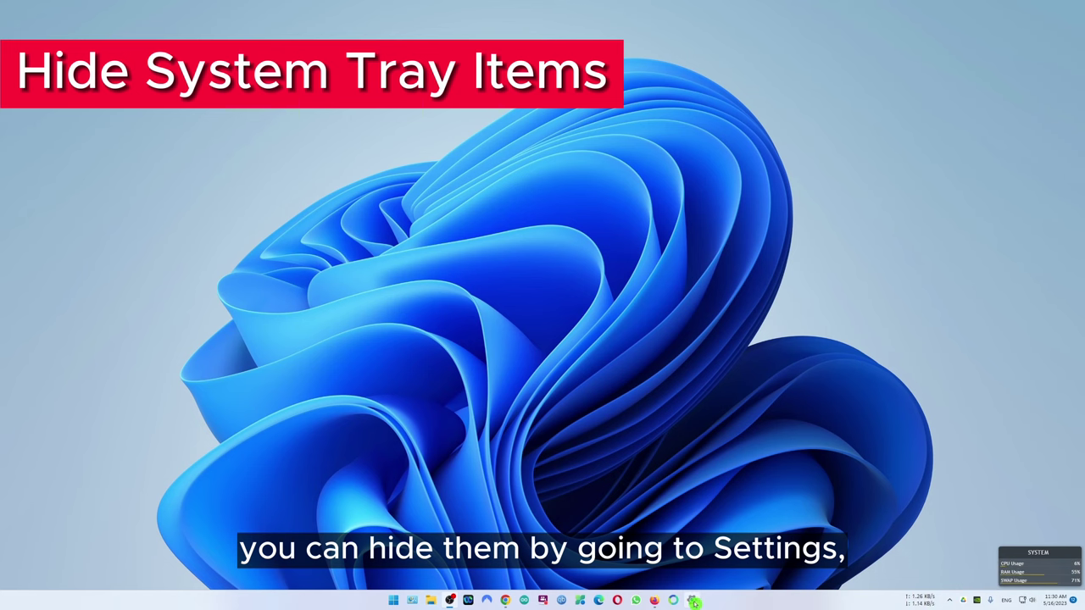
# In Personalization > Taskbar > Other system tray icons, switch off the unwanted app's tray icon.
pyautogui.click(693, 601)
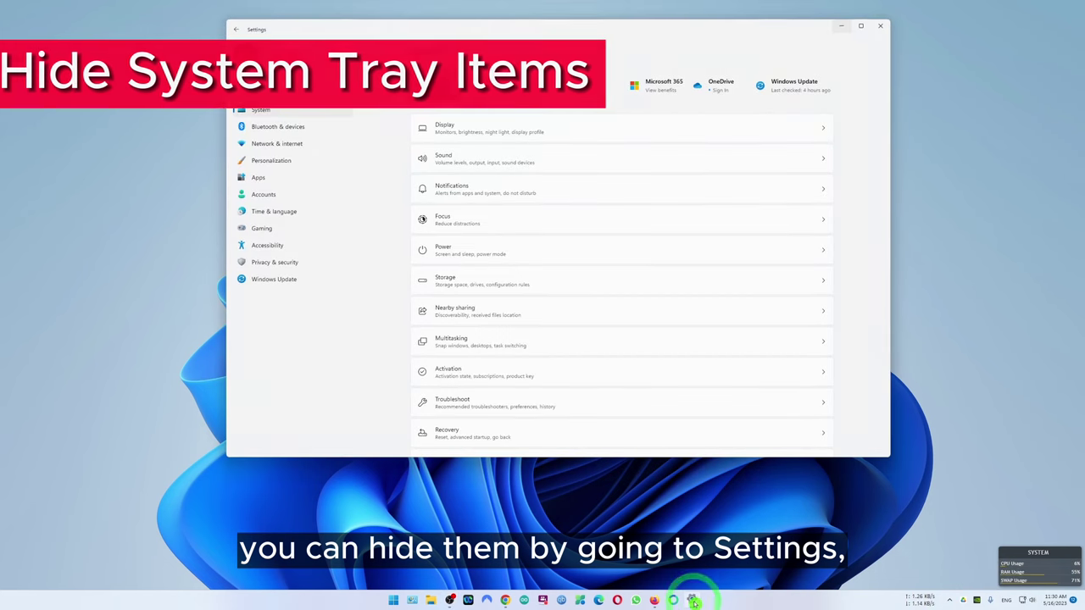
pyautogui.click(308, 165)
pyautogui.click(485, 363)
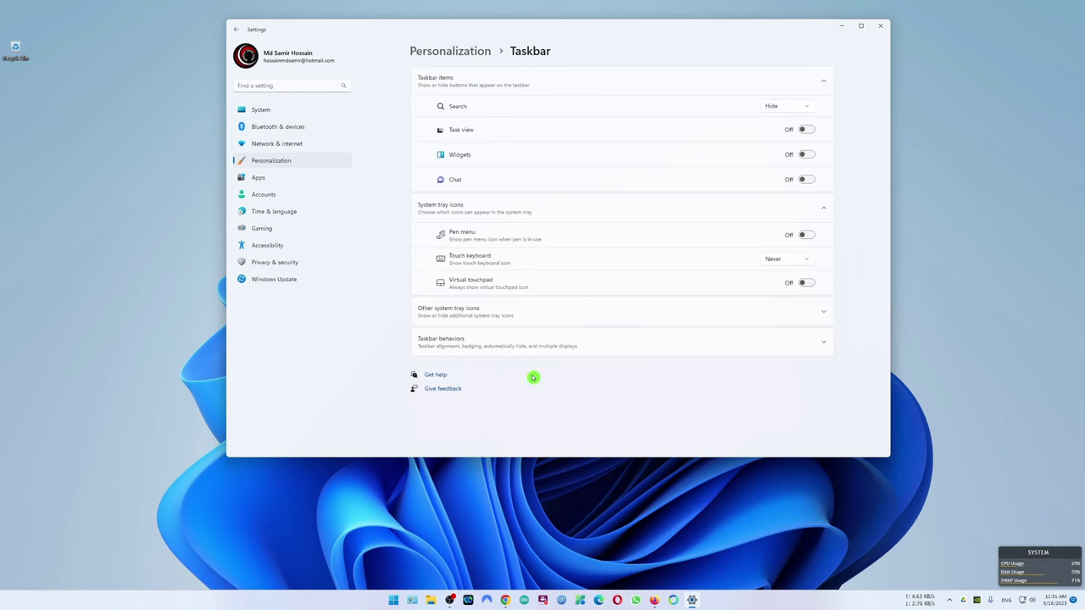
pyautogui.click(589, 312)
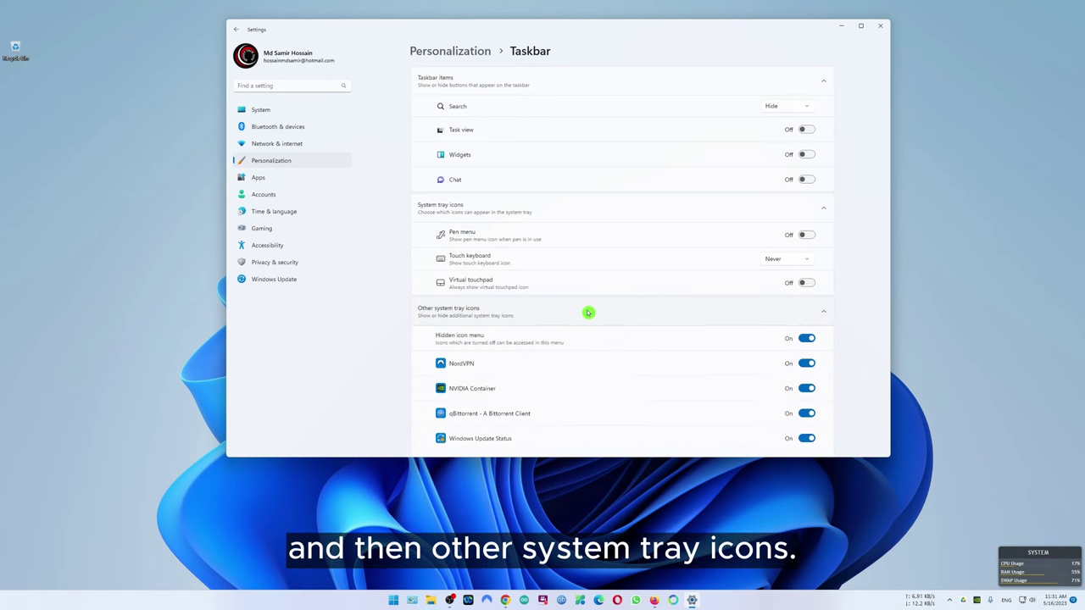
pyautogui.scroll(-1, 650, 356)
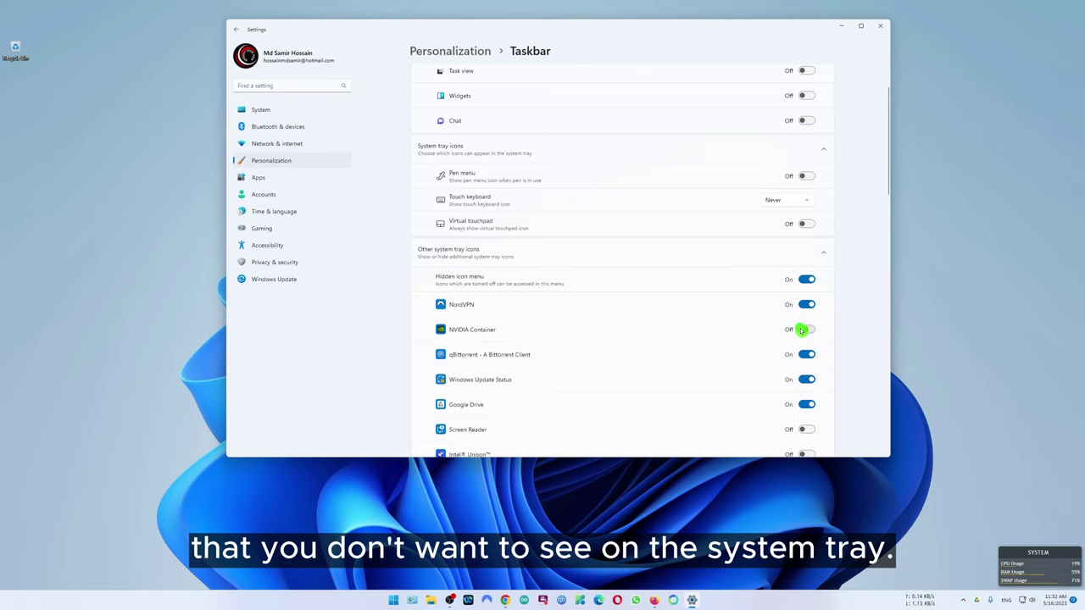
pyautogui.click(807, 404)
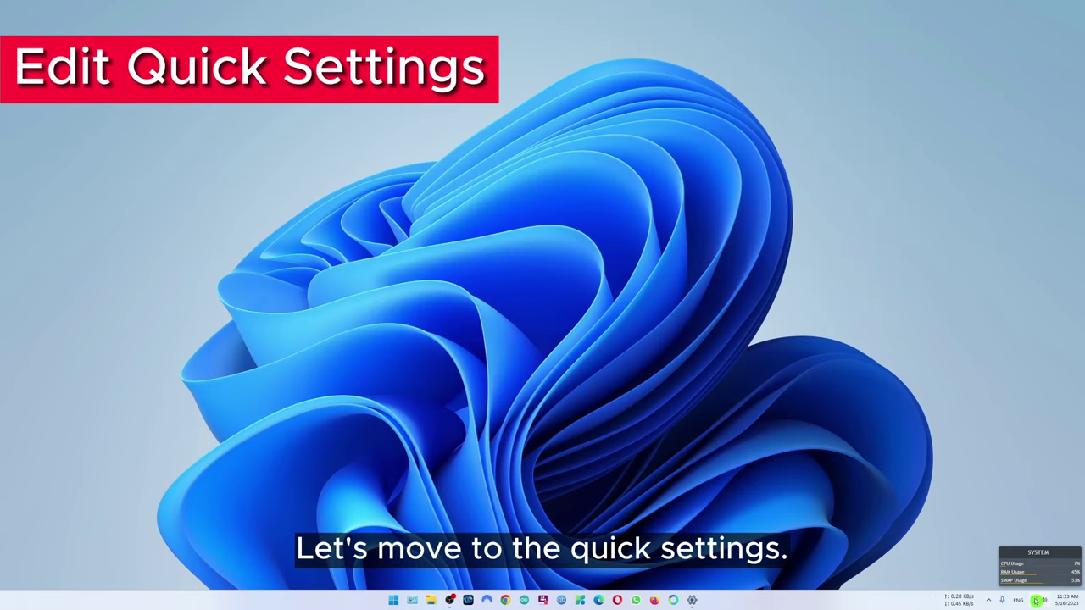
# Edit Quick Settings to unpin the Wired display tile and add a Night light tile.
pyautogui.click(1044, 600)
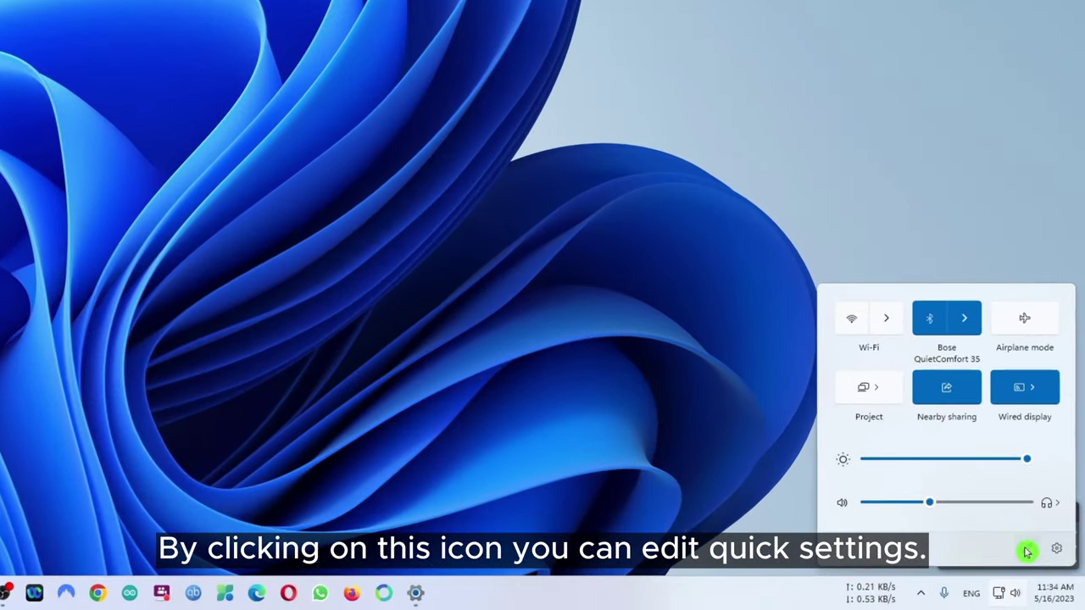
pyautogui.click(1051, 576)
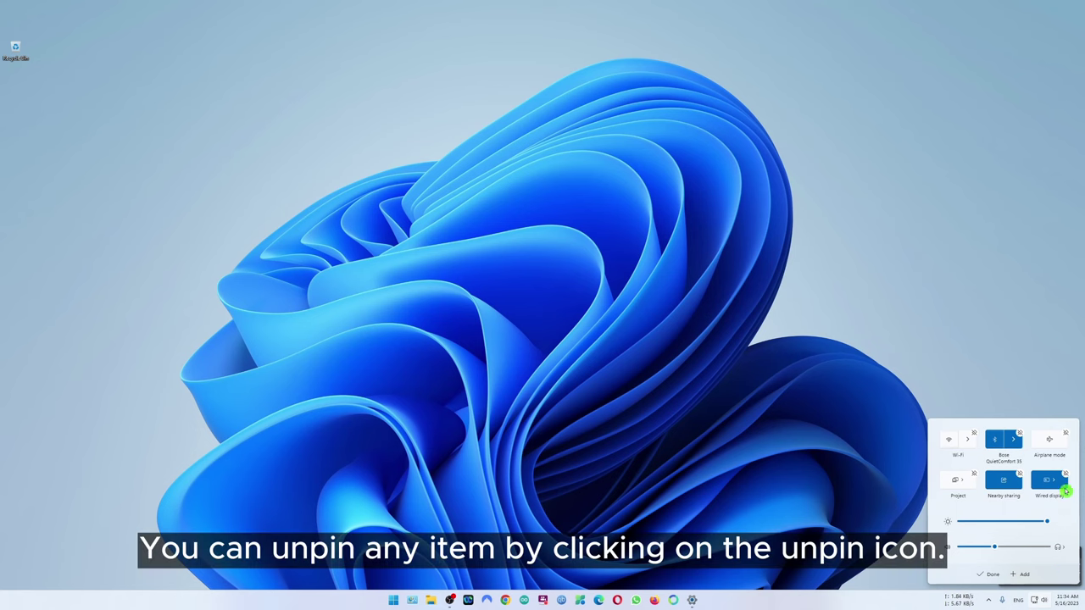
pyautogui.click(1067, 476)
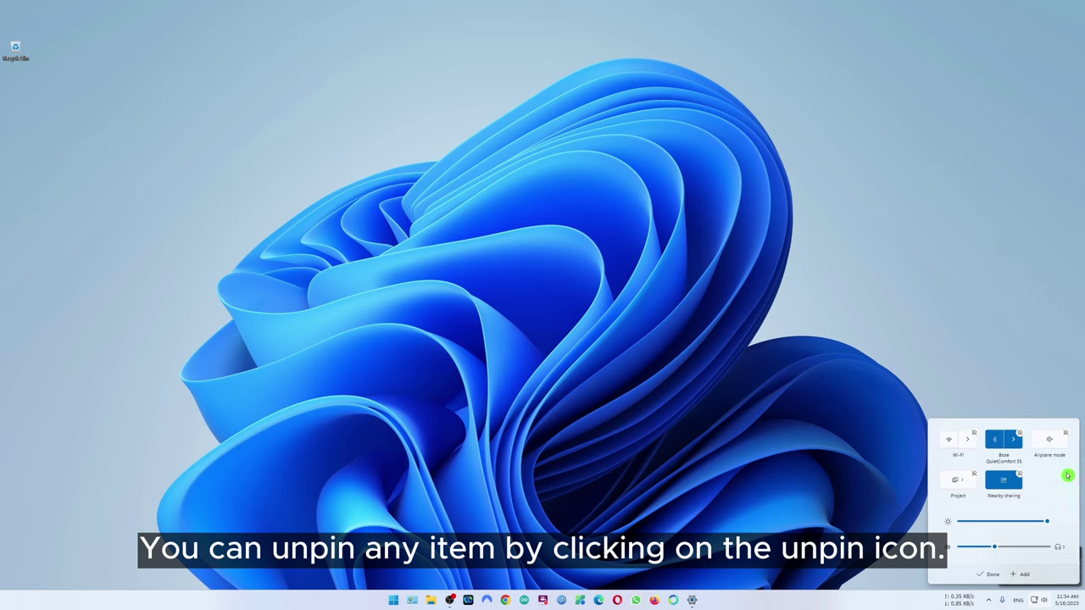
pyautogui.click(1021, 576)
pyautogui.click(1021, 555)
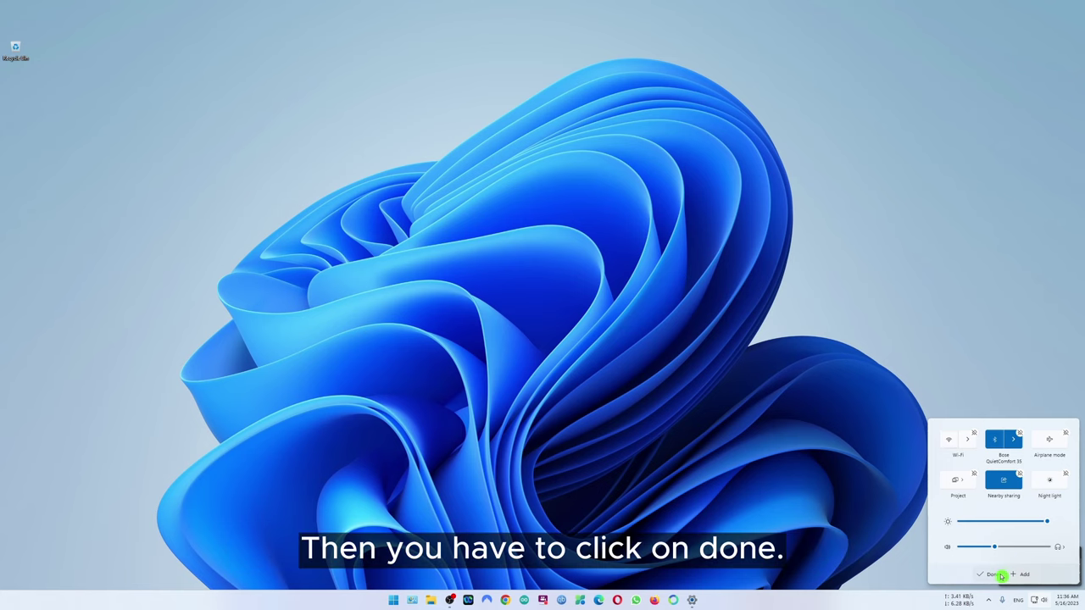
pyautogui.click(992, 575)
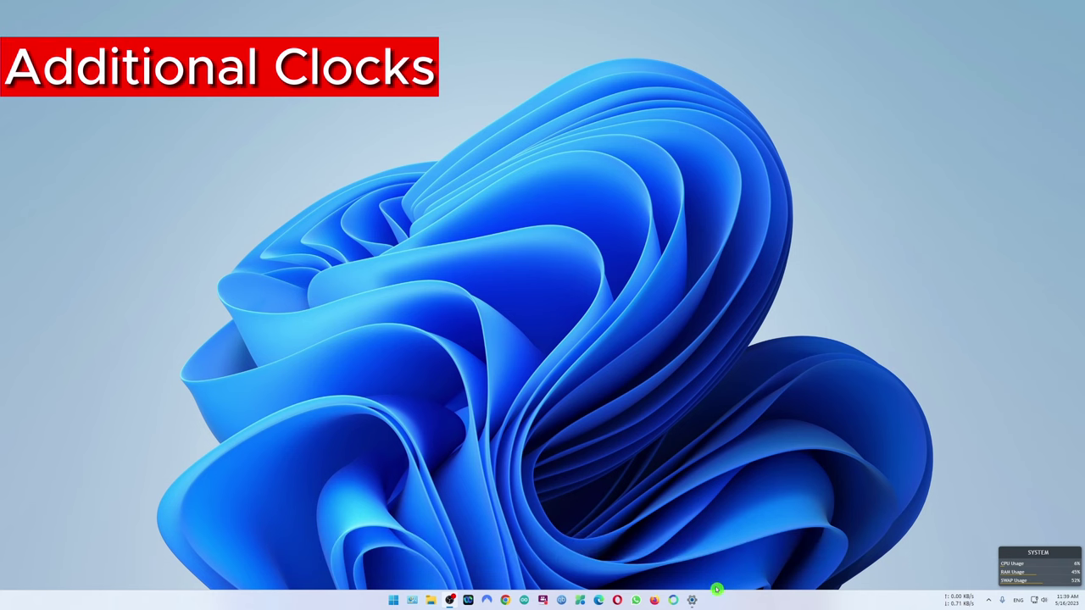
# Enable Clock 1 (Dhaka) and Clock 2 under Date & time > Additional clocks, apply, and view them in the calendar.
pyautogui.click(691, 599)
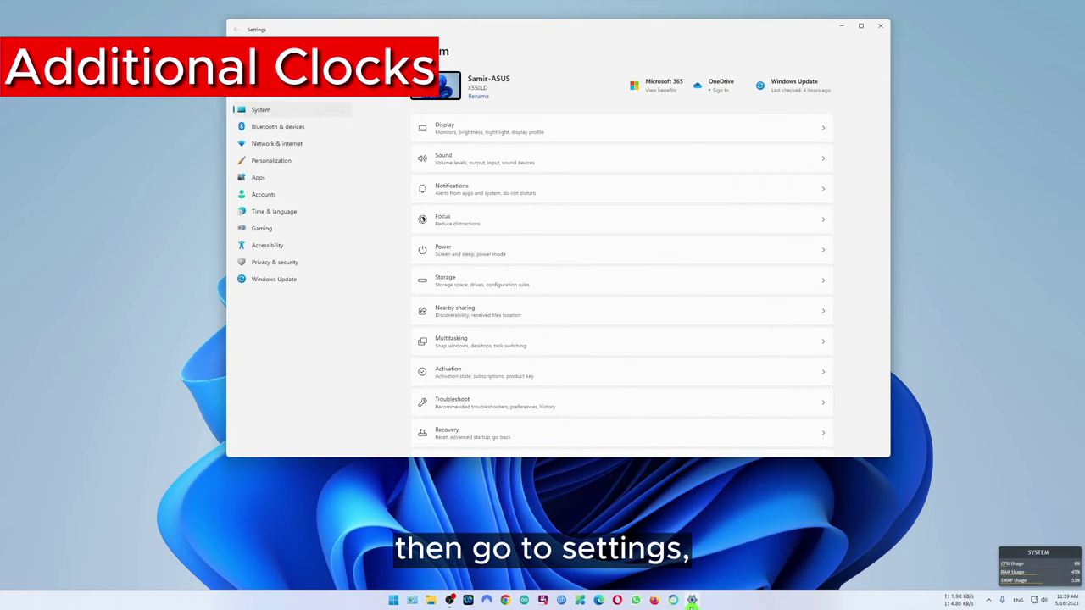
pyautogui.click(288, 212)
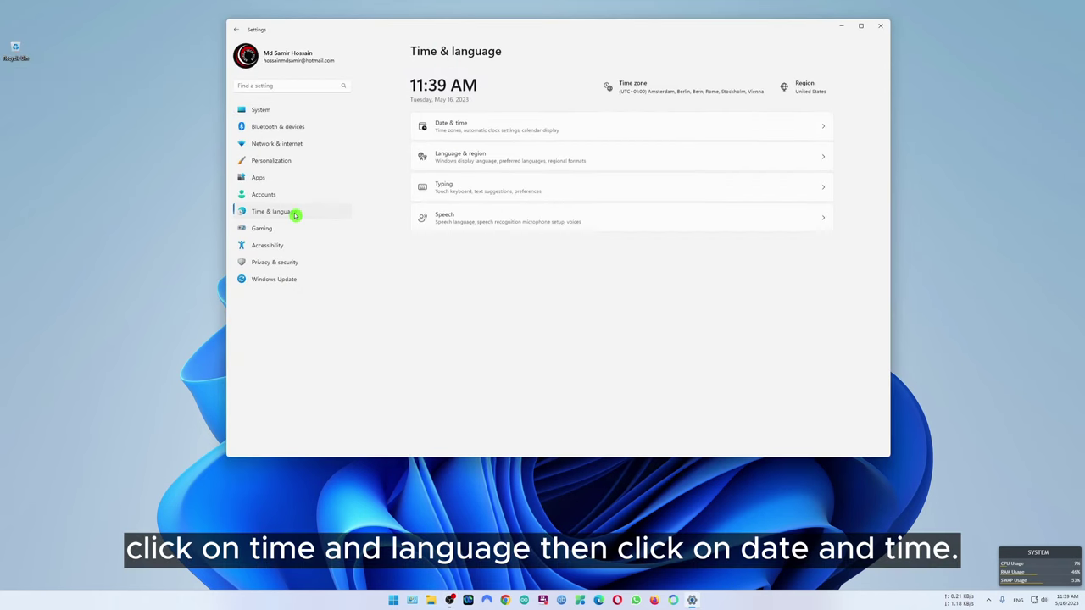
pyautogui.click(513, 124)
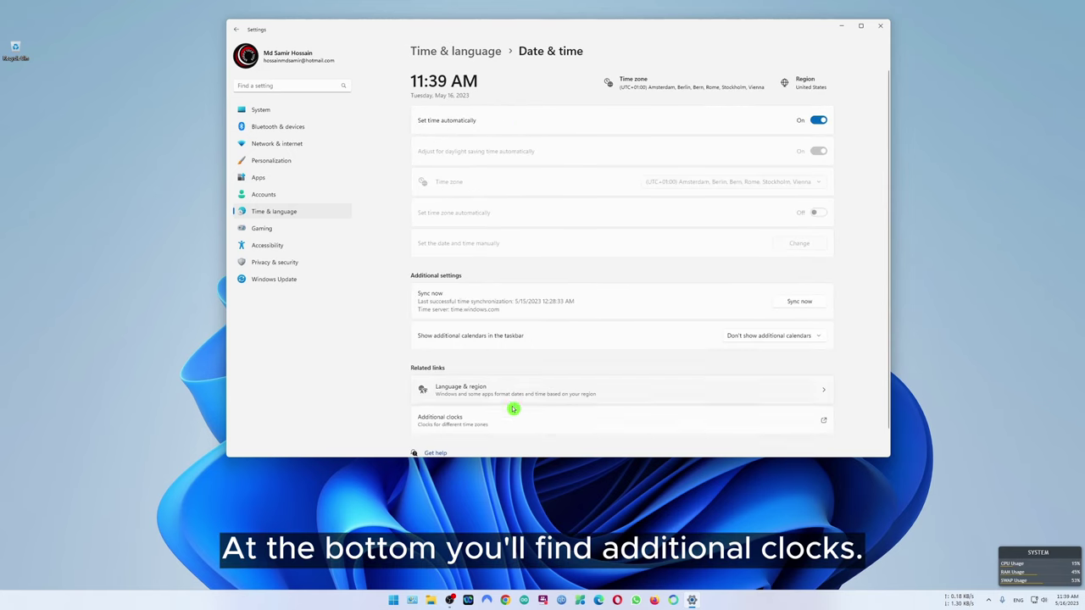
pyautogui.click(492, 423)
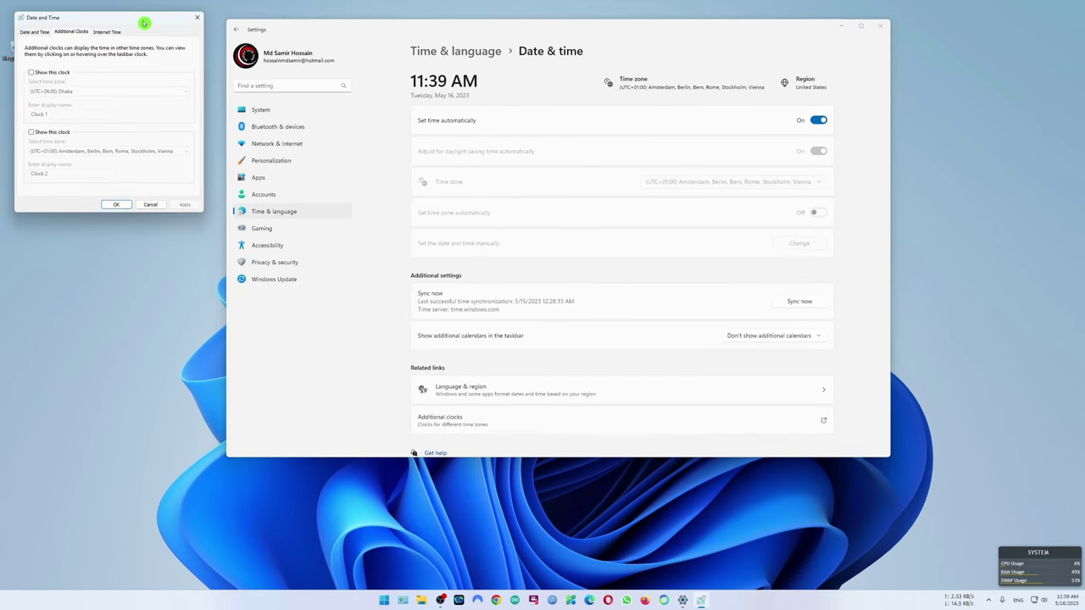
pyautogui.moveTo(145, 20); pyautogui.dragTo(619, 334)
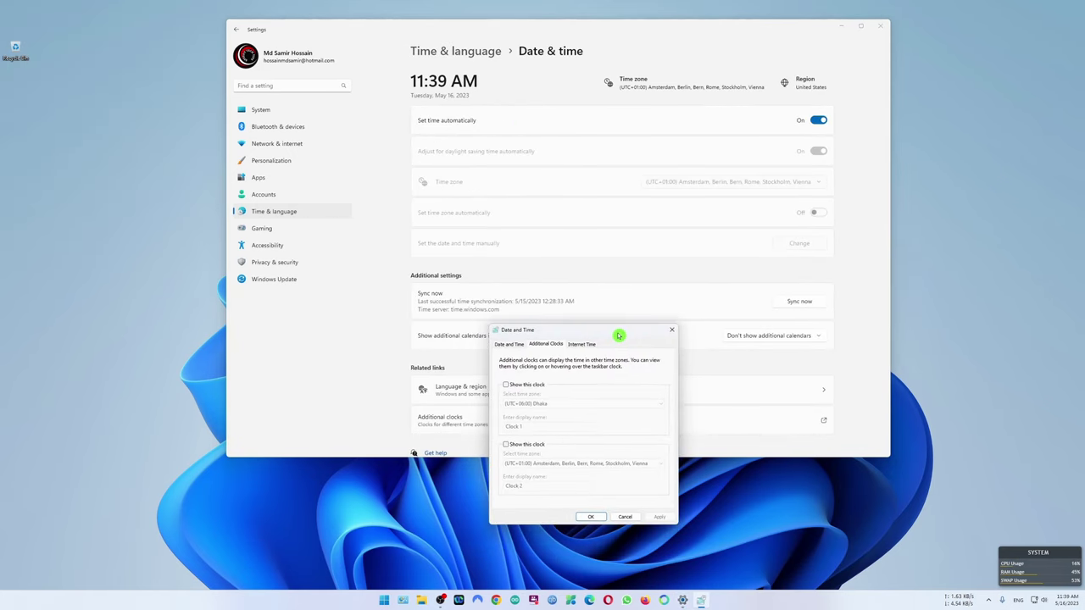
pyautogui.click(506, 385)
pyautogui.click(506, 444)
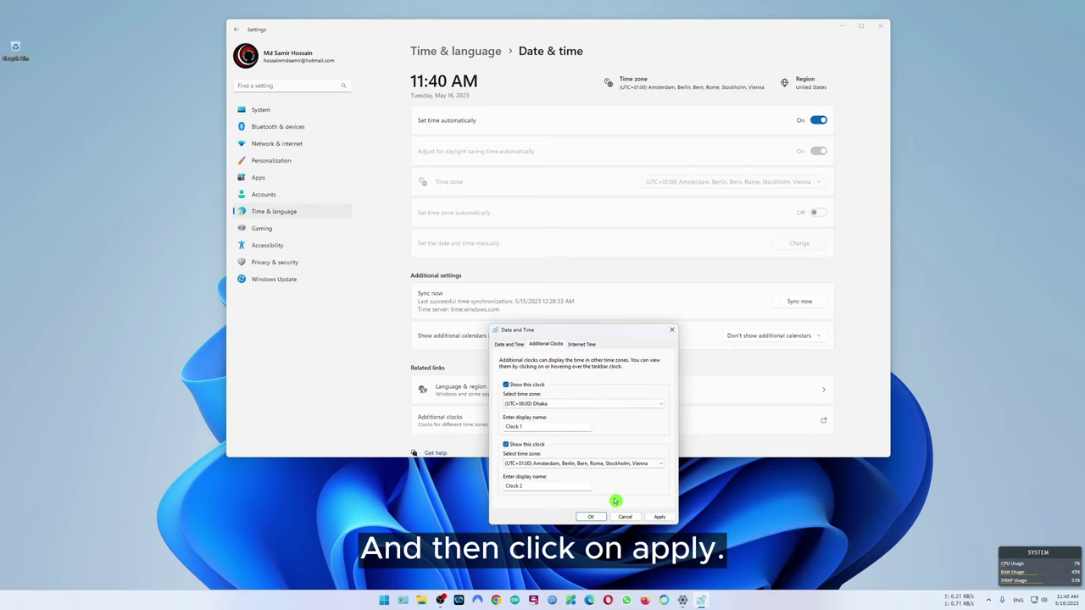
pyautogui.click(658, 516)
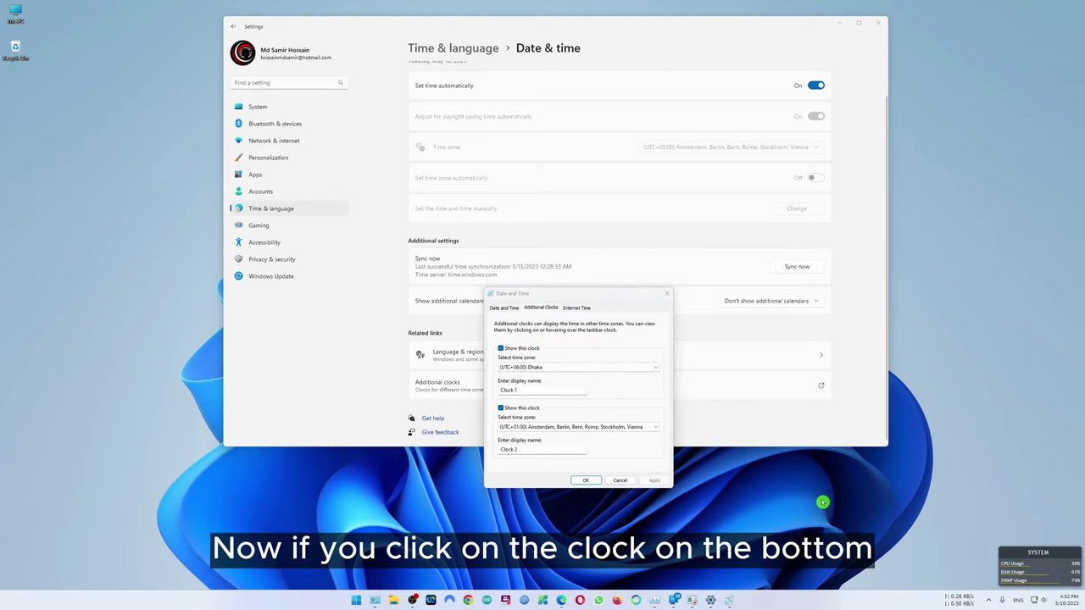
pyautogui.click(1060, 599)
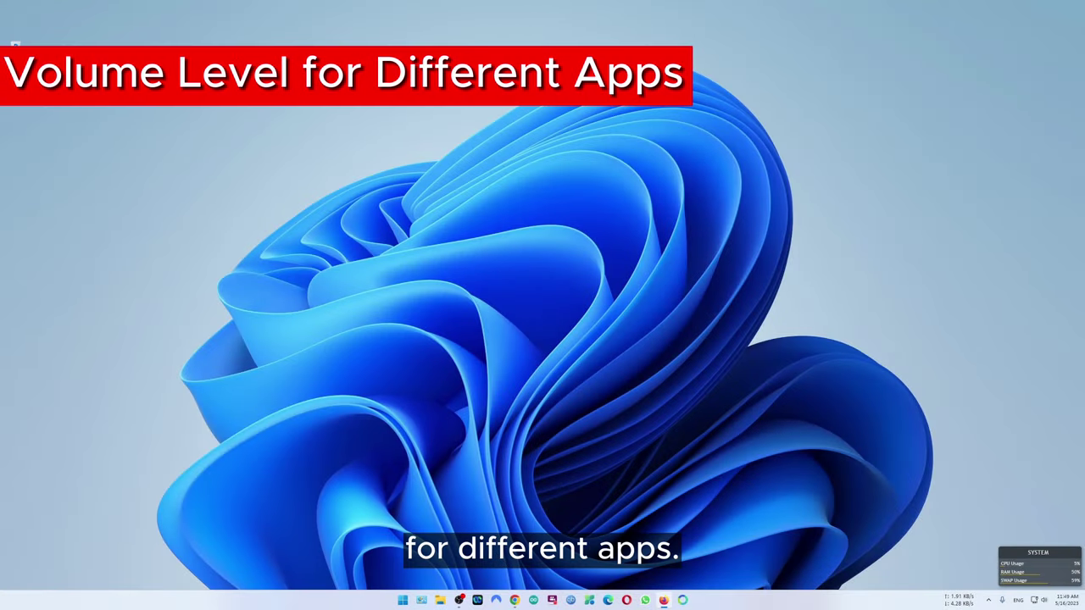
# Lower Google Chrome to 52 in the Volume mixer and bring headphone volume to 34% from the tray.
pyautogui.rightClick(1048, 603)
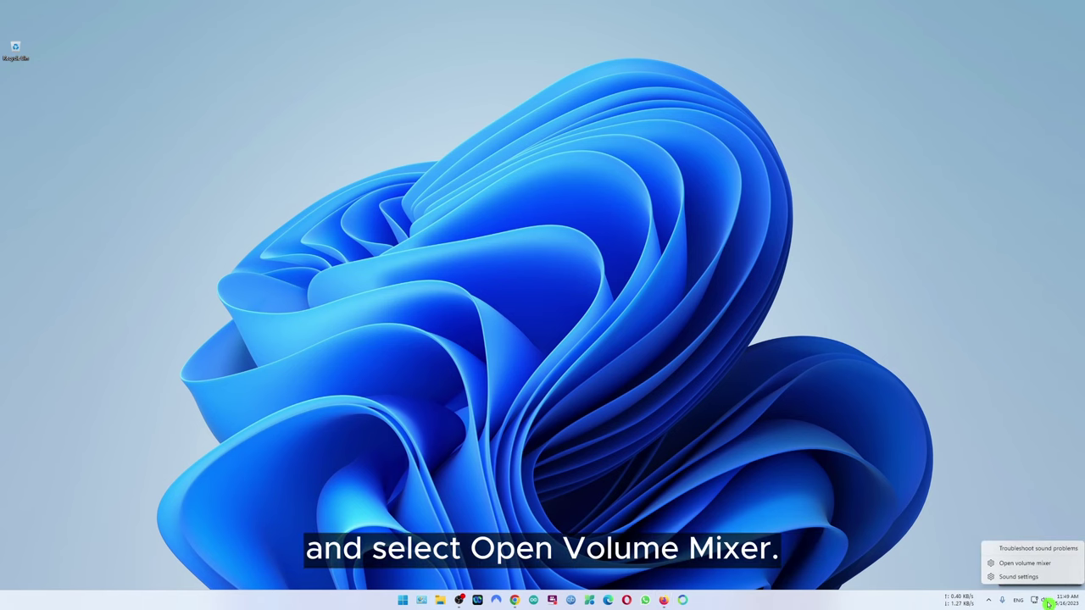
pyautogui.click(1056, 566)
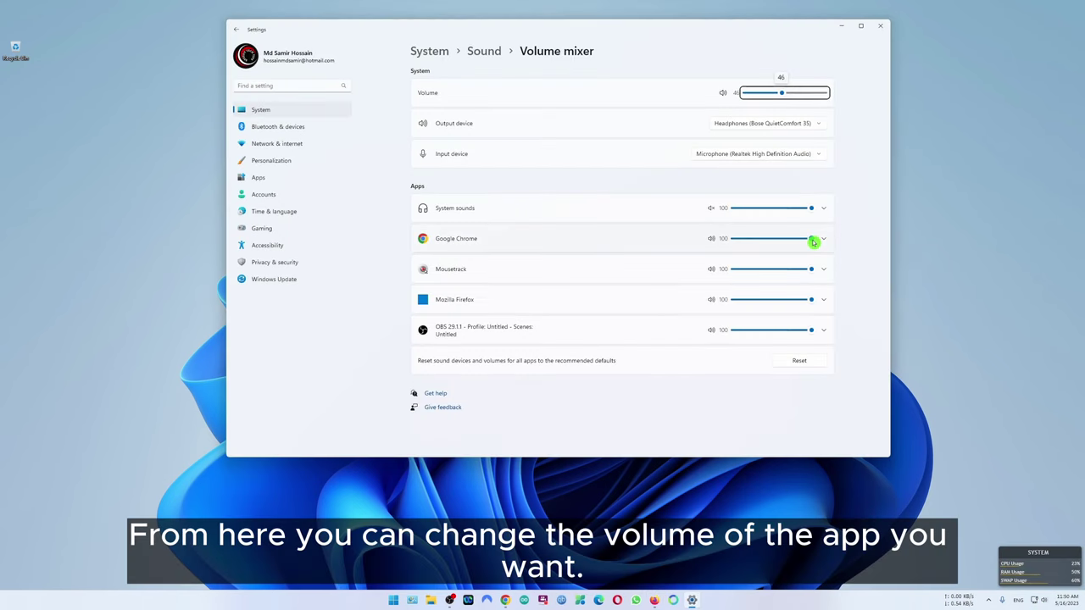
pyautogui.moveTo(813, 242); pyautogui.dragTo(837, 242)
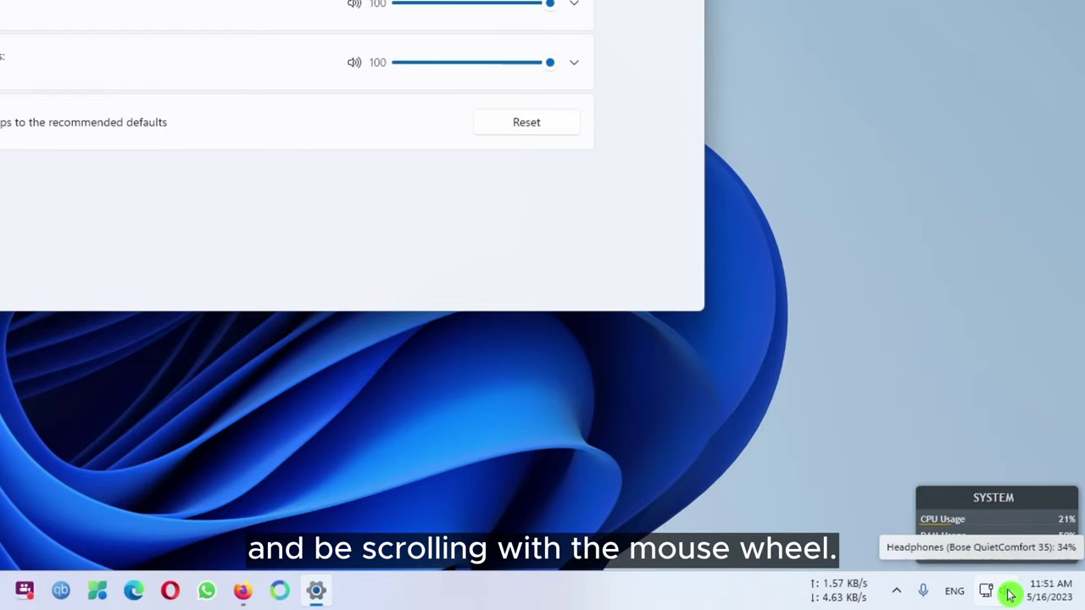
pyautogui.scroll(1, 1010, 596)
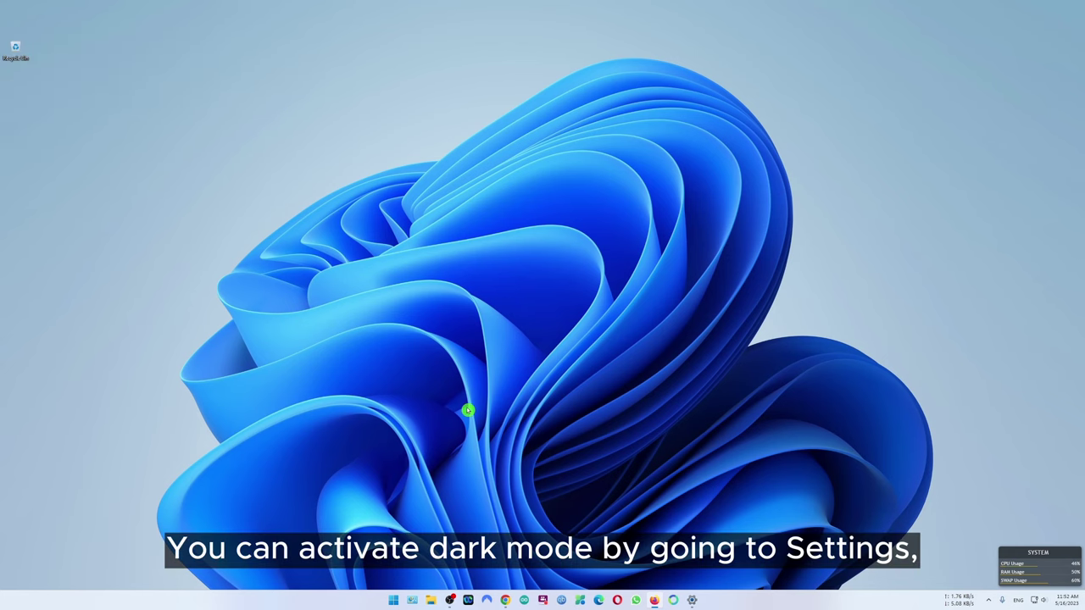
# Switch the Windows colour mode to Dark and check Firefox in the dark theme.
pyautogui.click(691, 600)
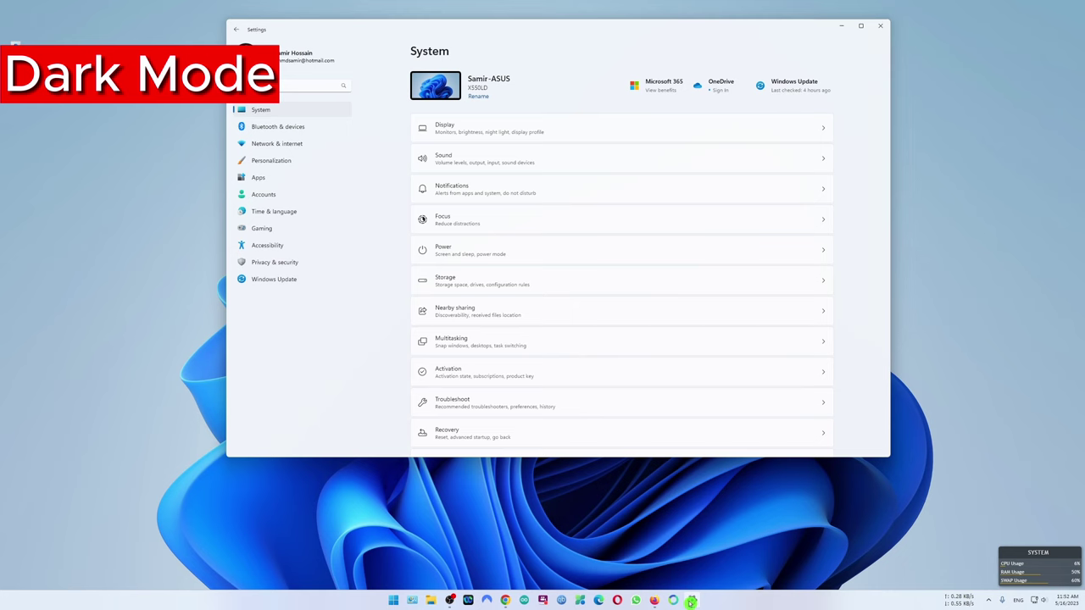
pyautogui.click(286, 161)
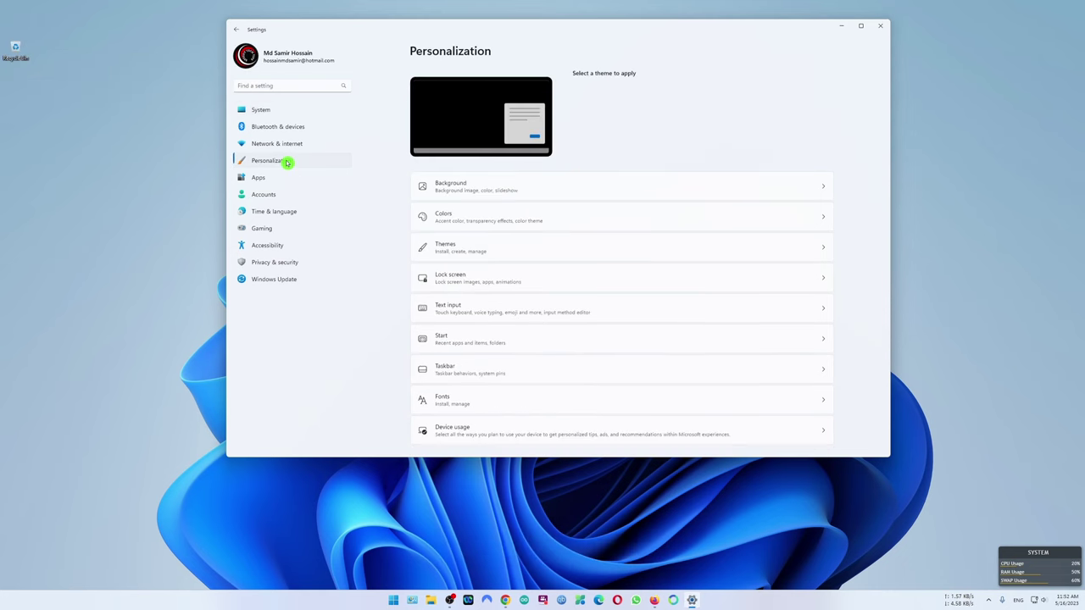
pyautogui.click(568, 216)
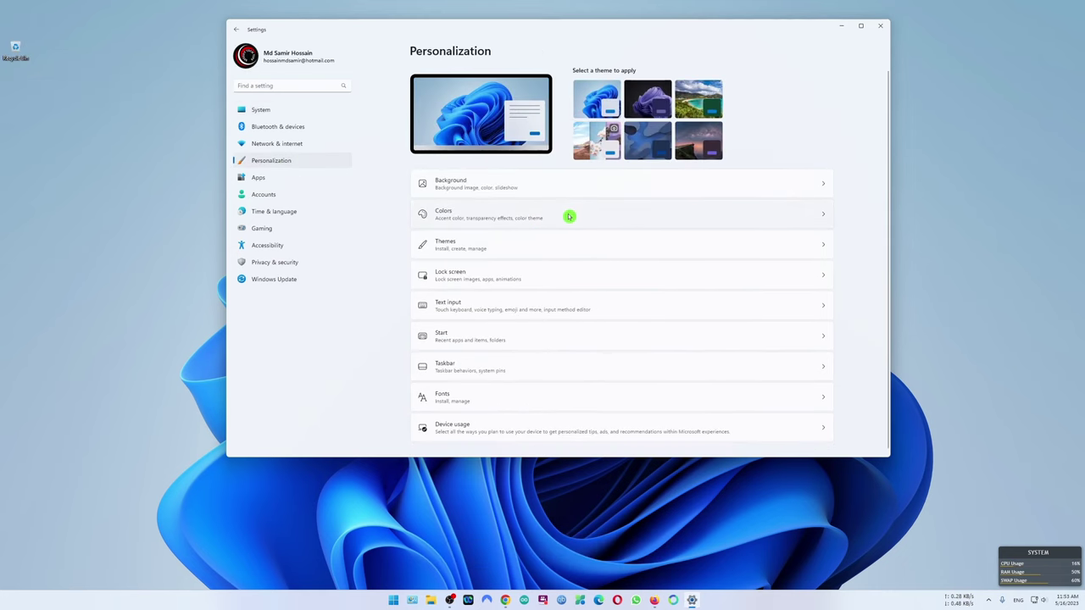
pyautogui.click(799, 169)
pyautogui.click(800, 184)
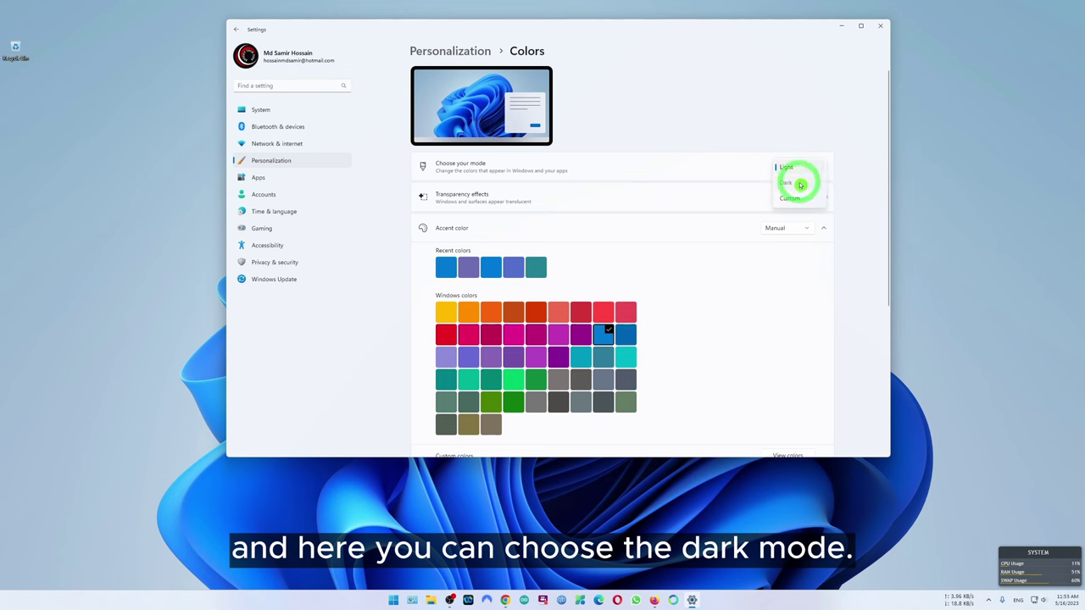
pyautogui.click(800, 185)
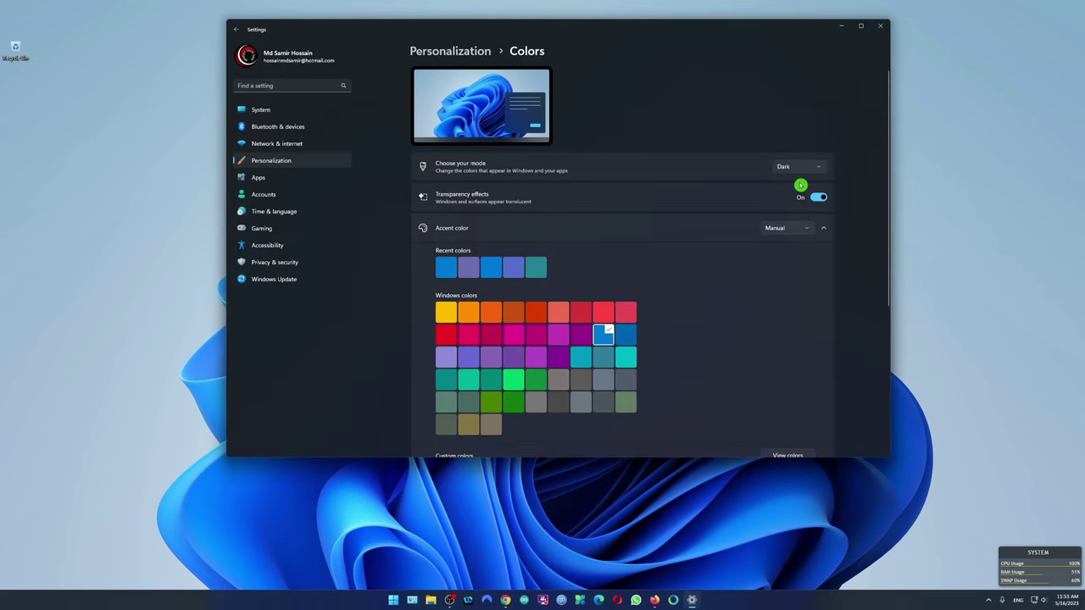
pyautogui.click(659, 601)
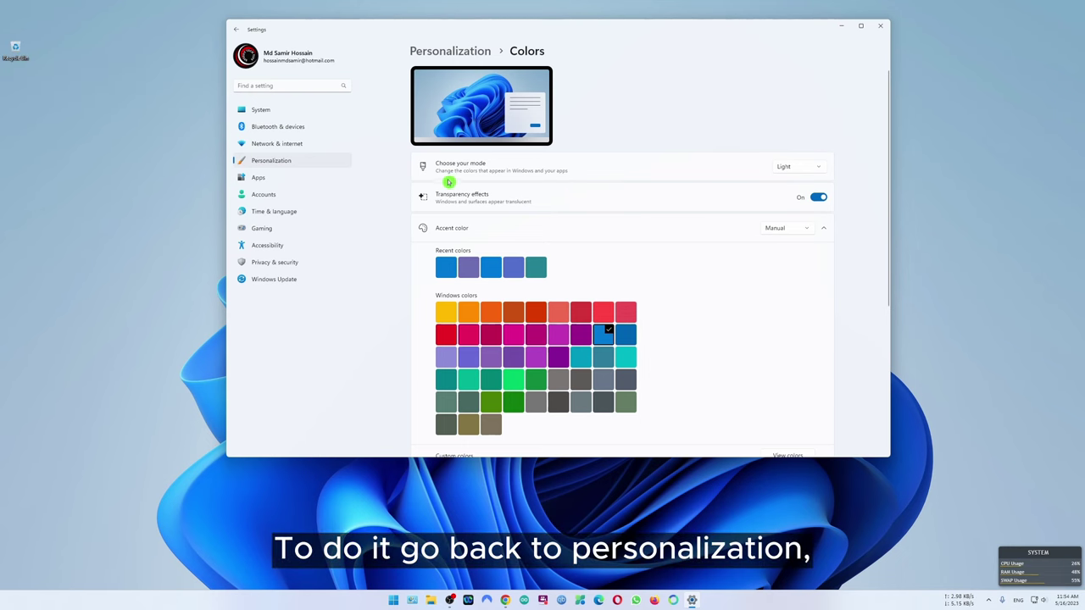
# Open Personalization > Themes and browse more themes in the Microsoft Store.
pyautogui.click(292, 161)
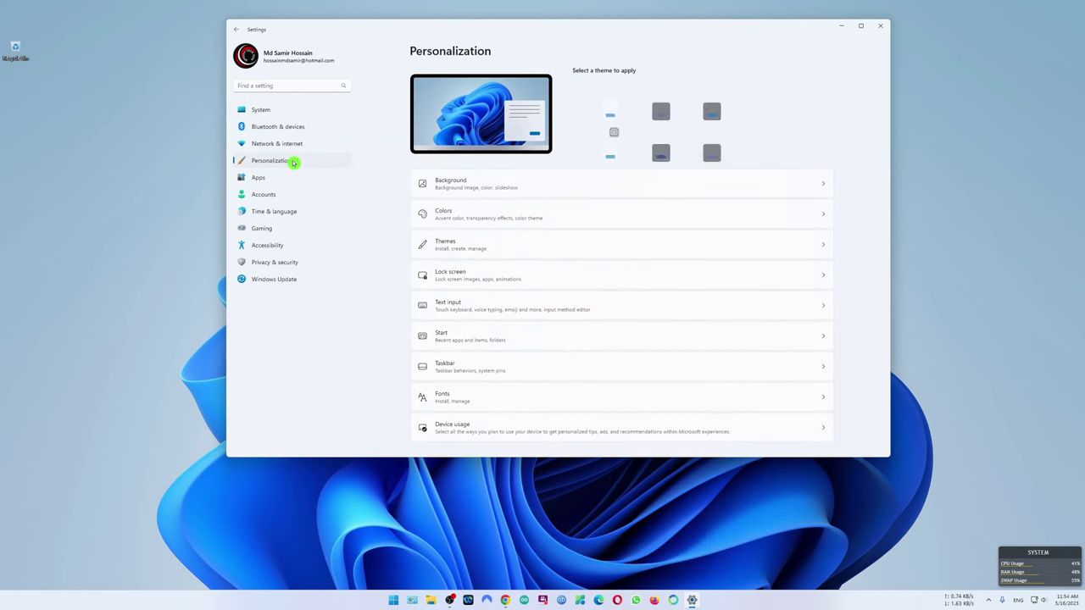
pyautogui.click(463, 245)
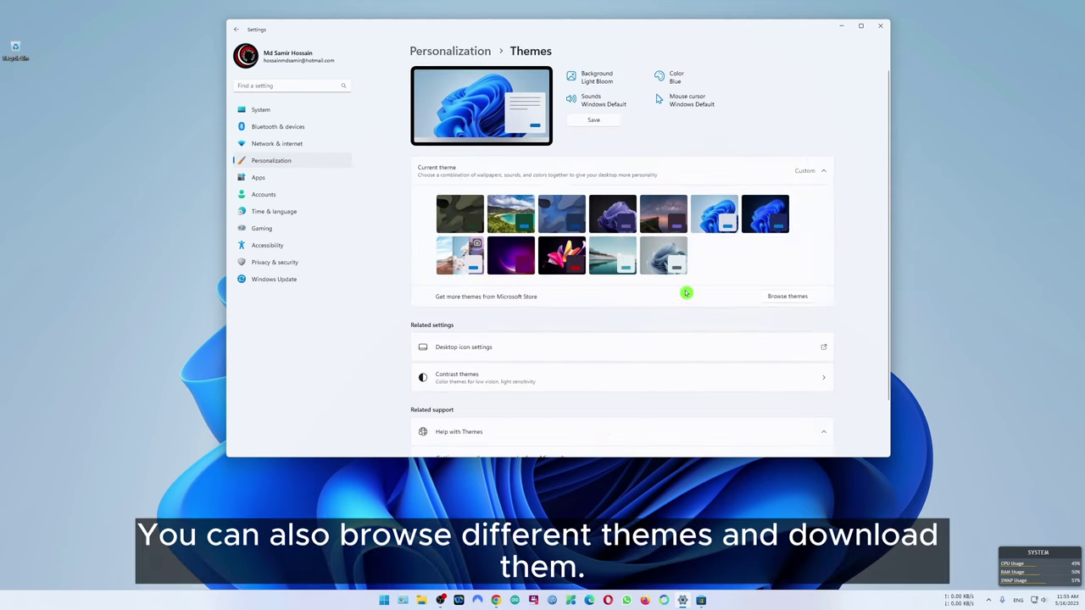
pyautogui.click(775, 296)
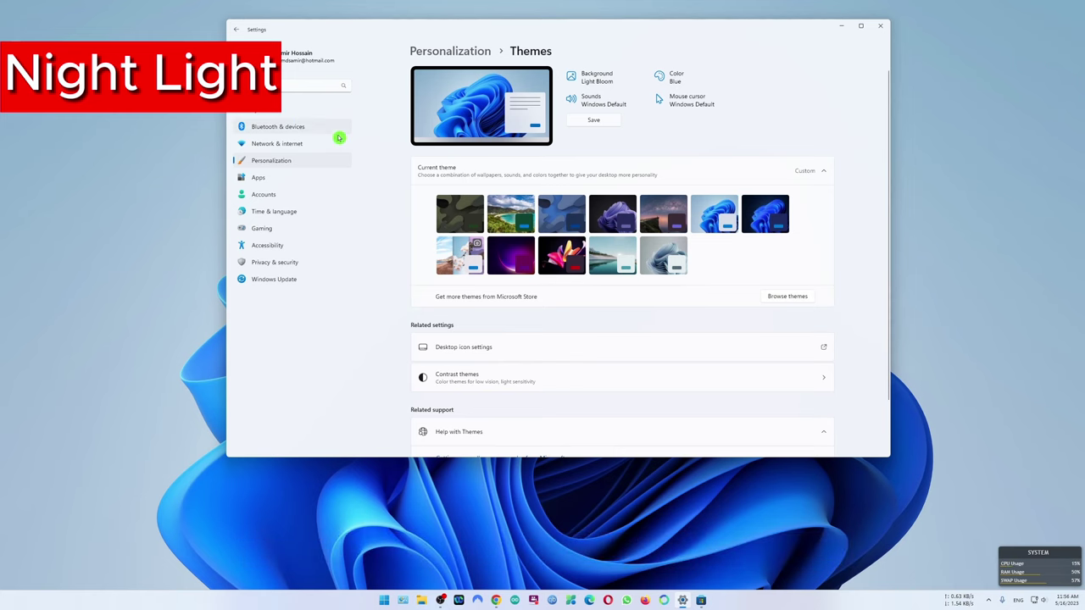
# Turn Night light on in System > Display and switch on Schedule night light (9:00 PM–7:00 AM).
pyautogui.click(291, 109)
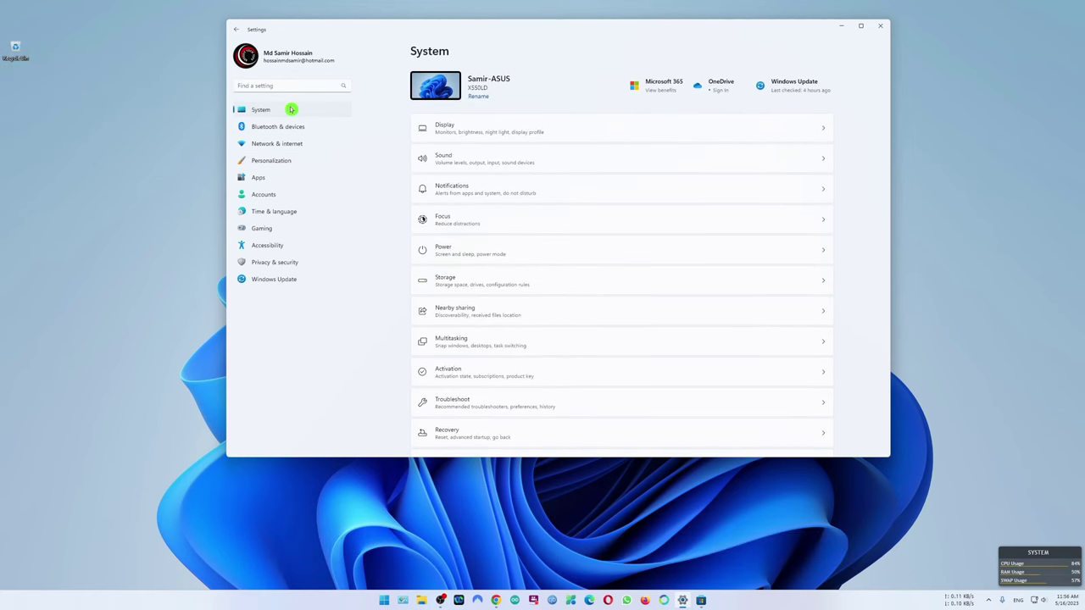
pyautogui.click(544, 130)
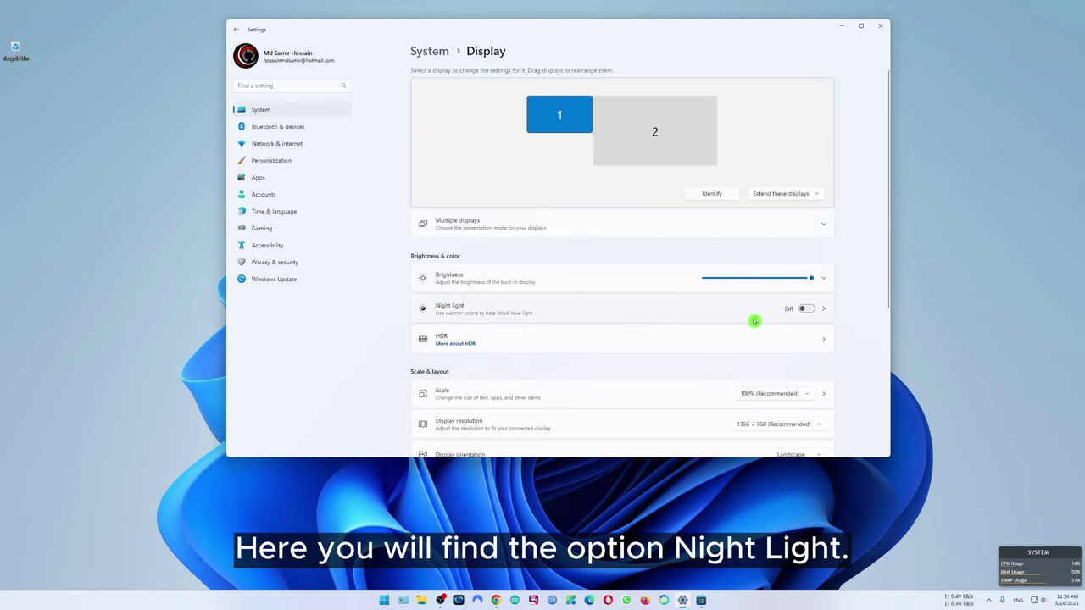
pyautogui.click(807, 310)
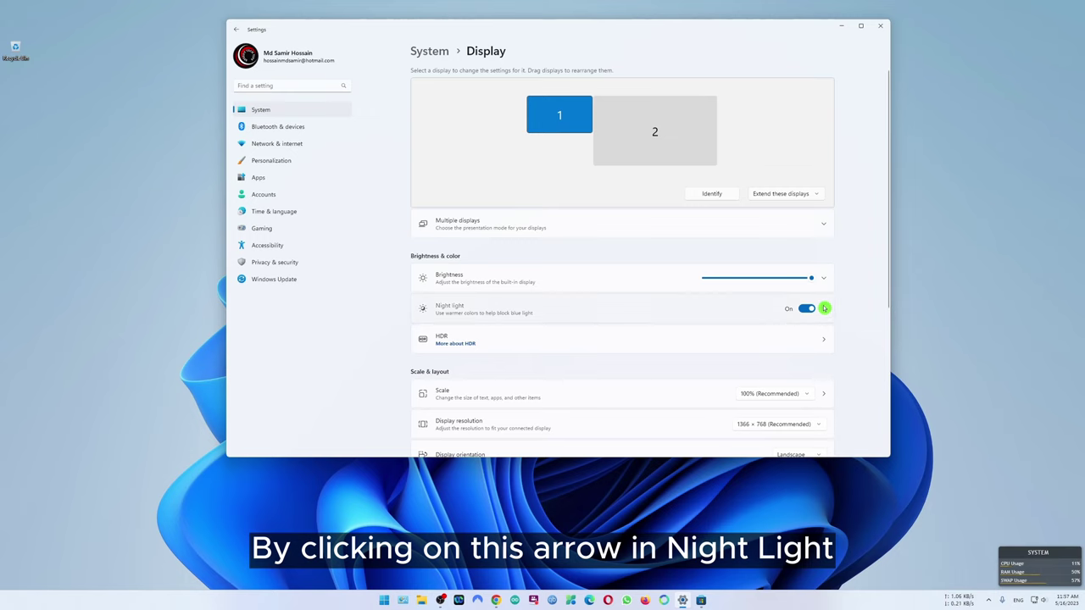
pyautogui.click(823, 309)
pyautogui.click(818, 146)
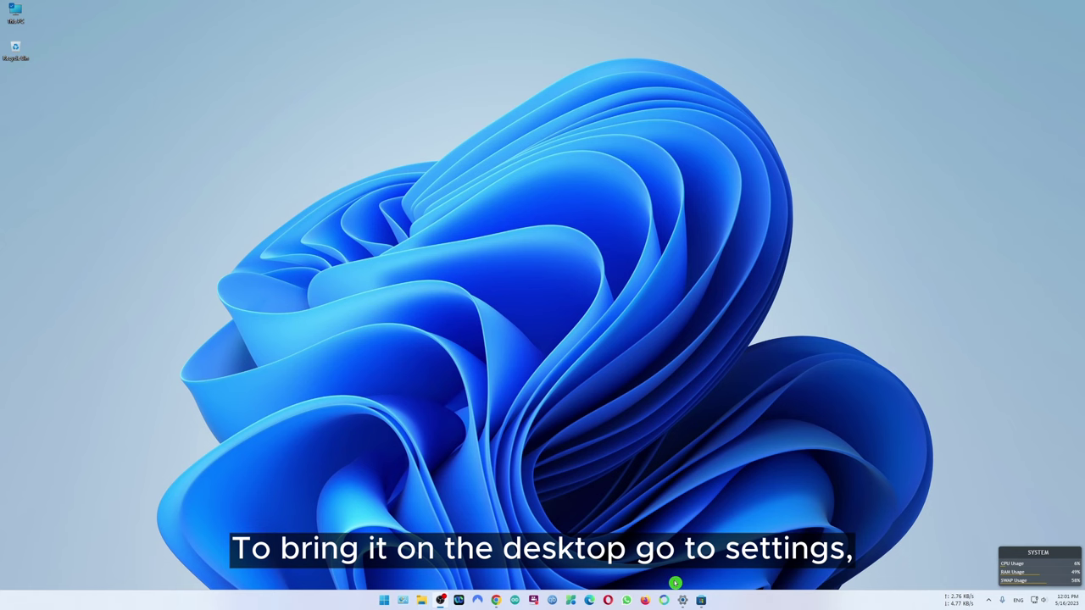
# Turn on the This PC desktop icon through Personalization > Themes > Desktop icon settings.
pyautogui.click(682, 599)
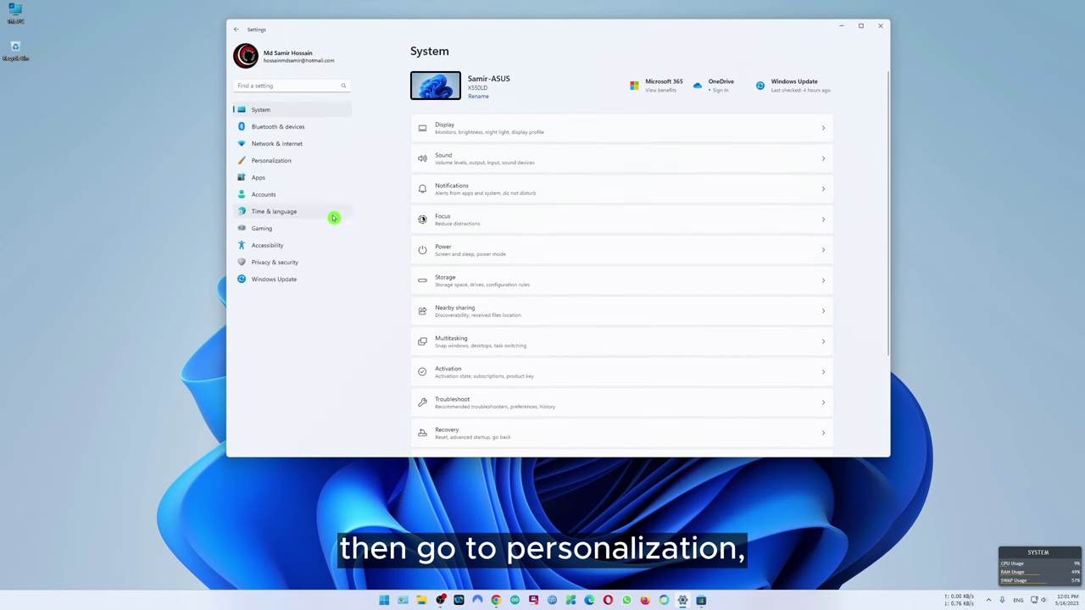
pyautogui.click(322, 164)
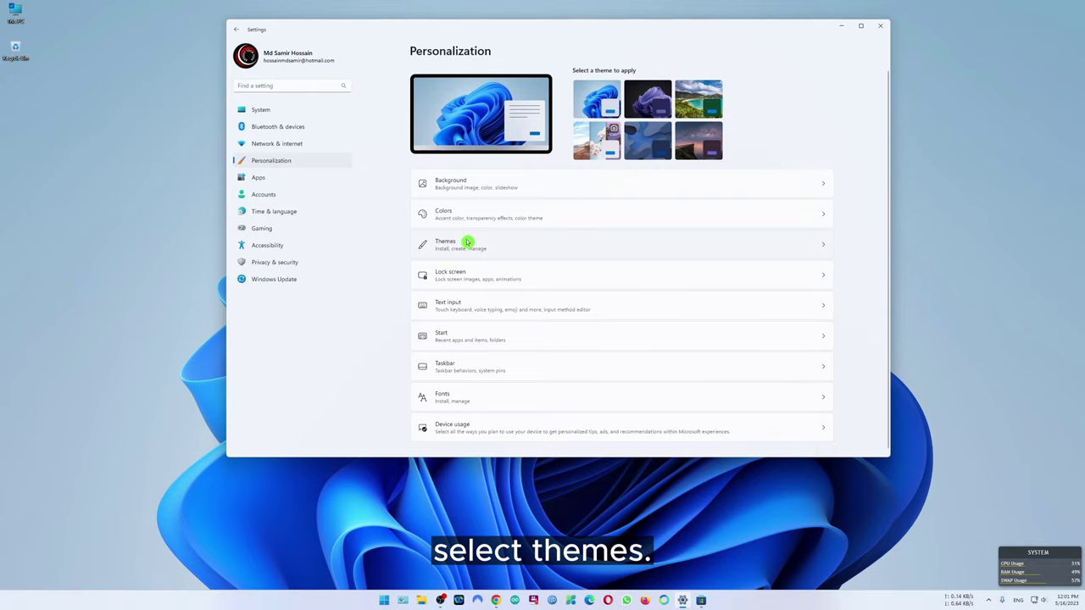
pyautogui.click(466, 242)
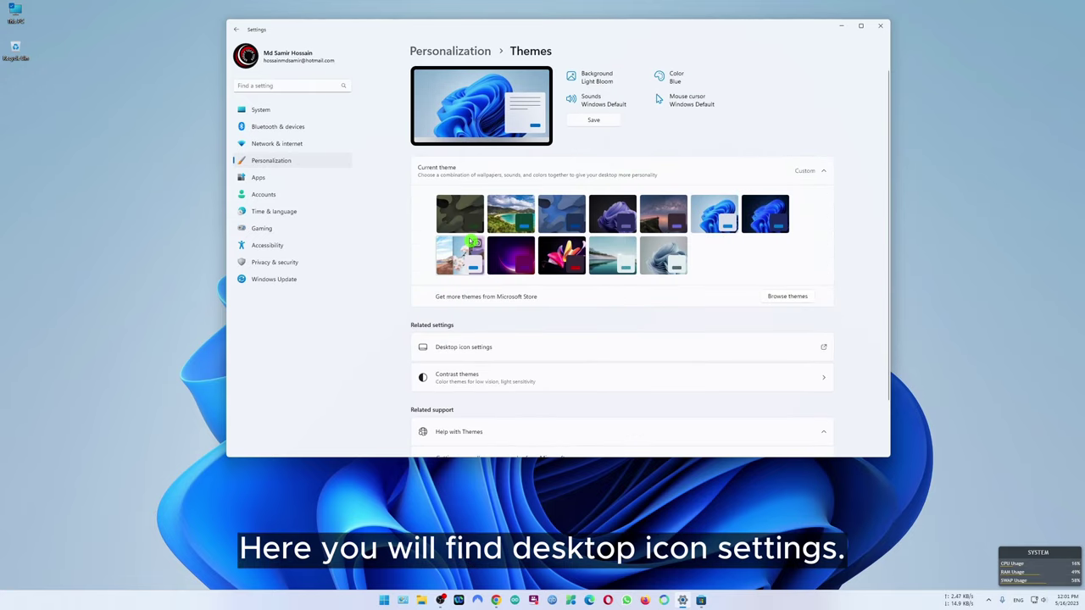
pyautogui.click(484, 349)
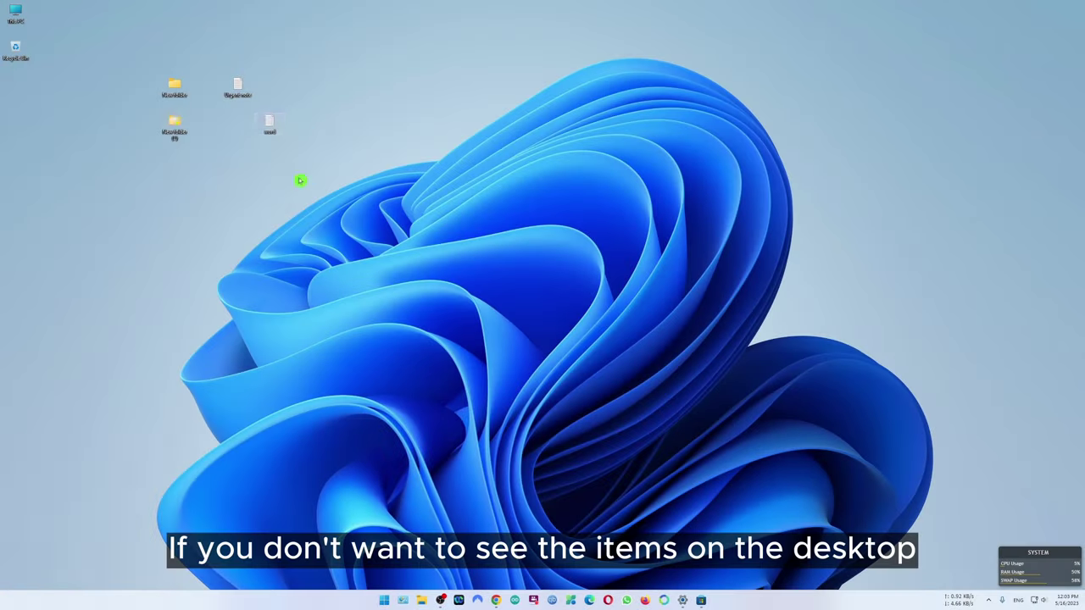
pyautogui.moveTo(300, 177); pyautogui.dragTo(127, 70)
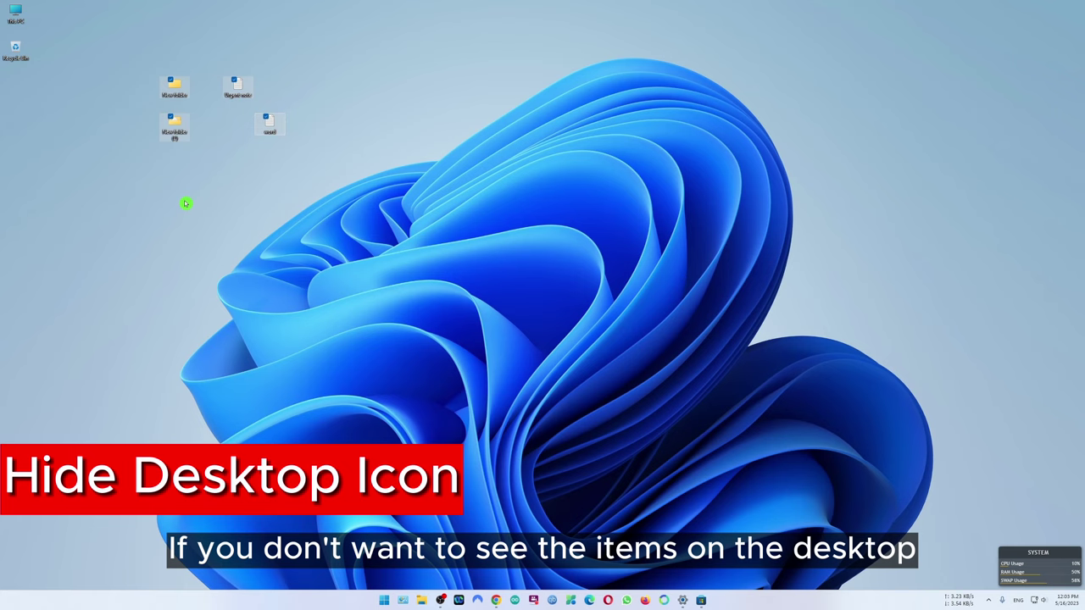
# Hide all desktop icons from the desktop's View menu.
pyautogui.rightClick(182, 182)
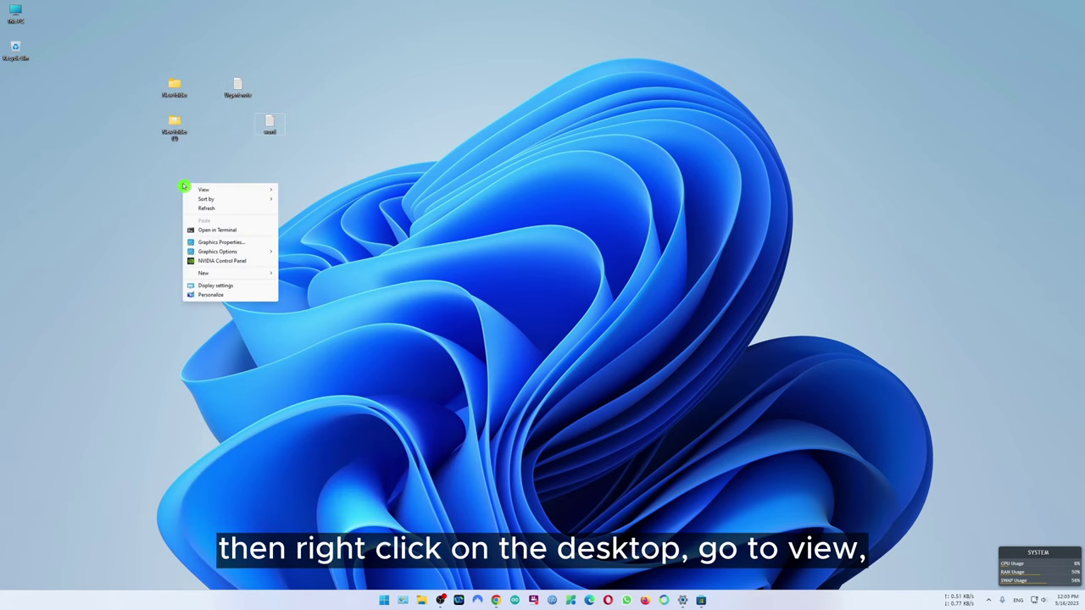
pyautogui.moveTo(241, 191)
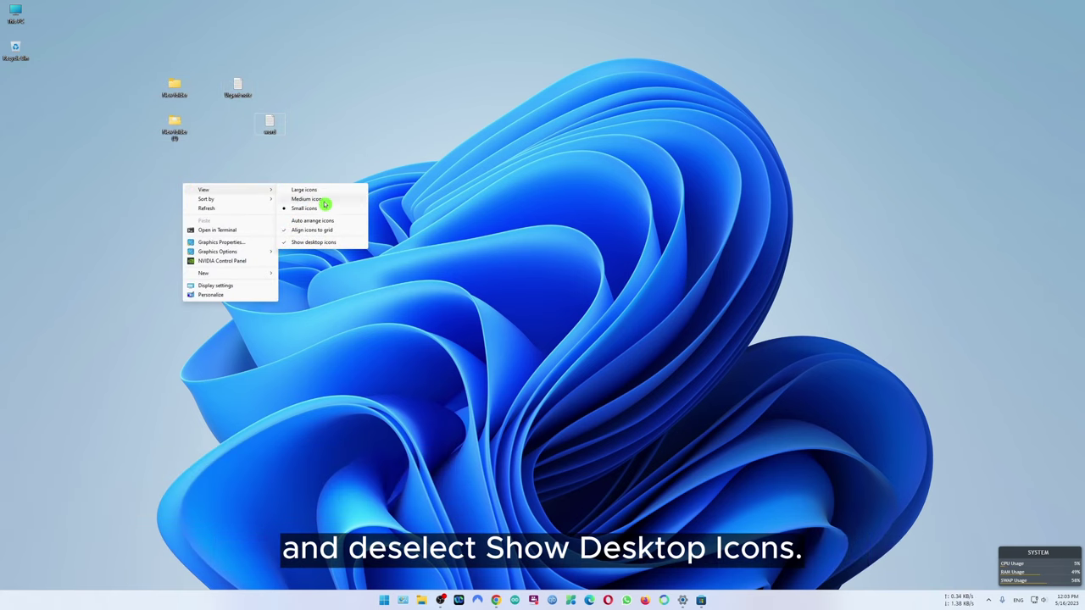
pyautogui.click(346, 243)
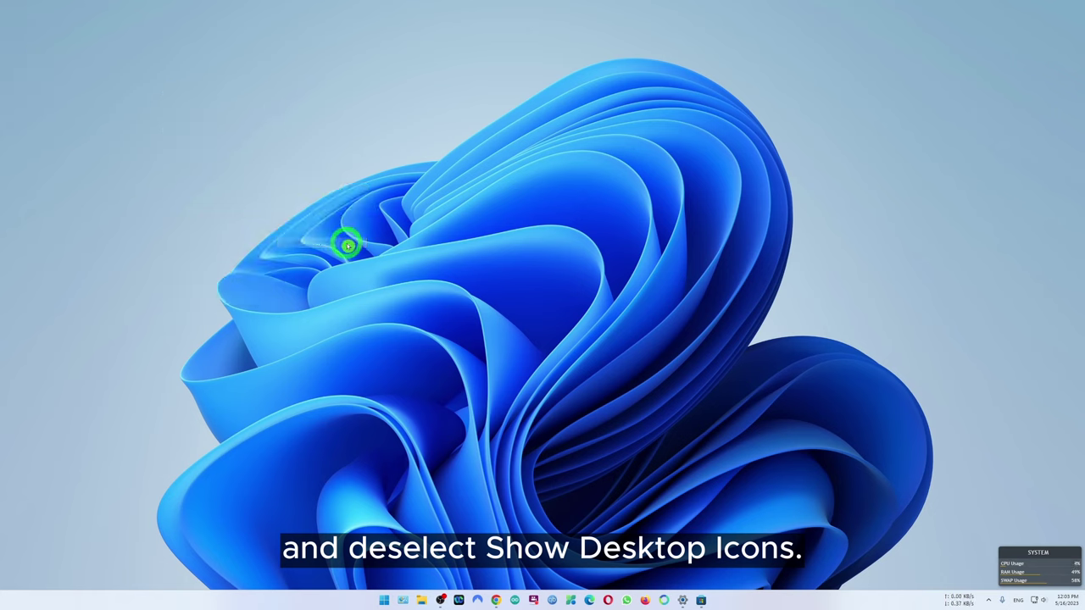
# Show the desktop icons again with View > Show desktop icons.
pyautogui.rightClick(201, 143)
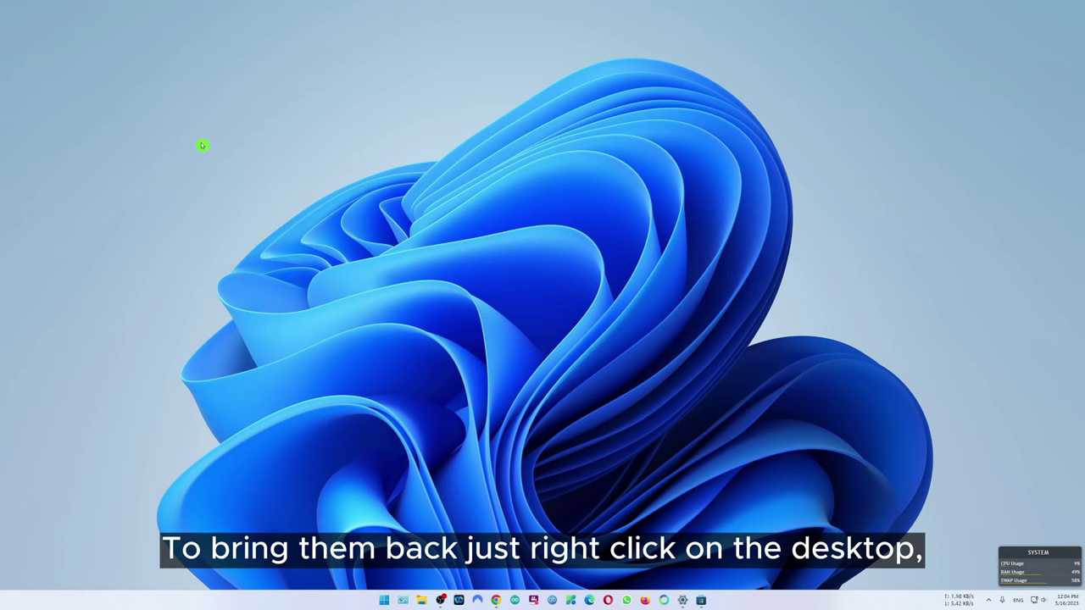
pyautogui.moveTo(220, 148)
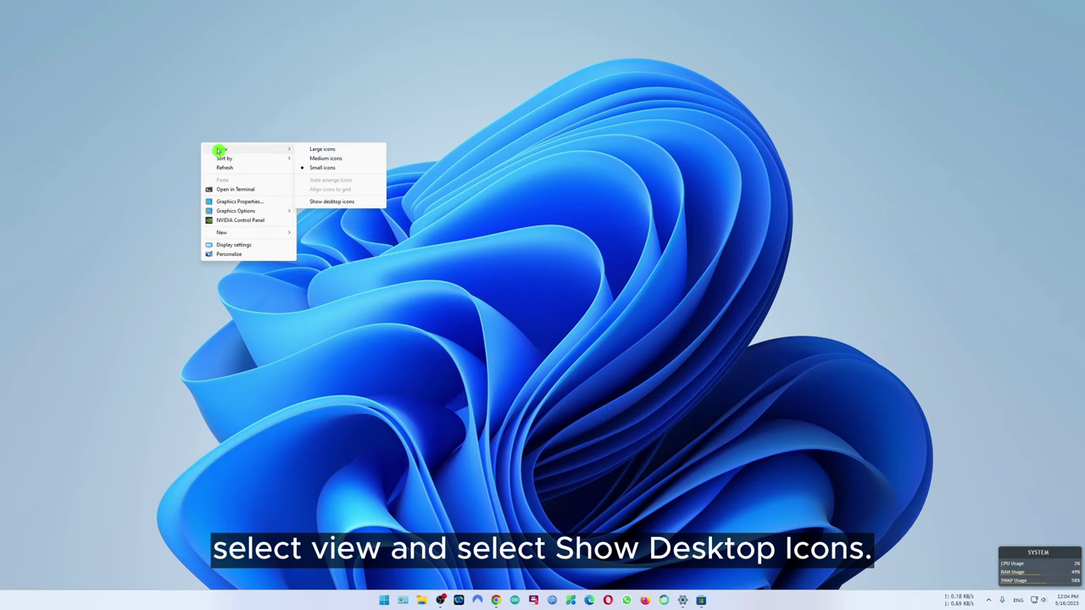
pyautogui.click(359, 201)
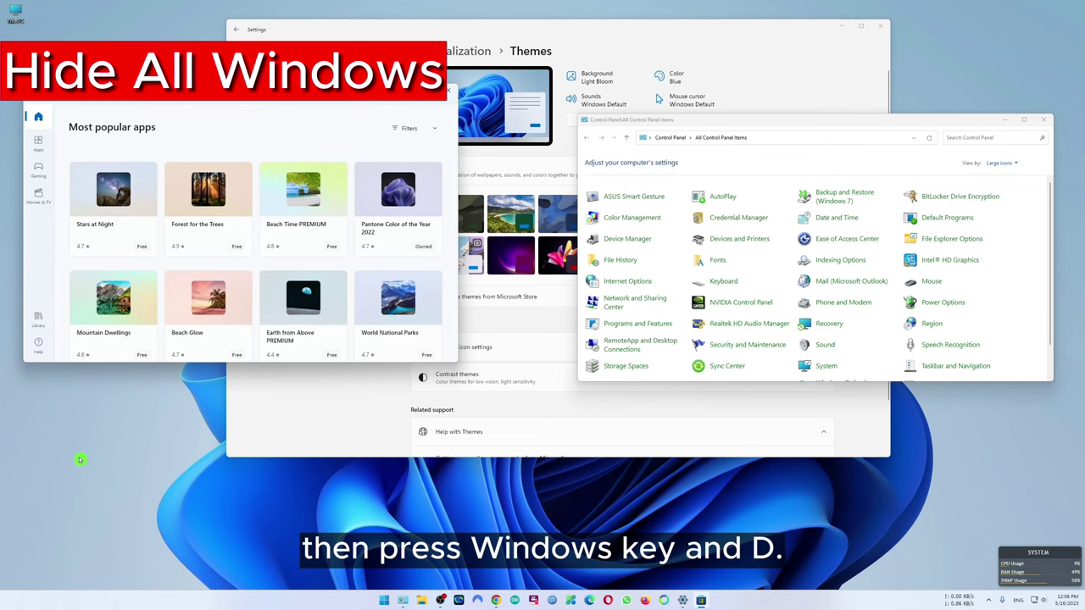
# Minimize all windows with Win+D, restore them, then reveal the desktop with Win+Comma.
pyautogui.press('super+d')
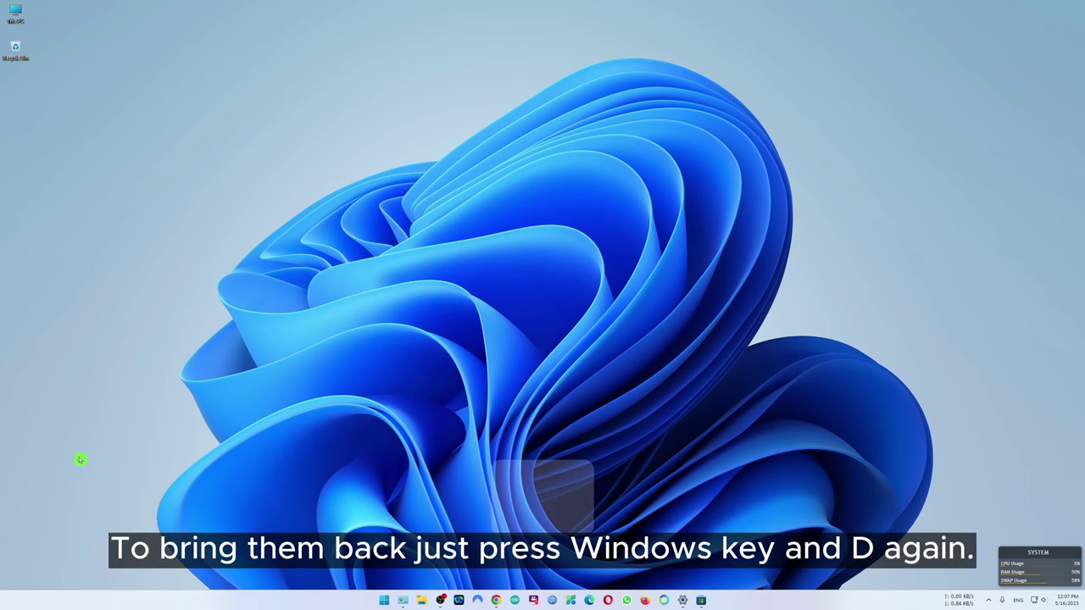
pyautogui.press('super+d')
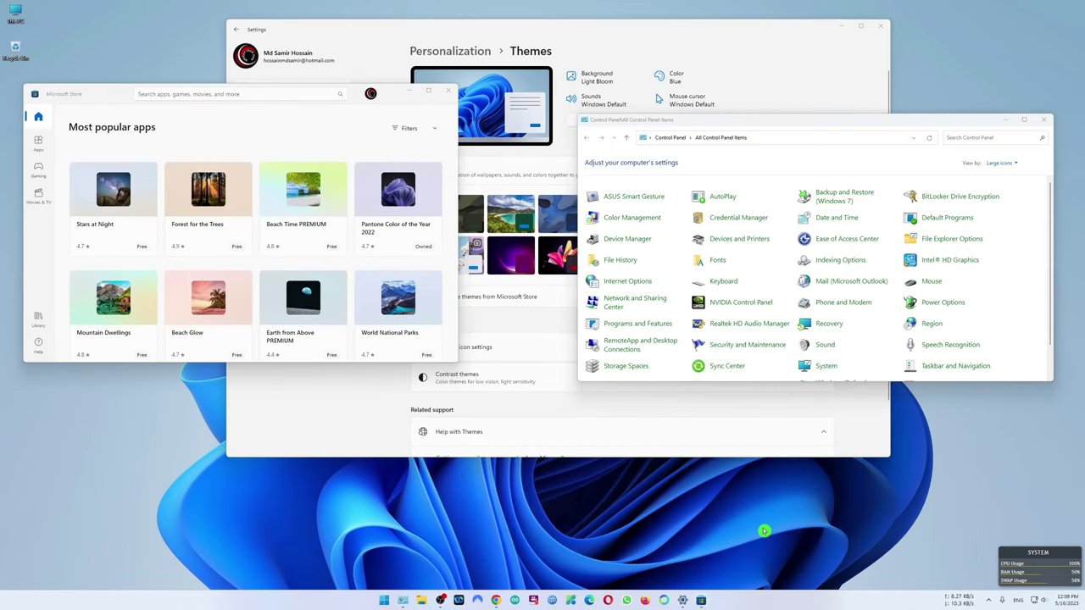
pyautogui.press('super+comma')
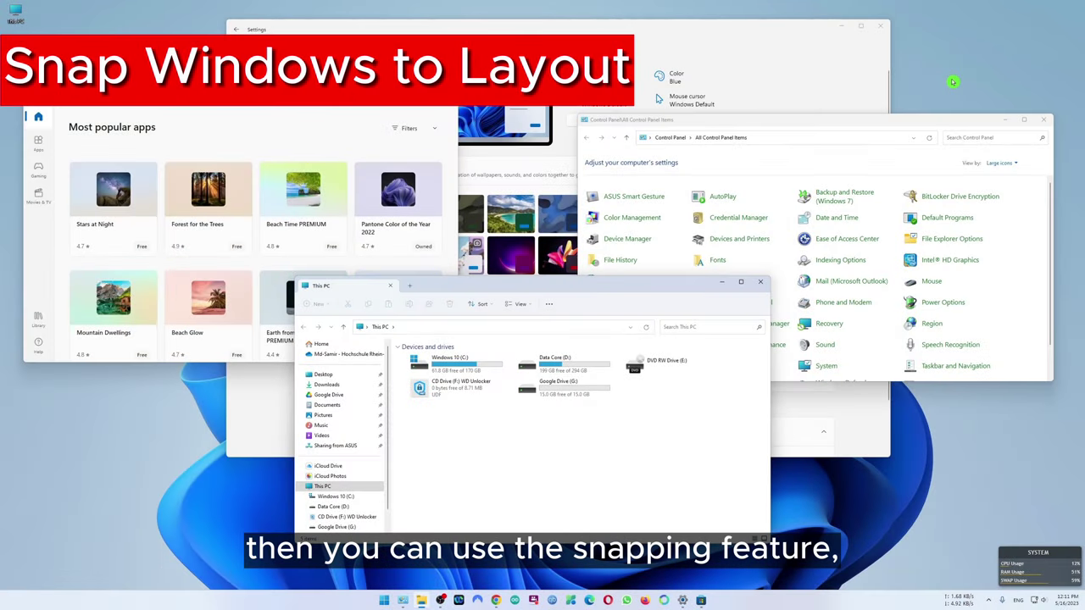
# Snap File Explorer to the left half and Settings to the right half using Win+Z.
pyautogui.moveTo(544, 285); pyautogui.dragTo(555, 24)
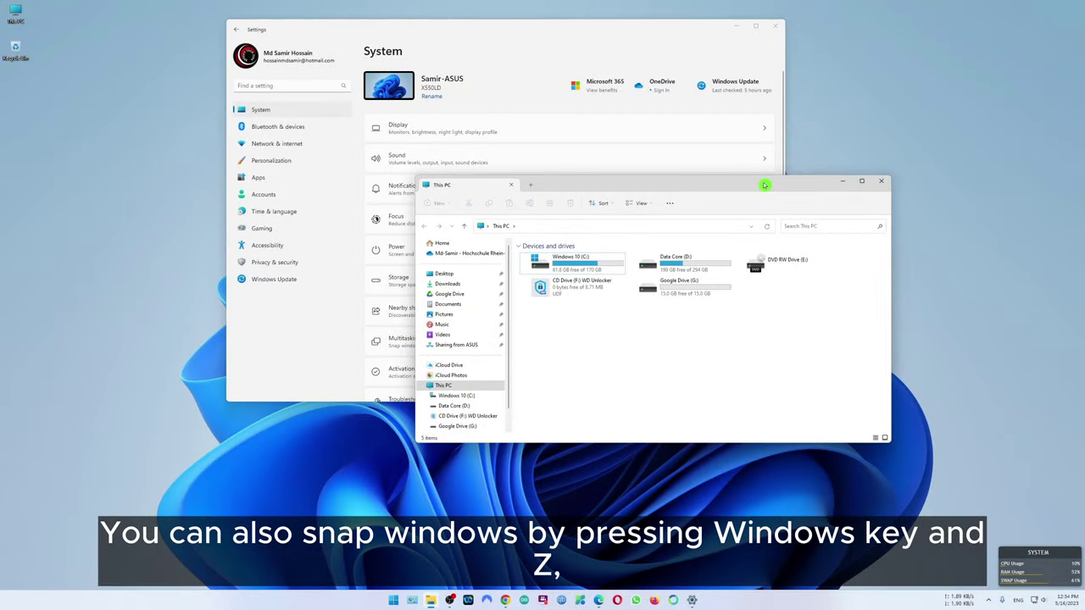
pyautogui.press('super+z')
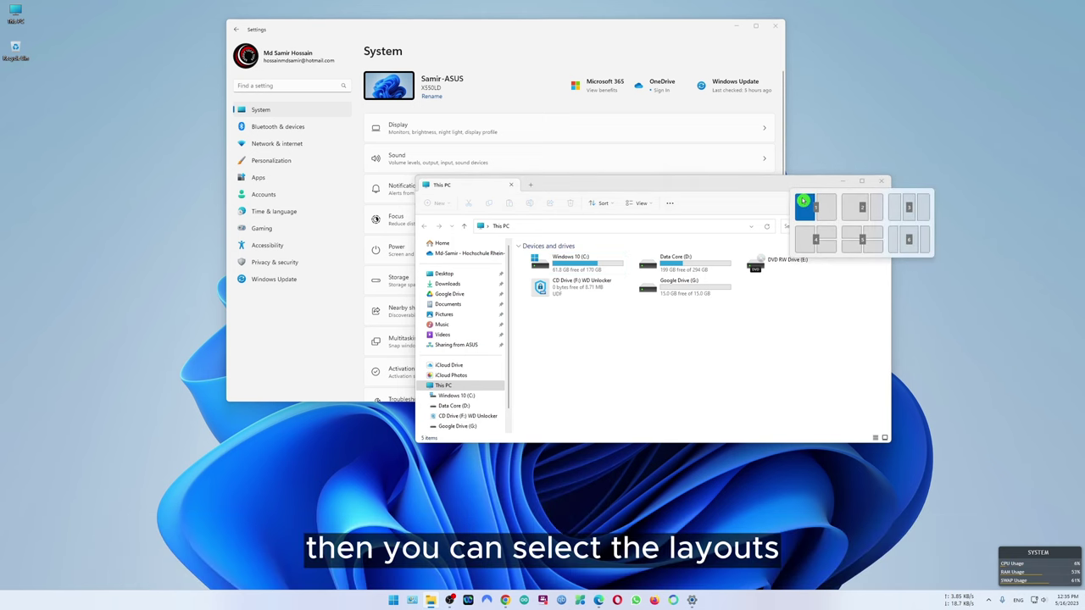
pyautogui.click(806, 204)
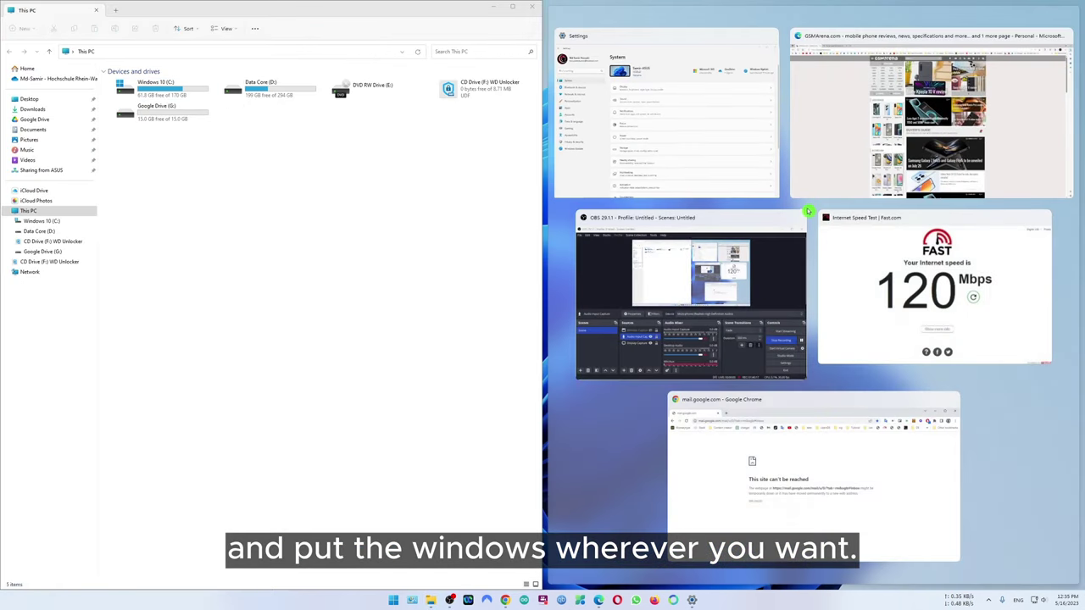
pyautogui.click(738, 148)
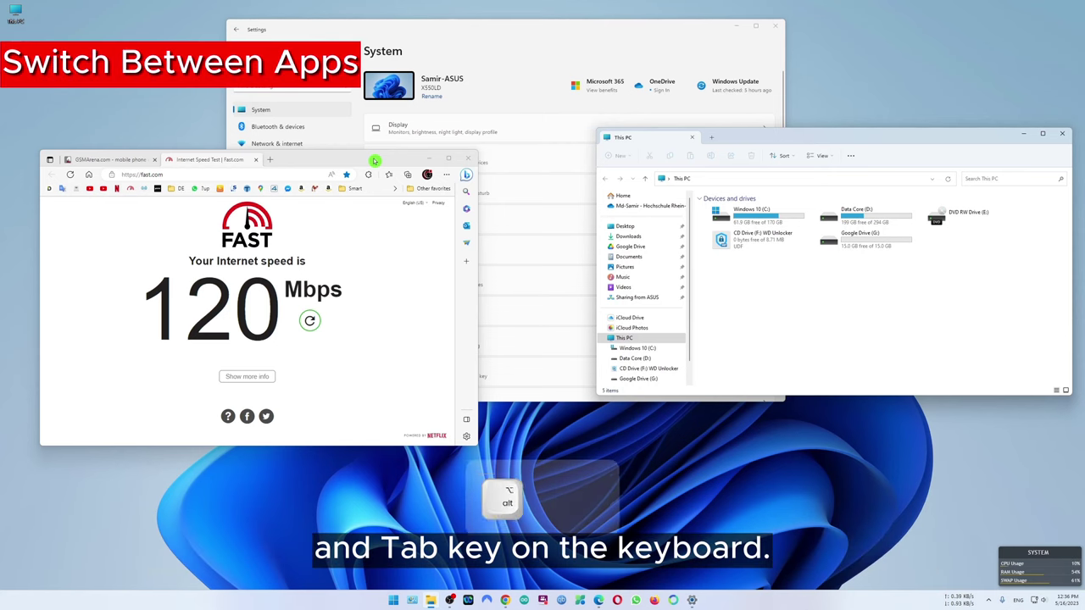
# Alt+Tab to Settings, then create Desktop 2 in Task View and switch to it.
pyautogui.hotkey('alt', 'Tab')
pyautogui.hotkey('alt', 'Tab')
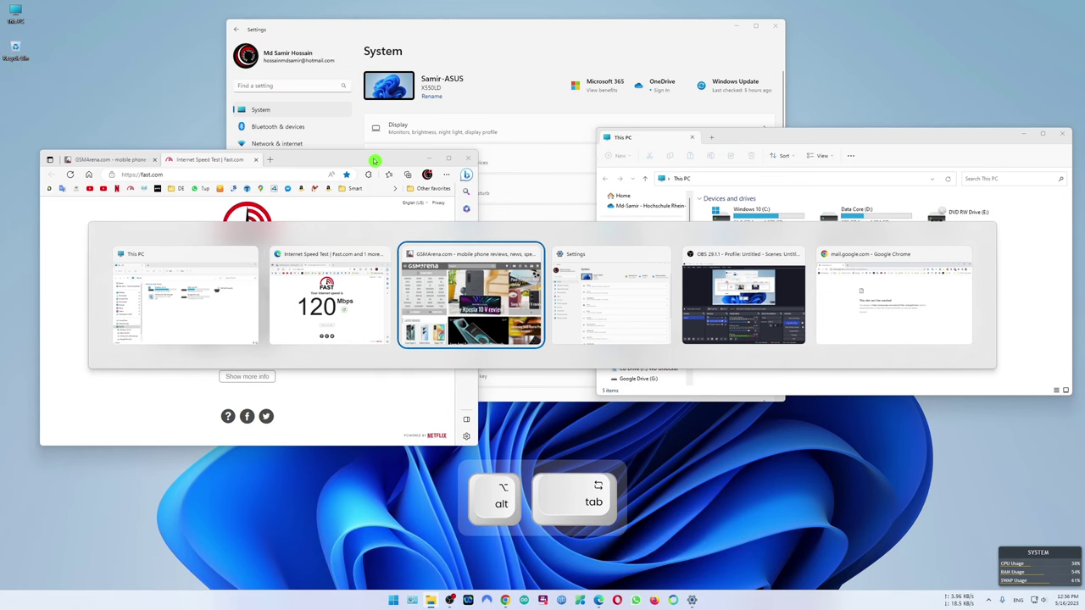
pyautogui.hotkey('alt', 'Tab')
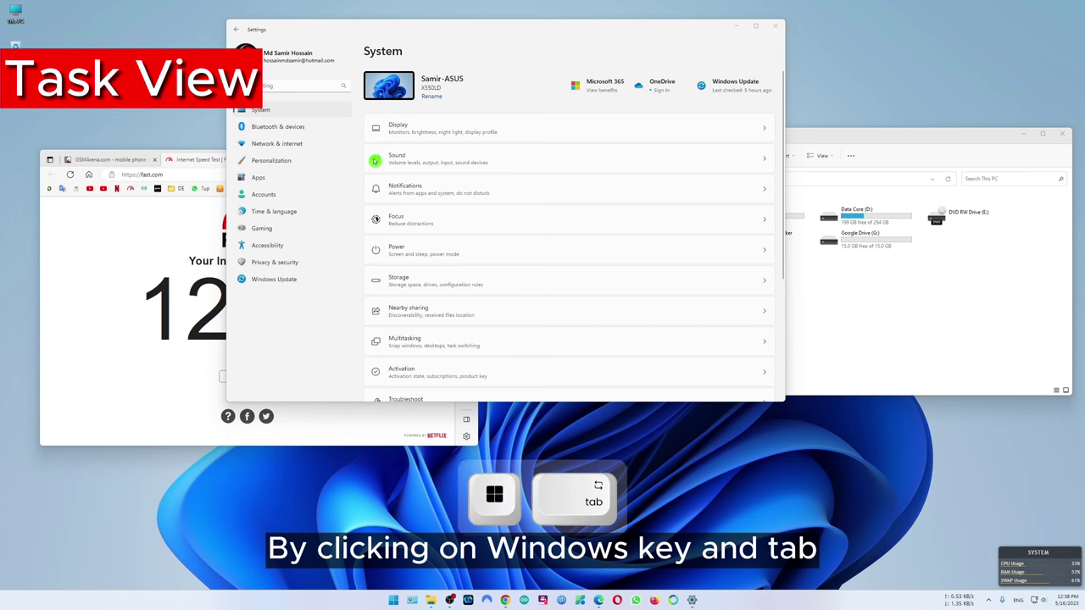
pyautogui.press('super+Tab')
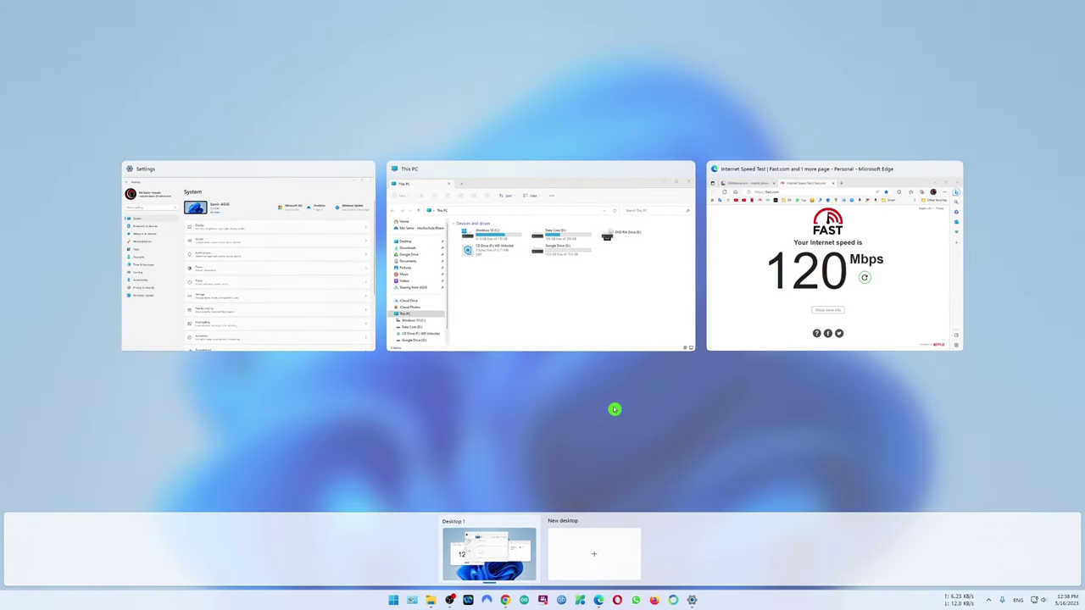
pyautogui.click(600, 544)
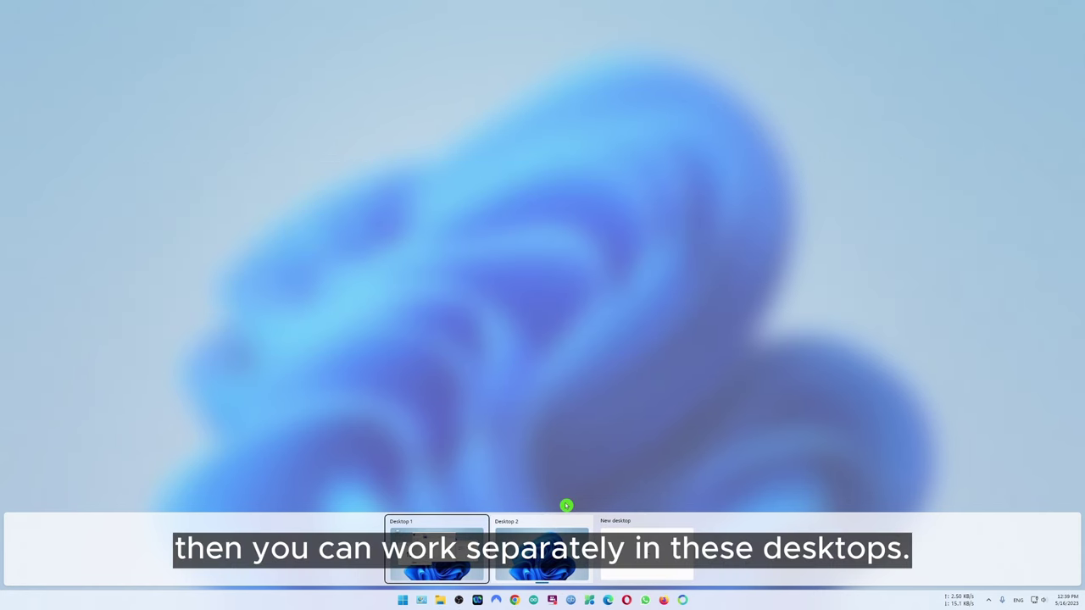
pyautogui.click(541, 555)
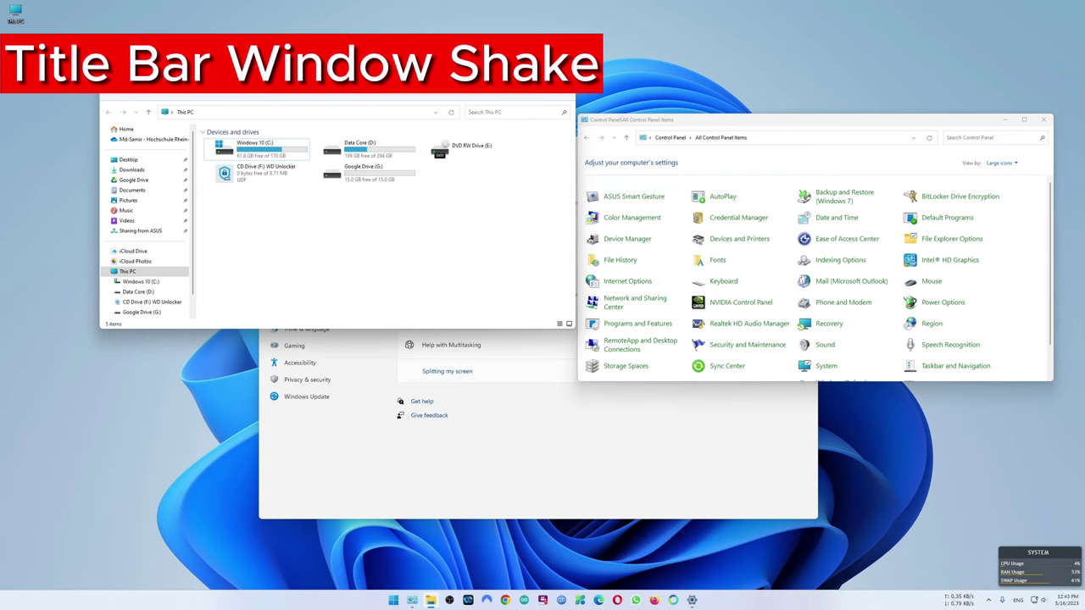
# Shake the This PC window to minimize other windows, then shake again to restore them.
pyautogui.moveTo(339, 85); pyautogui.dragTo(569, 205)
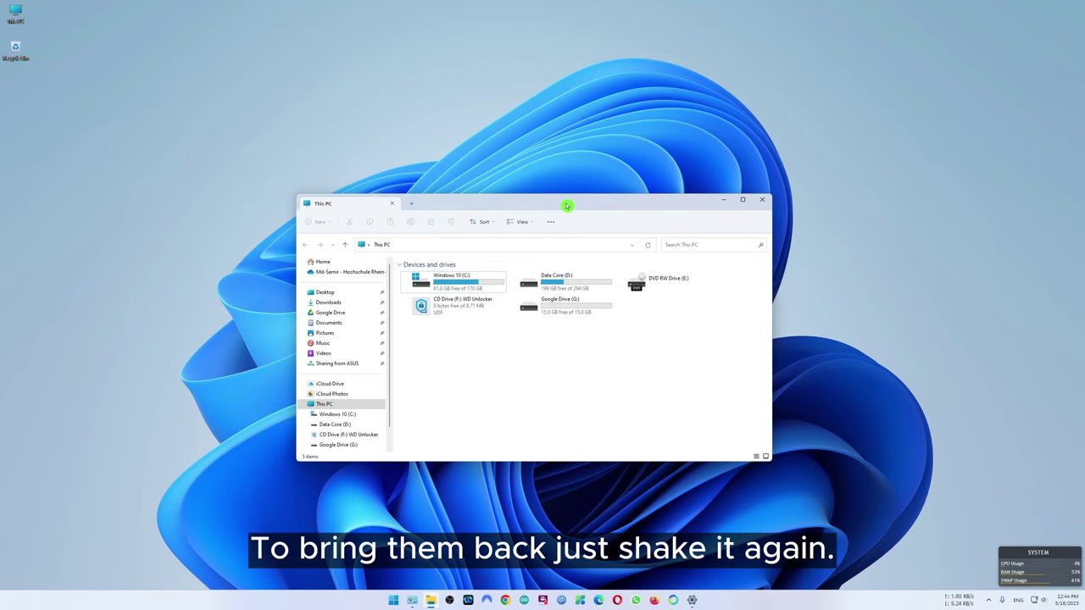
pyautogui.moveTo(569, 205); pyautogui.dragTo(542, 218)
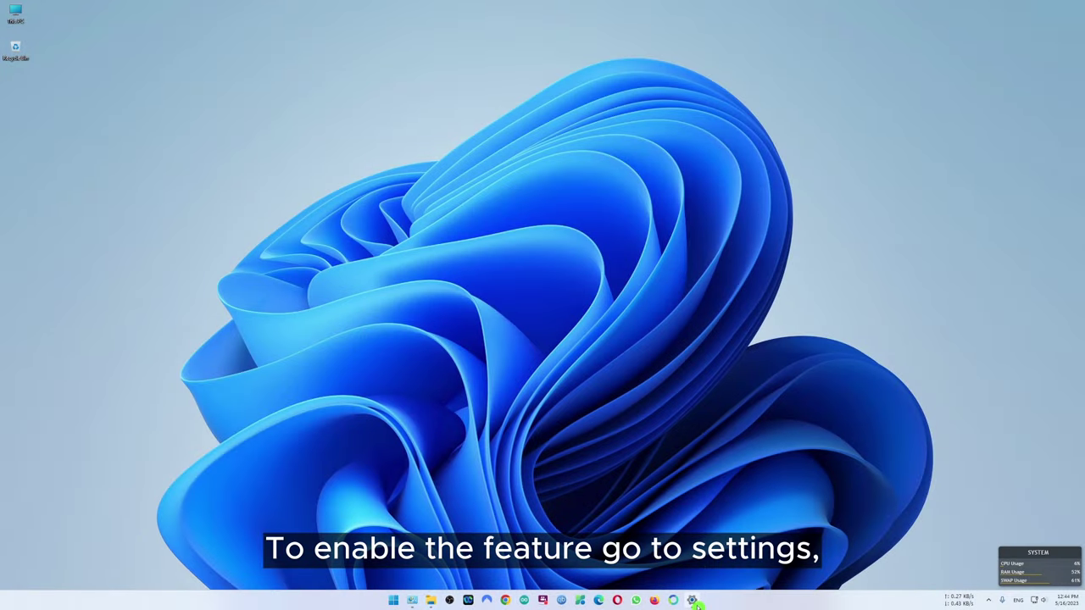
# Open System > Multitasking in Settings and shake its title bar to minimize other windows.
pyautogui.click(693, 601)
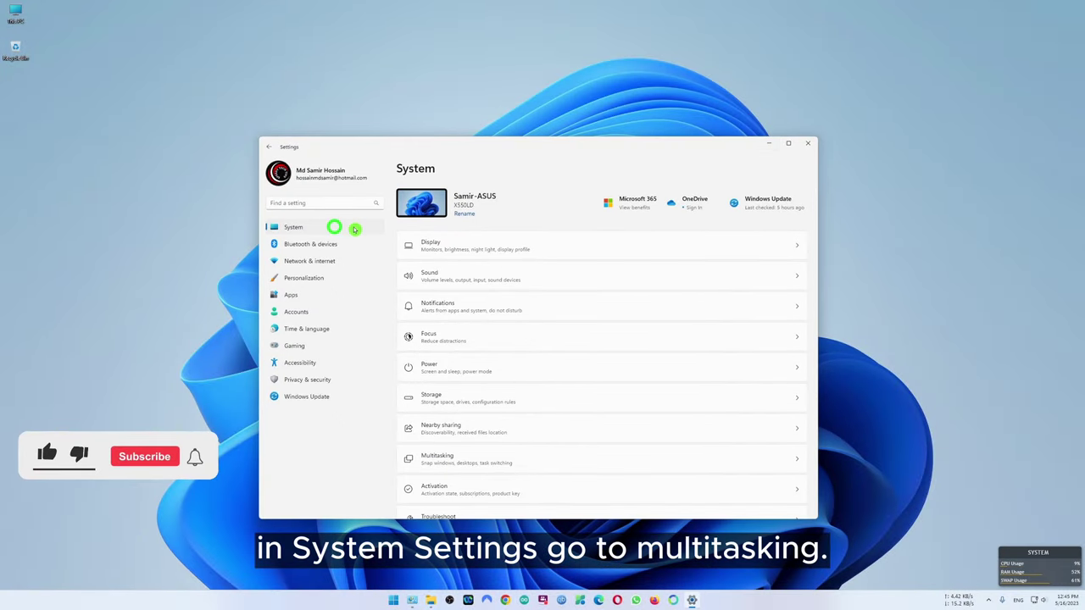
pyautogui.click(485, 455)
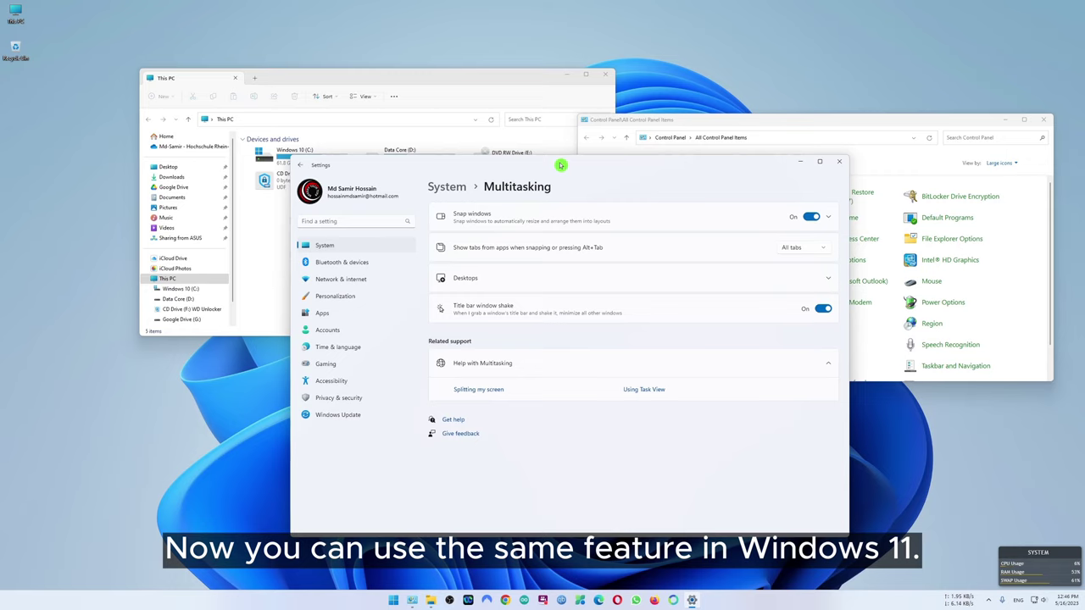
pyautogui.moveTo(560, 164); pyautogui.dragTo(546, 187)
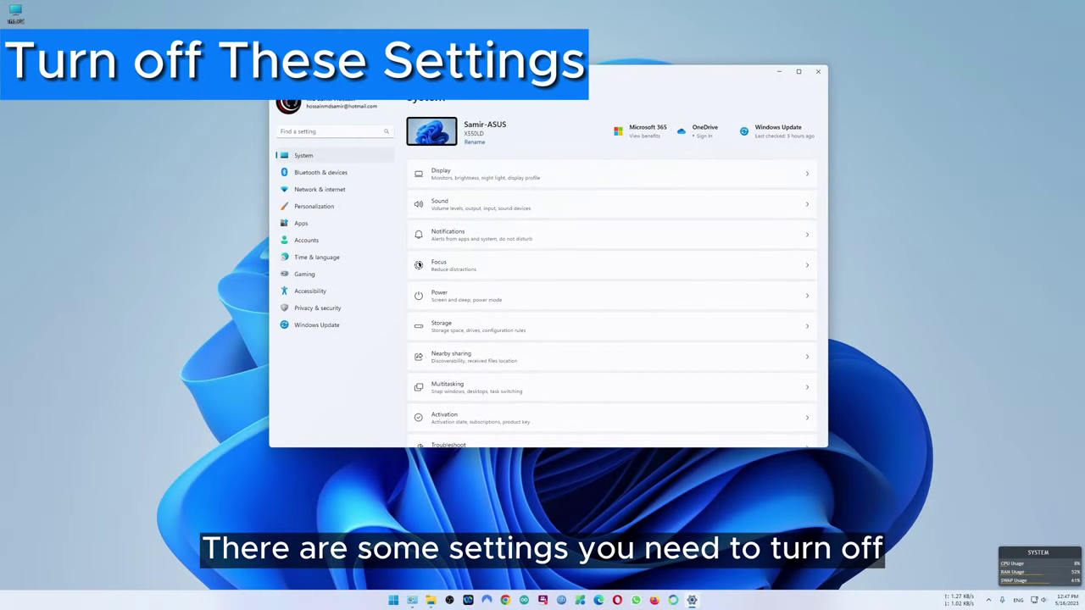
# Open the Notifications settings page and toggle all notifications off and back on.
pyautogui.click(1070, 601)
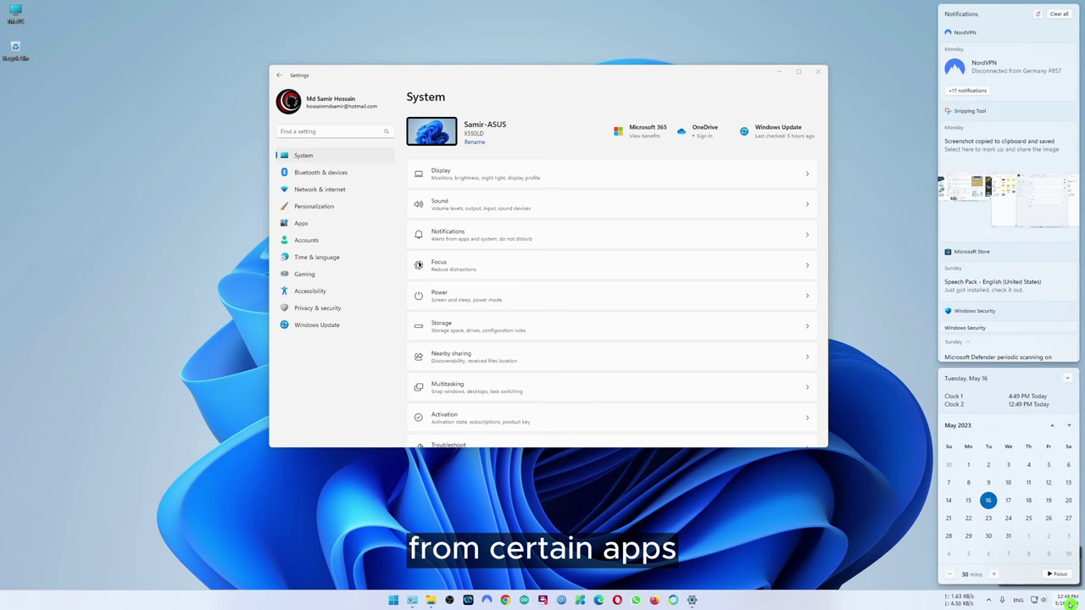
pyautogui.click(359, 157)
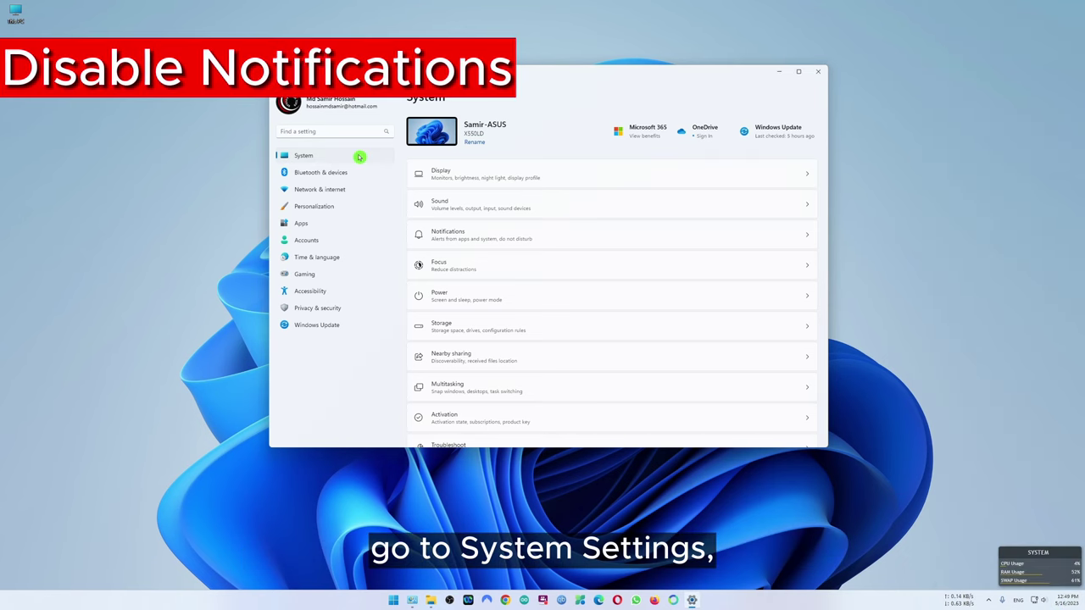
pyautogui.click(526, 235)
pyautogui.click(790, 127)
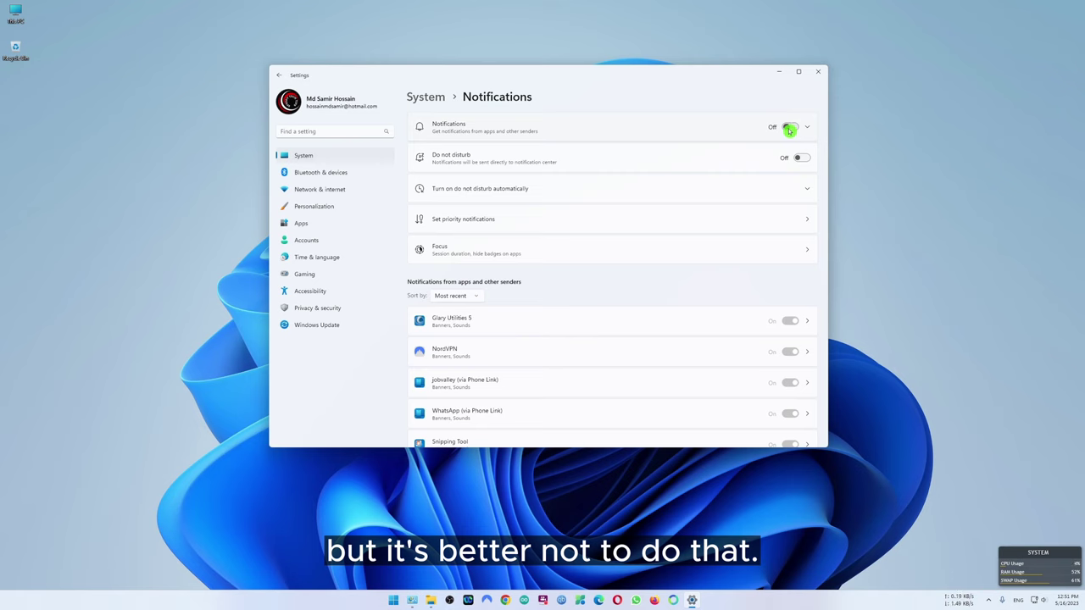
pyautogui.click(789, 128)
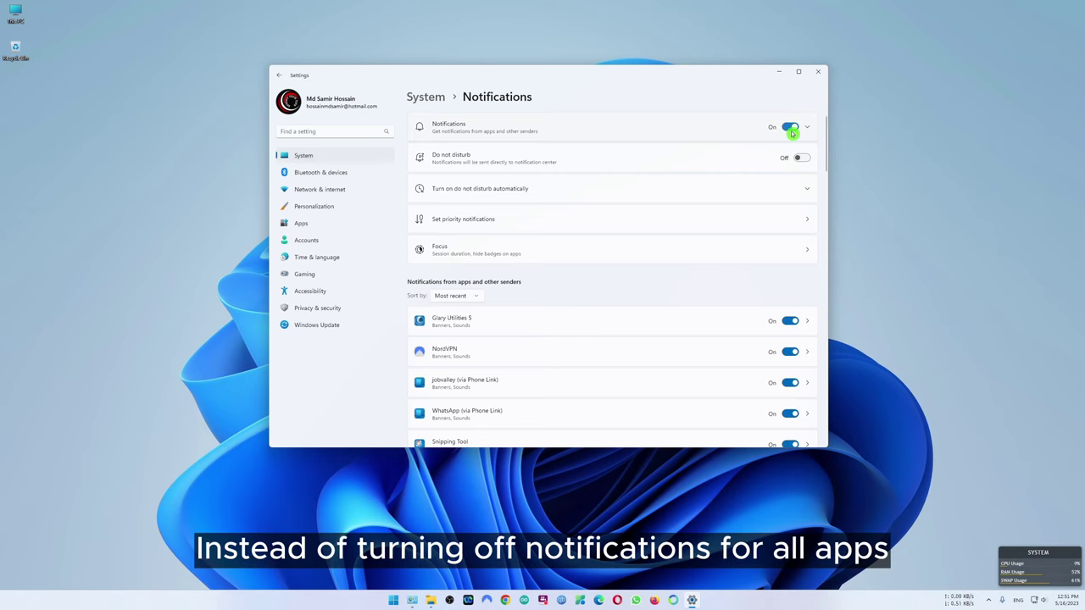
# Turn off notifications for a single app and check the notification center.
pyautogui.scroll(-5, 684, 288)
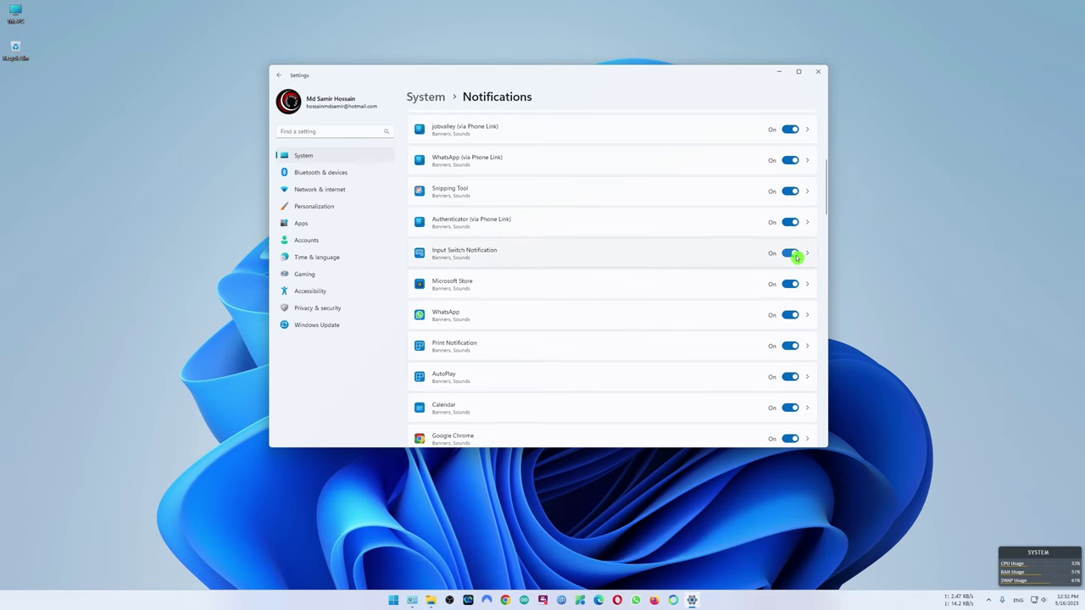
pyautogui.click(790, 283)
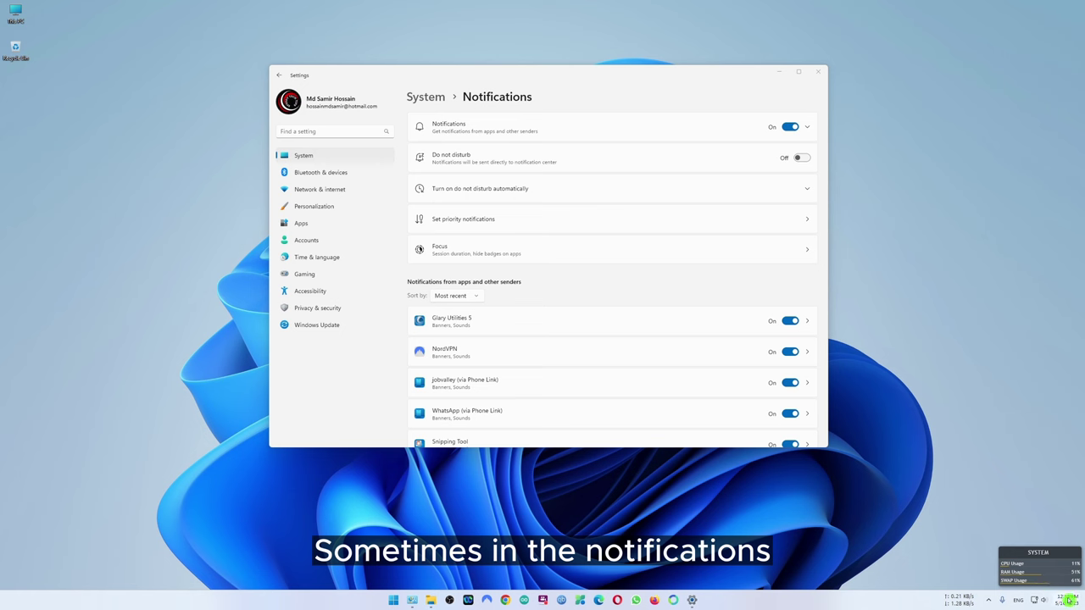
pyautogui.click(1070, 599)
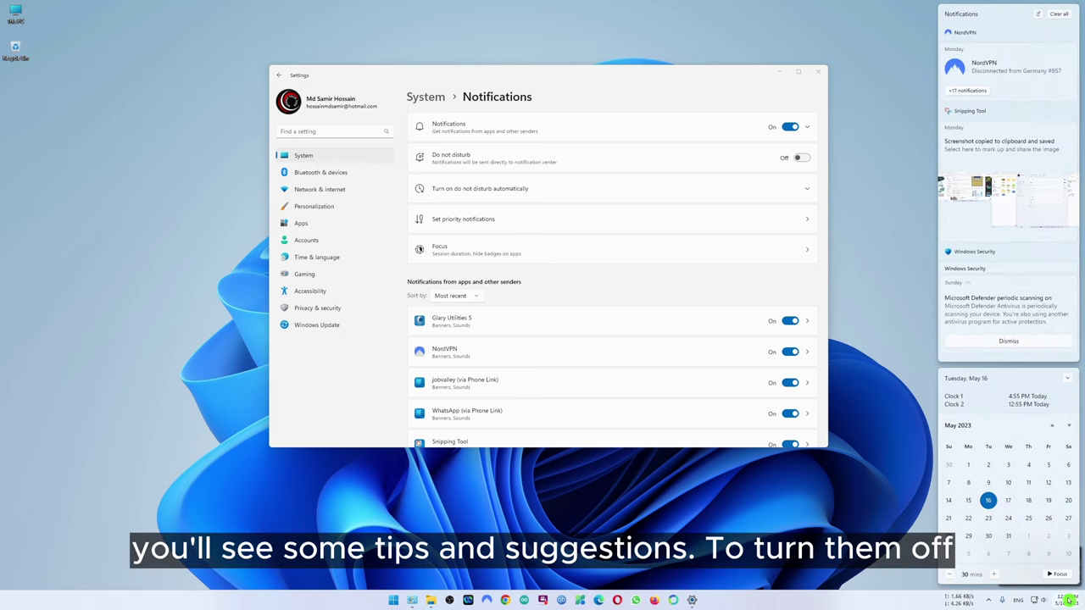
pyautogui.click(641, 91)
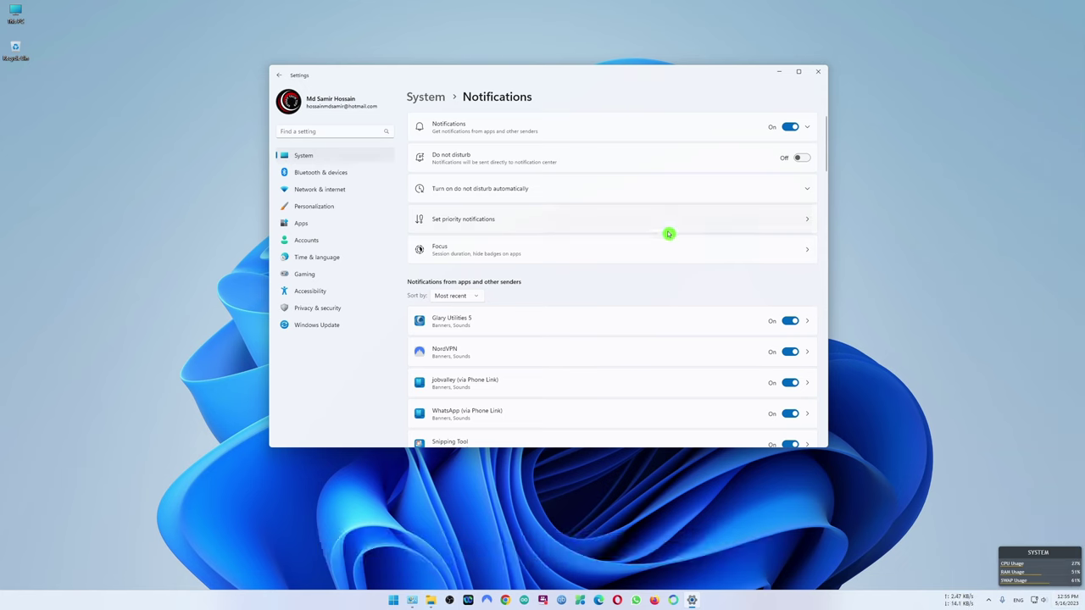
pyautogui.moveTo(826, 140); pyautogui.dragTo(827, 423)
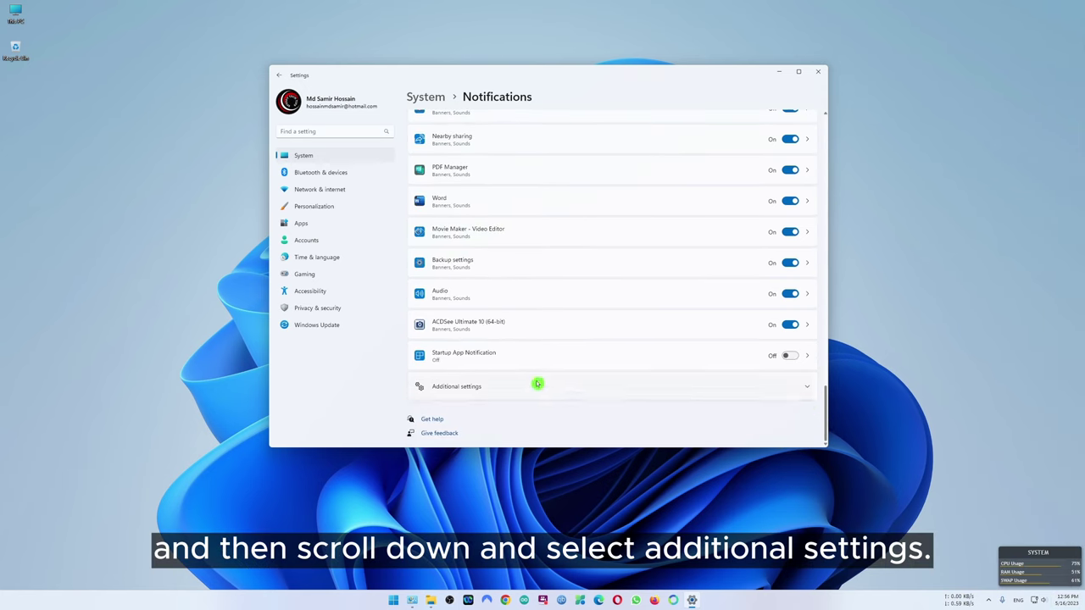
# Under Additional settings, uncheck the Windows welcome experience and tips and suggestions options.
pyautogui.click(503, 390)
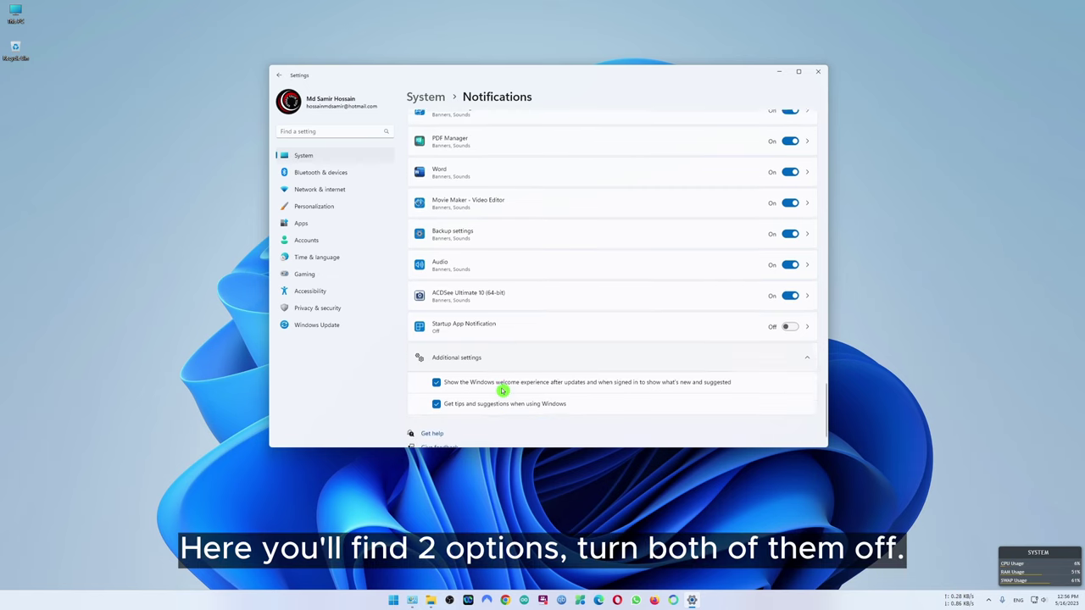
pyautogui.scroll(-1, 501, 387)
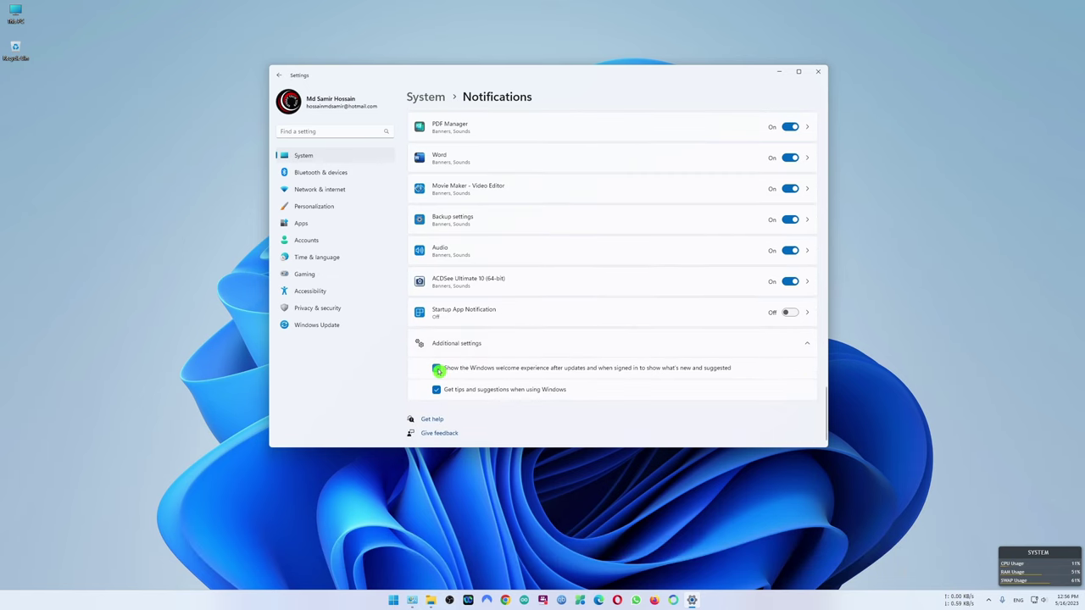
pyautogui.click(436, 369)
pyautogui.click(437, 389)
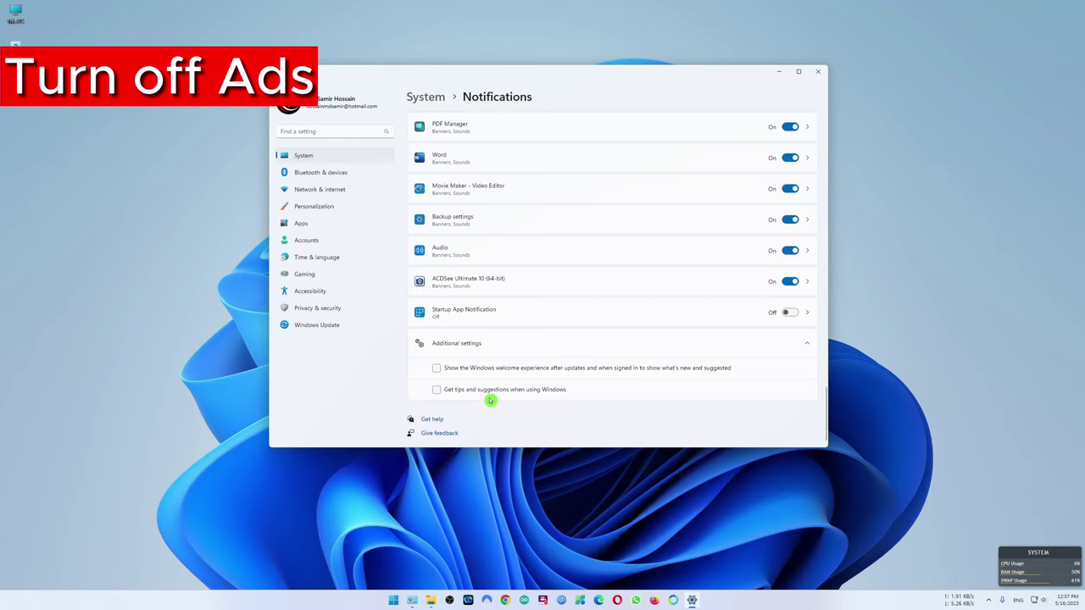
# In Privacy & security > General, switch off advertising-ID ads, language-list access and suggested content.
pyautogui.click(362, 308)
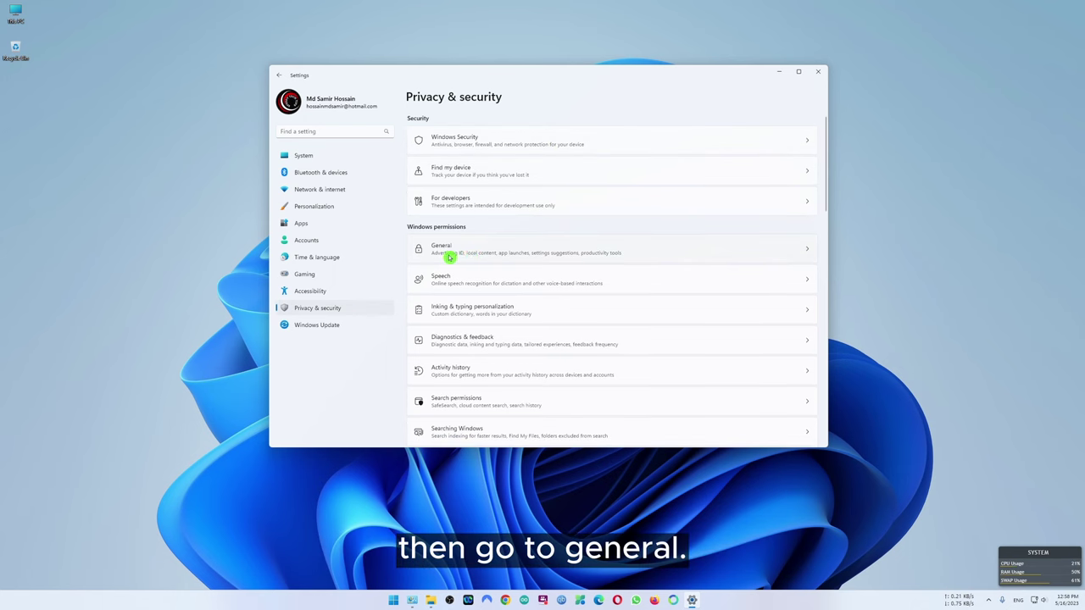
pyautogui.click(562, 246)
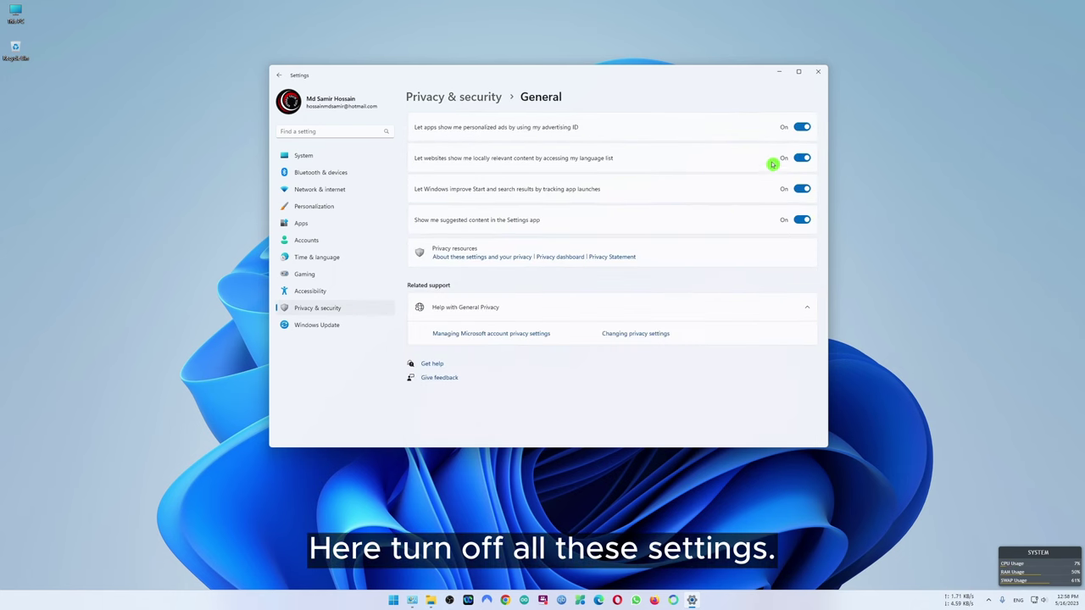
pyautogui.click(804, 129)
pyautogui.click(801, 158)
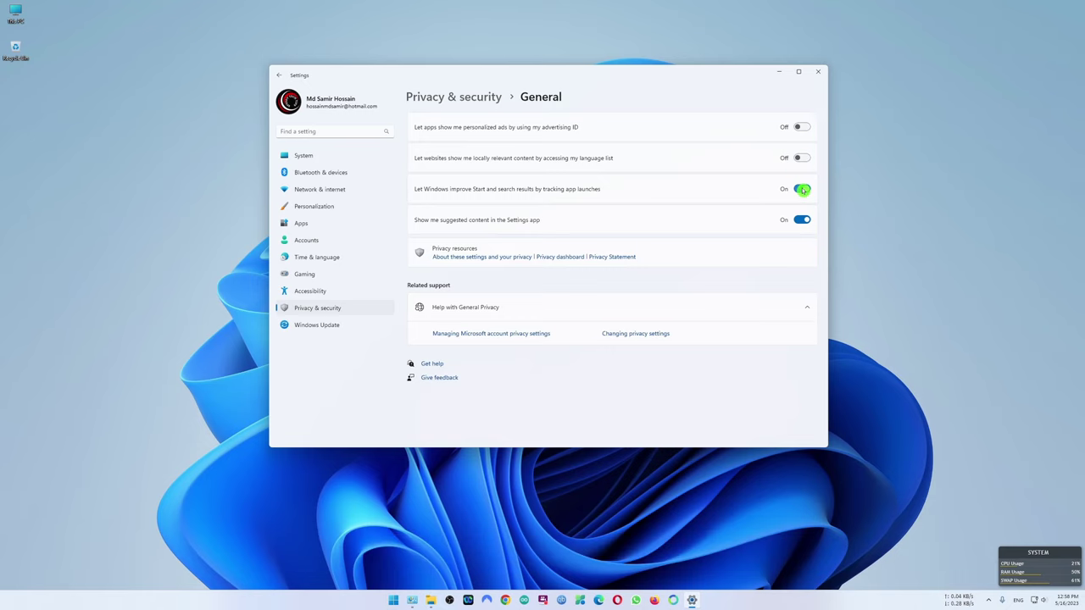
pyautogui.click(803, 220)
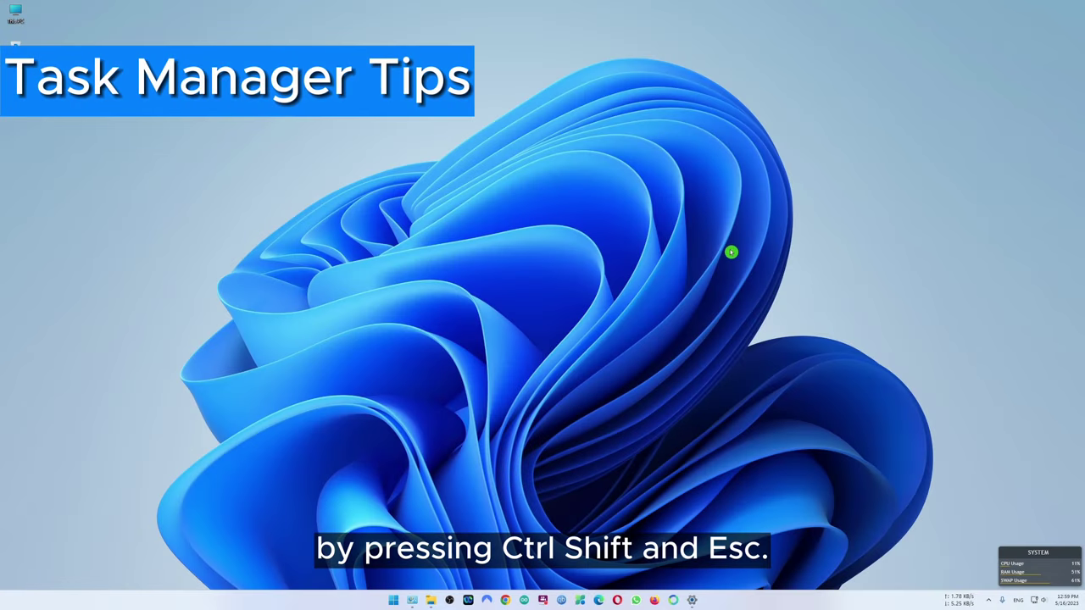
# Open Task Manager with Ctrl+Shift+Esc, centre it and show the Processes list.
pyautogui.hotkey('ctrl', 'shift', 'Escape')
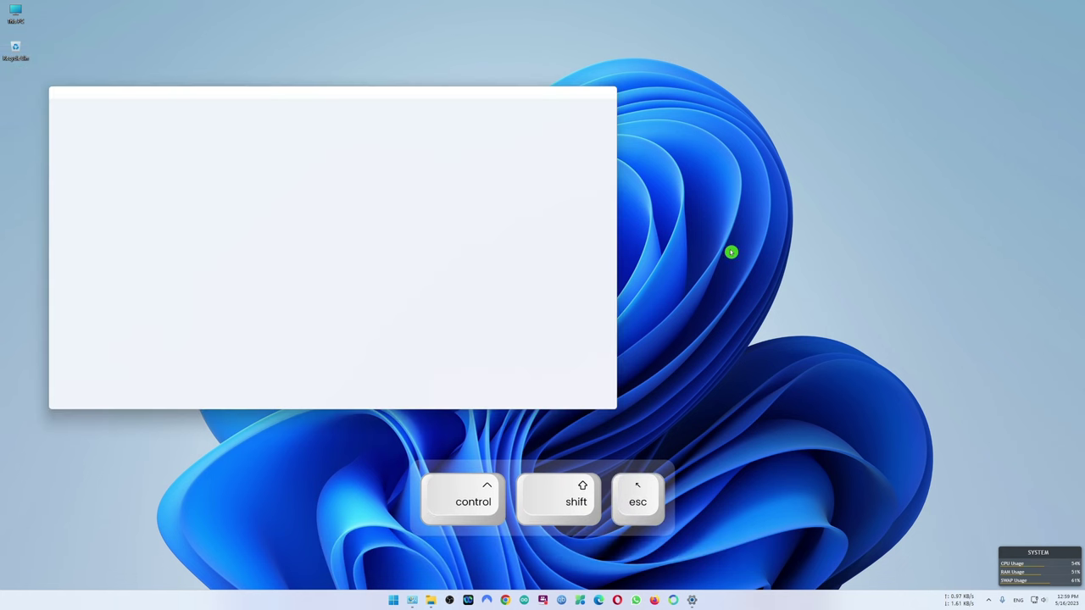
pyautogui.moveTo(134, 100); pyautogui.dragTo(378, 123)
pyautogui.click(343, 173)
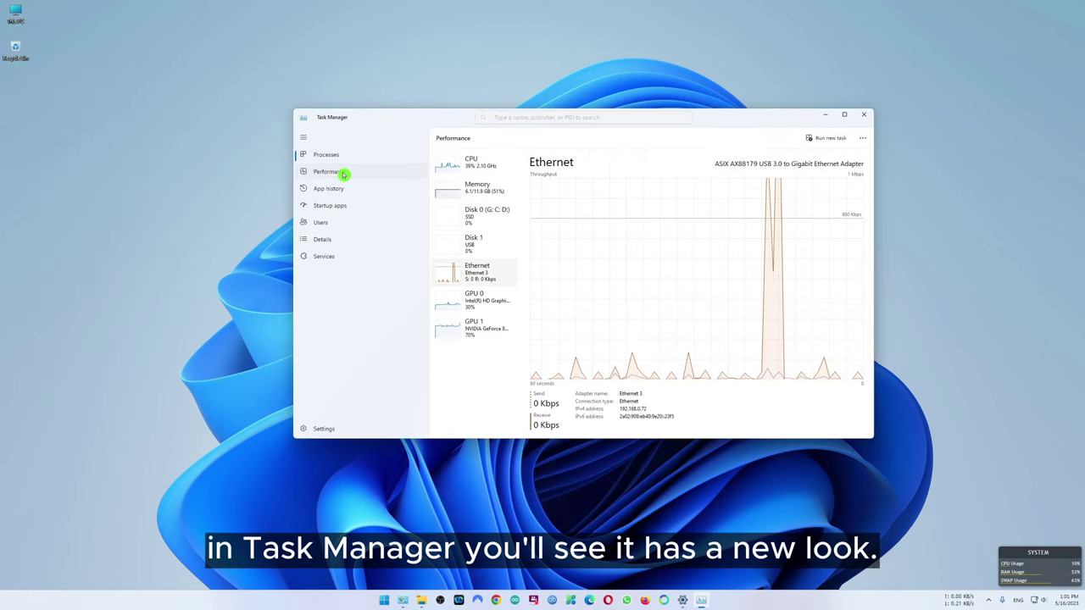
pyautogui.click(346, 156)
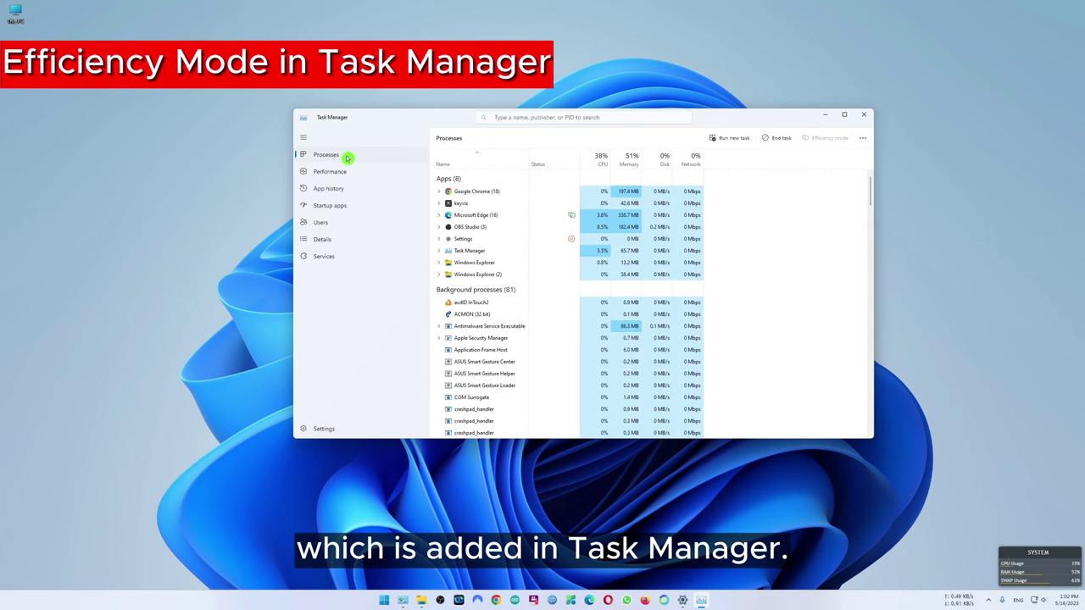
# Put a Google Chrome child process into Efficiency mode, then show the Startup apps page.
pyautogui.click(438, 192)
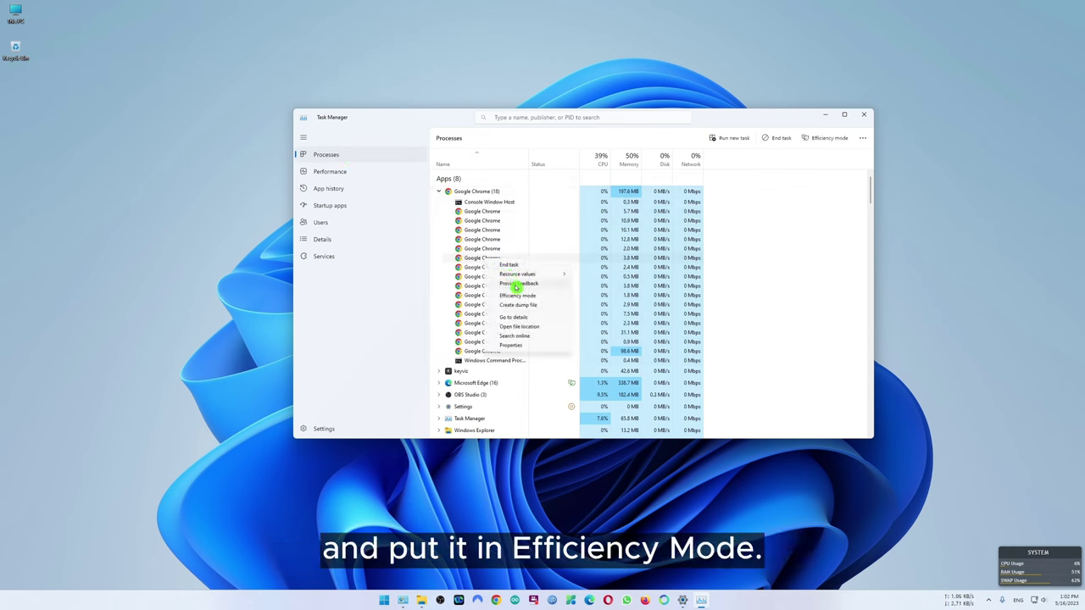
pyautogui.click(530, 296)
pyautogui.click(537, 313)
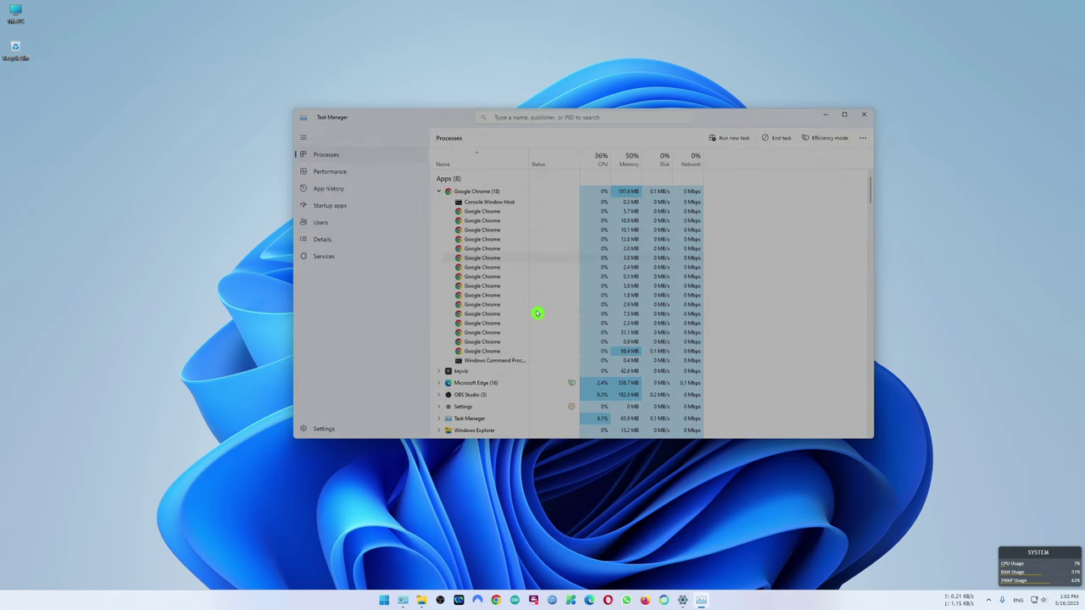
pyautogui.click(438, 191)
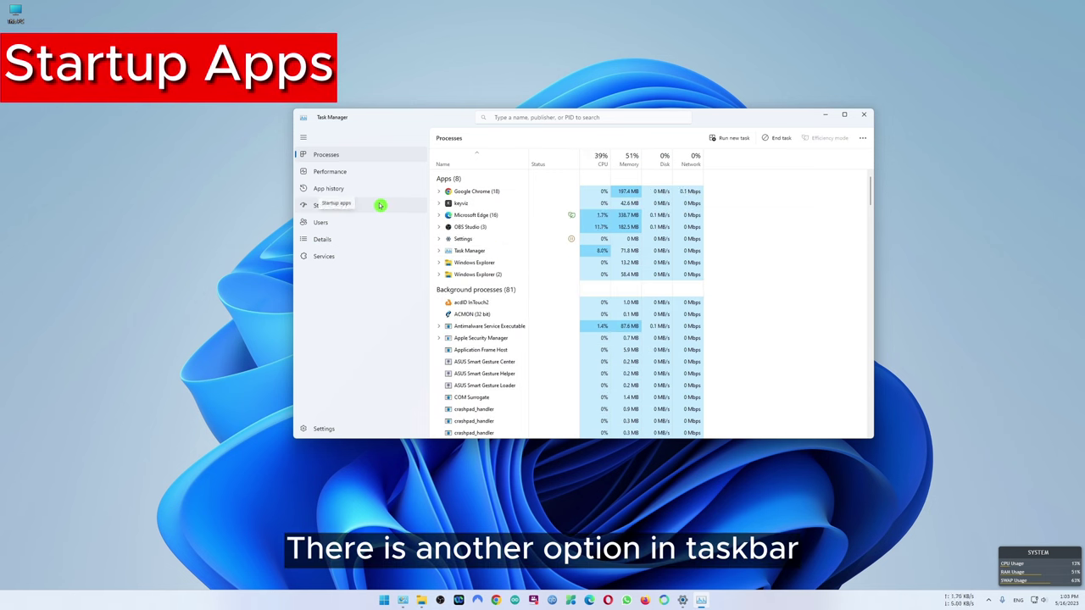
pyautogui.click(380, 209)
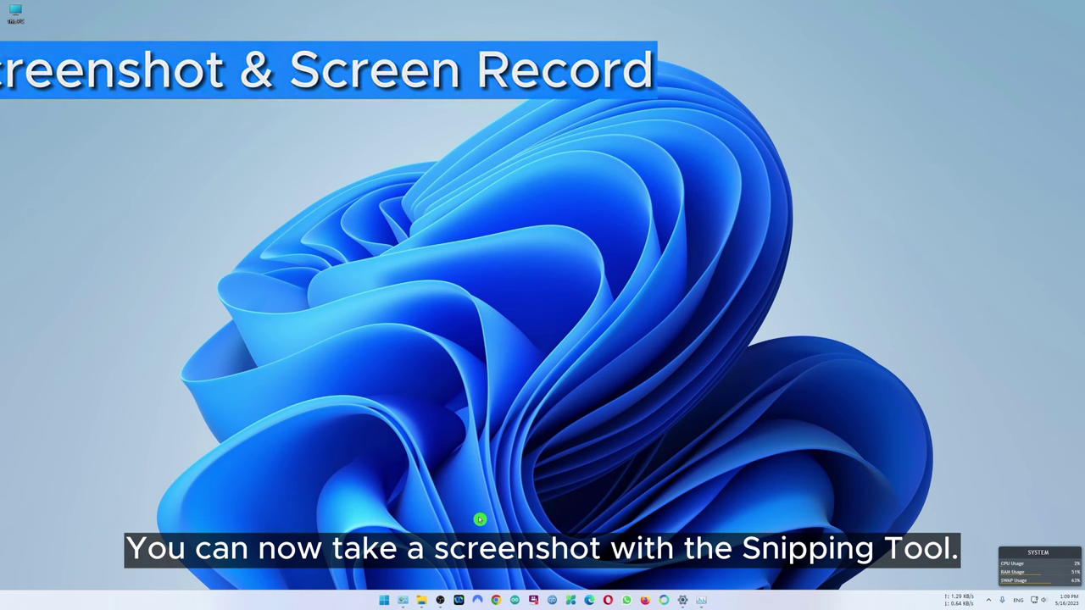
# Launch Snipping Tool from Start search and move its window to the centre.
pyautogui.click(386, 601)
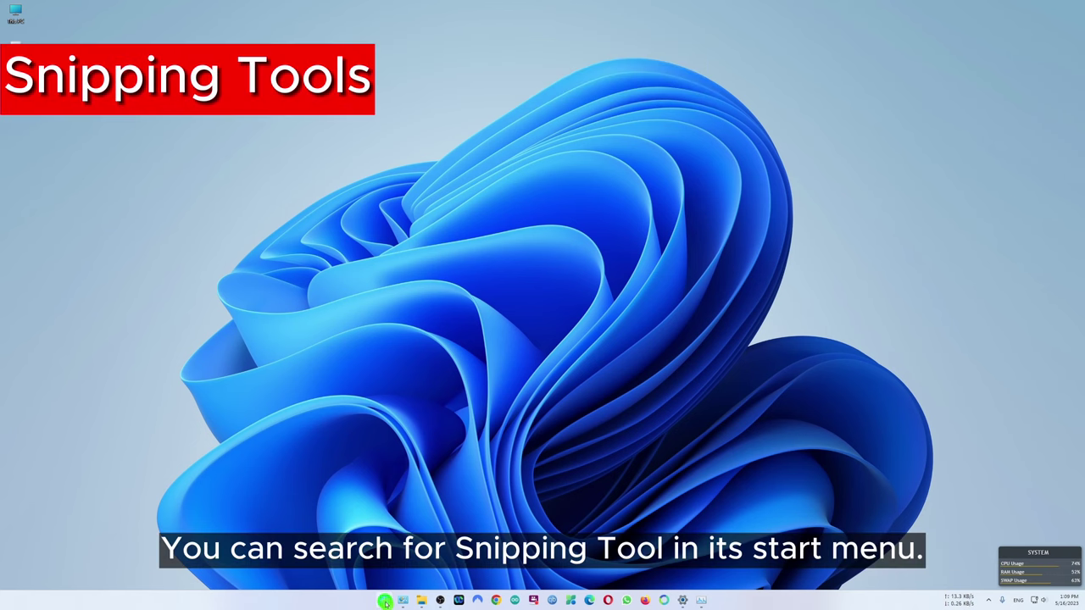
pyautogui.write('snipping tool')
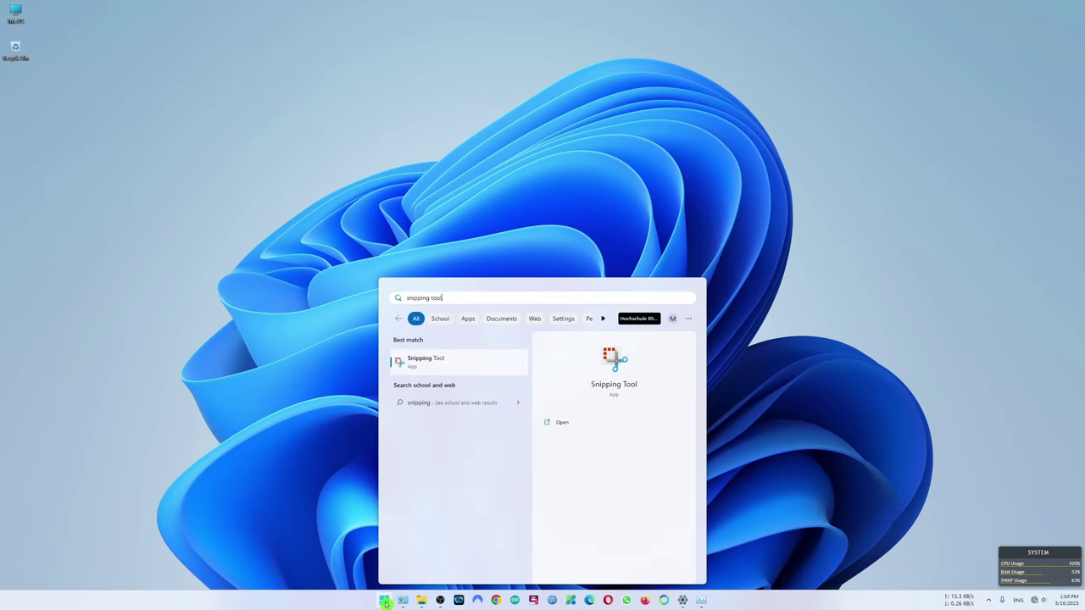
pyautogui.click(483, 360)
pyautogui.moveTo(223, 61); pyautogui.dragTo(469, 180)
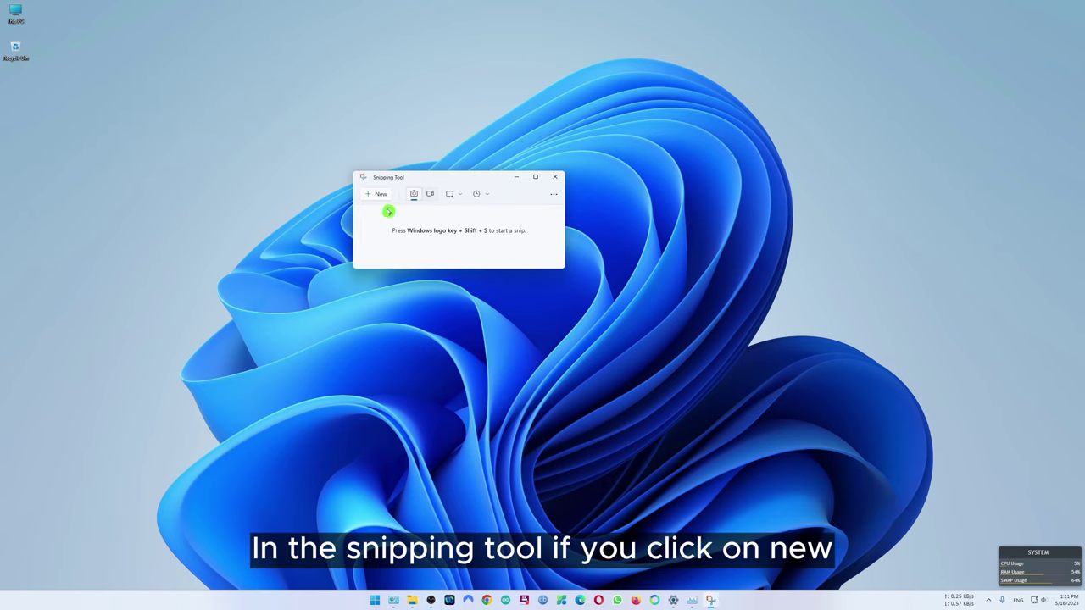
# Take full-screen snips, first via New and then via Win+Shift+S.
pyautogui.click(377, 193)
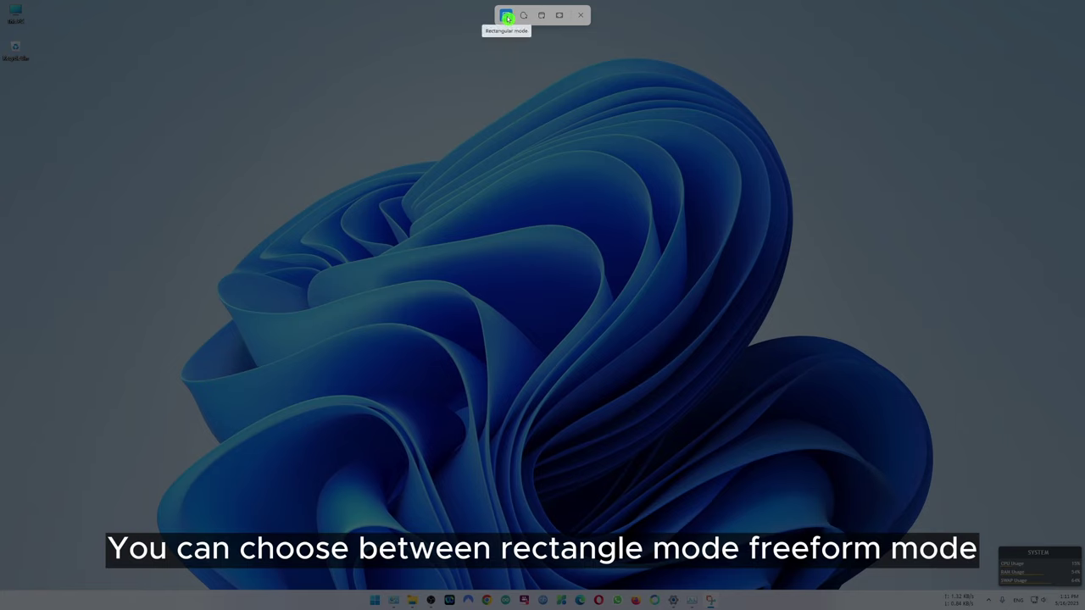
pyautogui.click(561, 17)
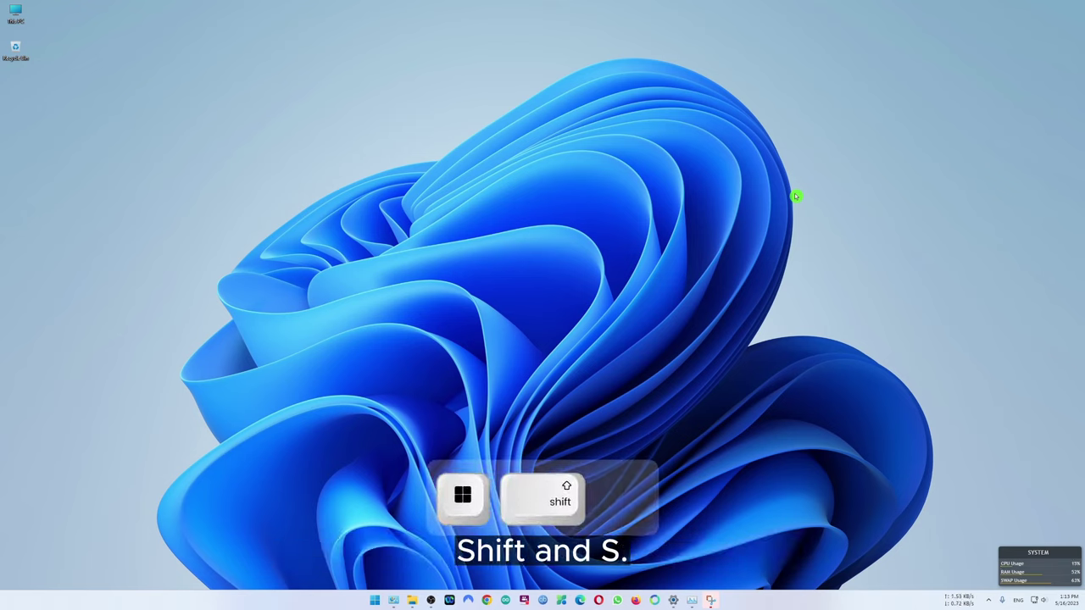
pyautogui.press('super+shift+s')
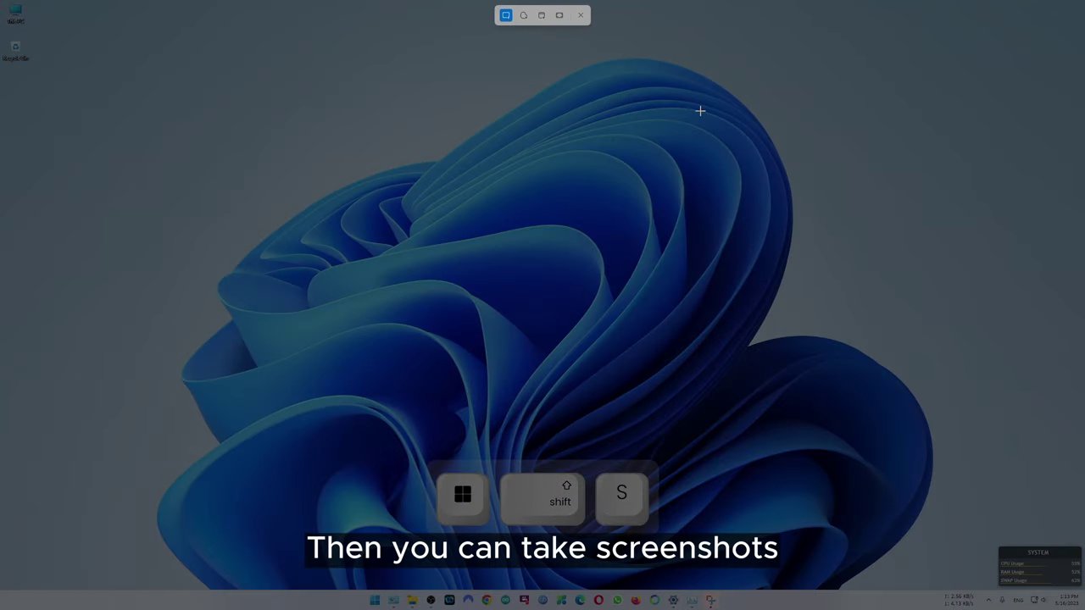
pyautogui.click(562, 17)
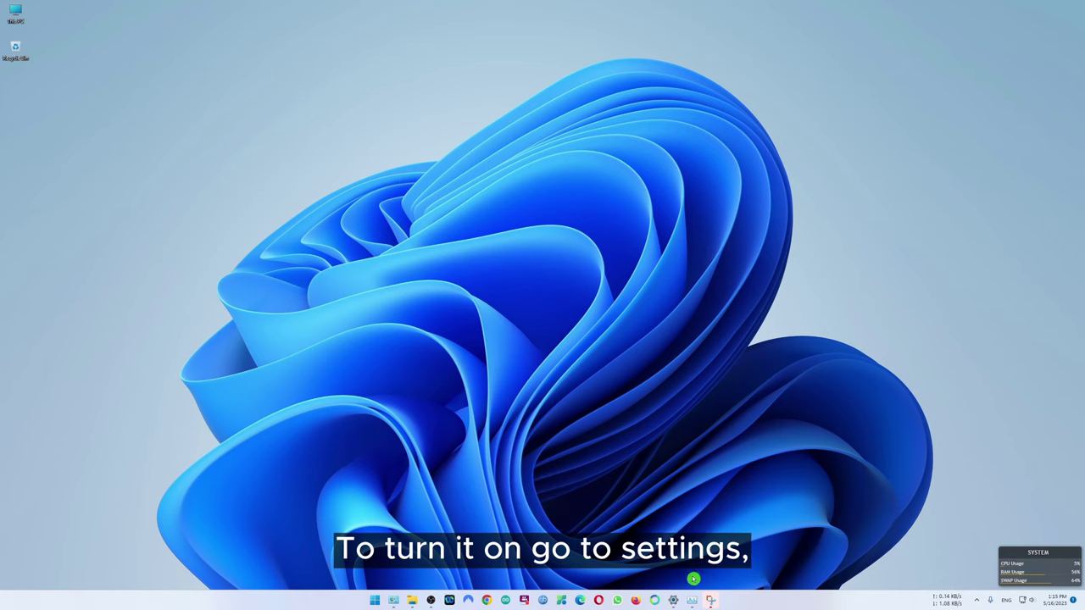
# Enable 'Use the Print screen button to open screen snipping' in Accessibility > Keyboard, then test PrtScn.
pyautogui.click(674, 599)
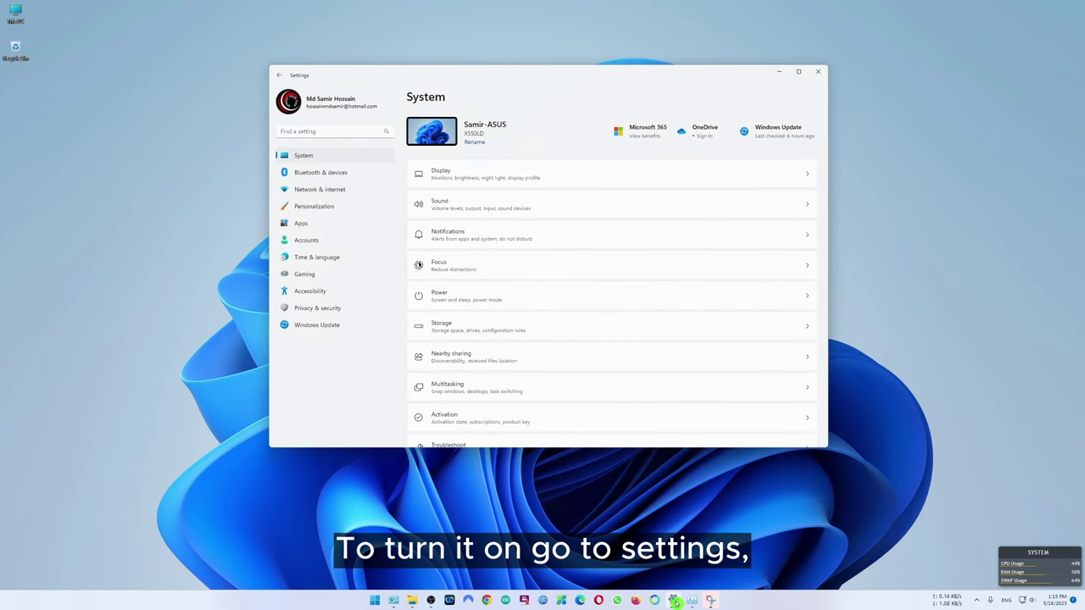
pyautogui.click(356, 289)
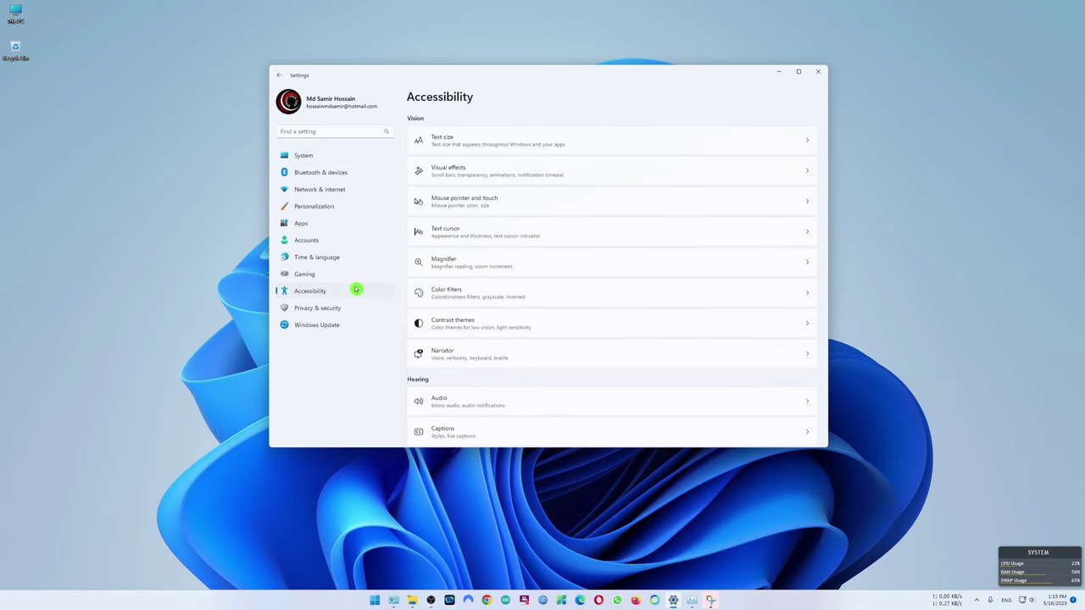
pyautogui.scroll(-4, 576, 305)
pyautogui.click(542, 351)
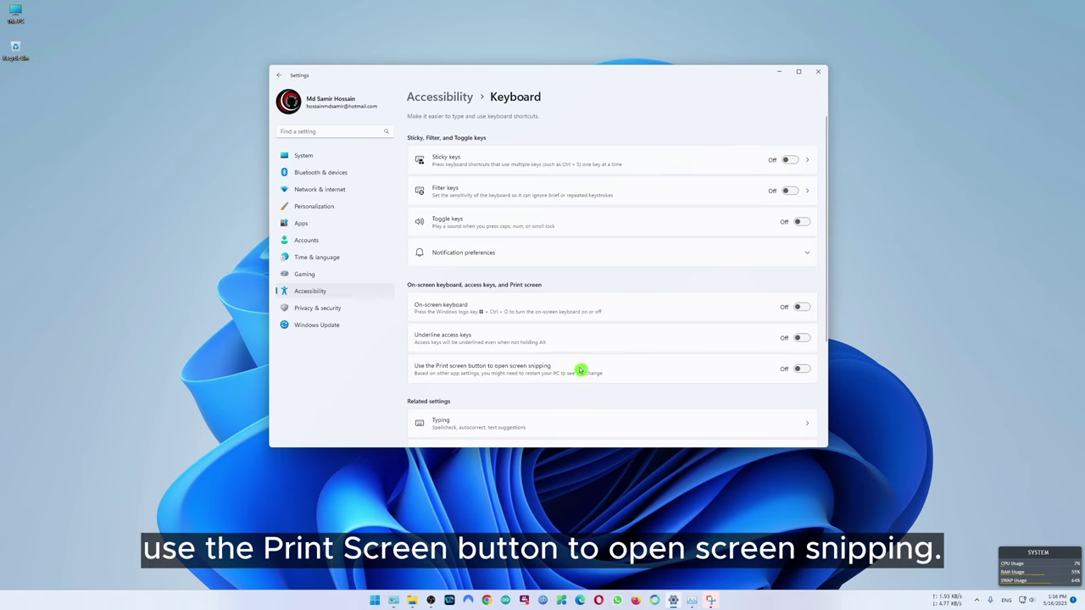
pyautogui.click(801, 369)
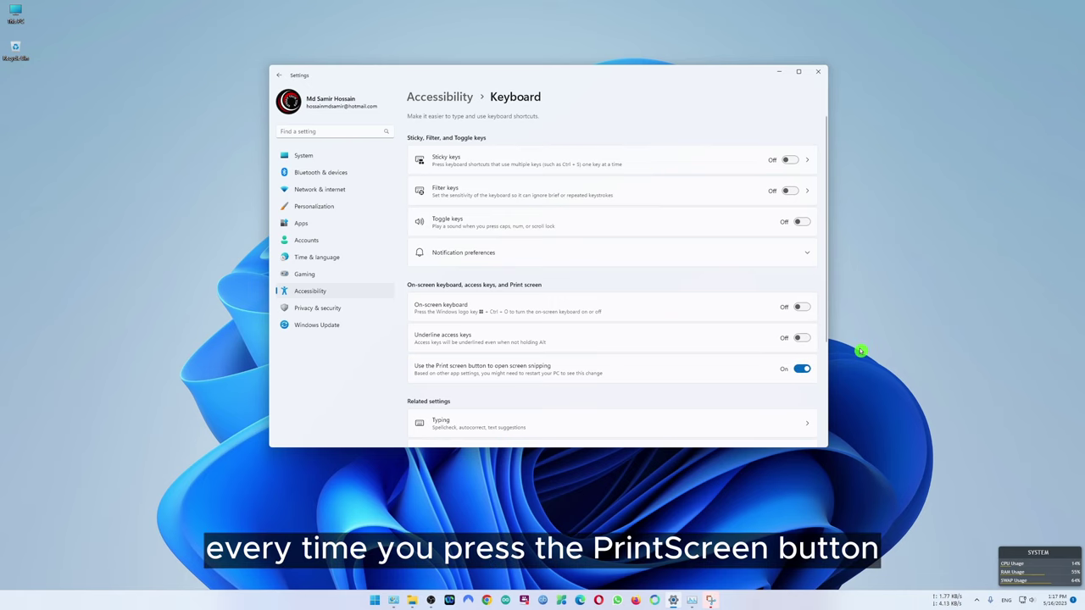
pyautogui.press('Print')
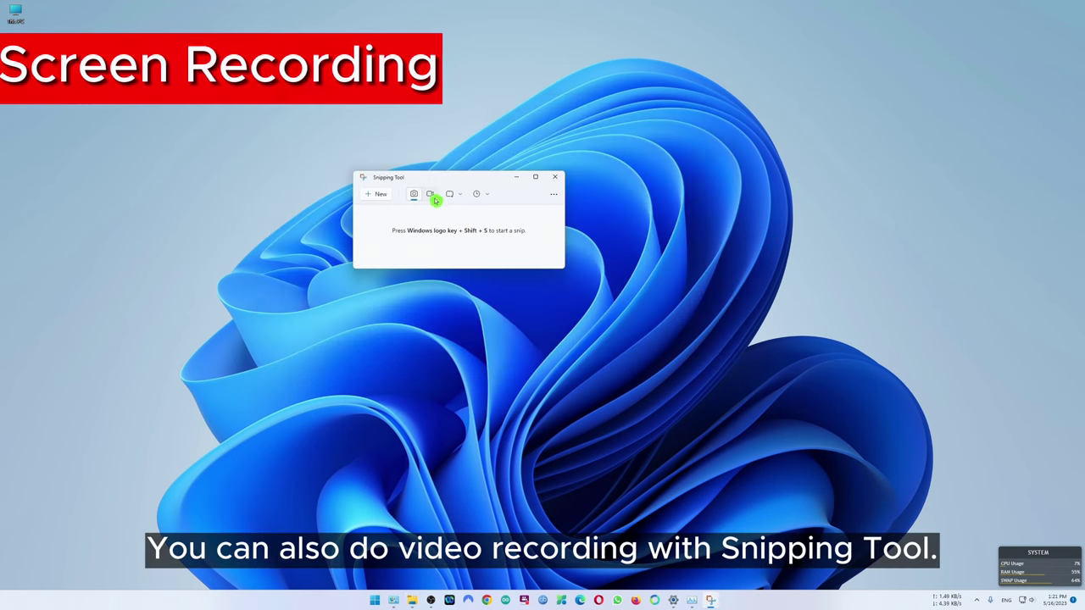
# Record the screen in Snipping Tool's video mode, then bring up Google Chrome.
pyautogui.click(431, 195)
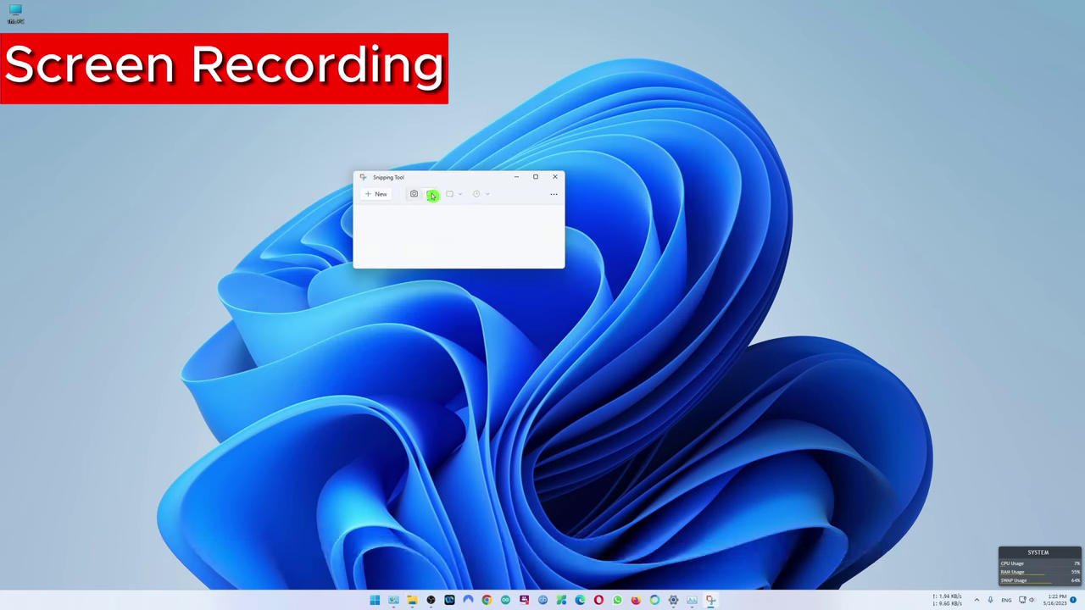
pyautogui.click(376, 195)
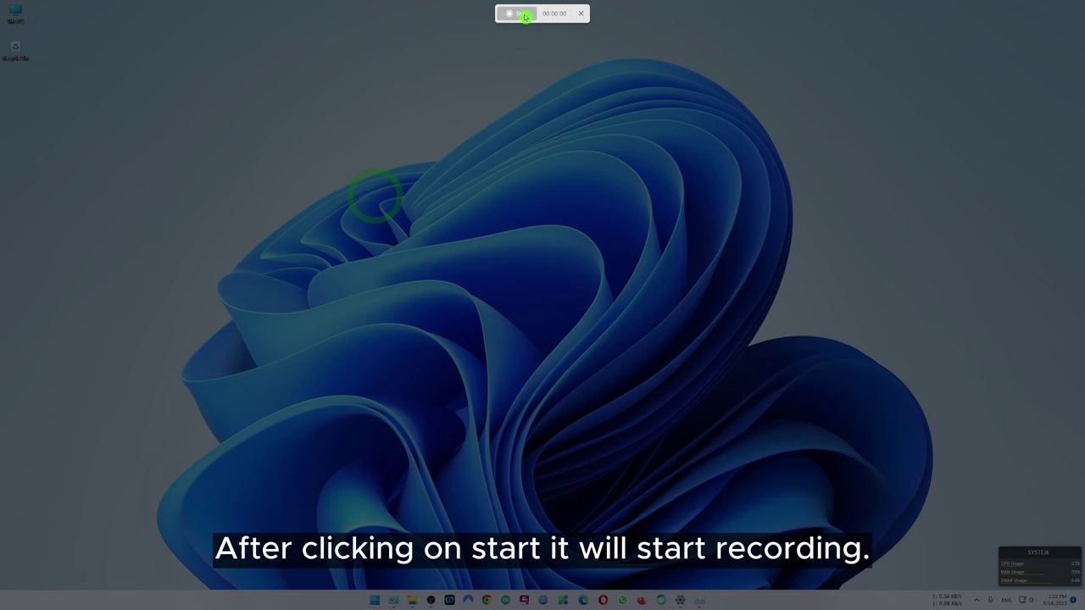
pyautogui.click(526, 16)
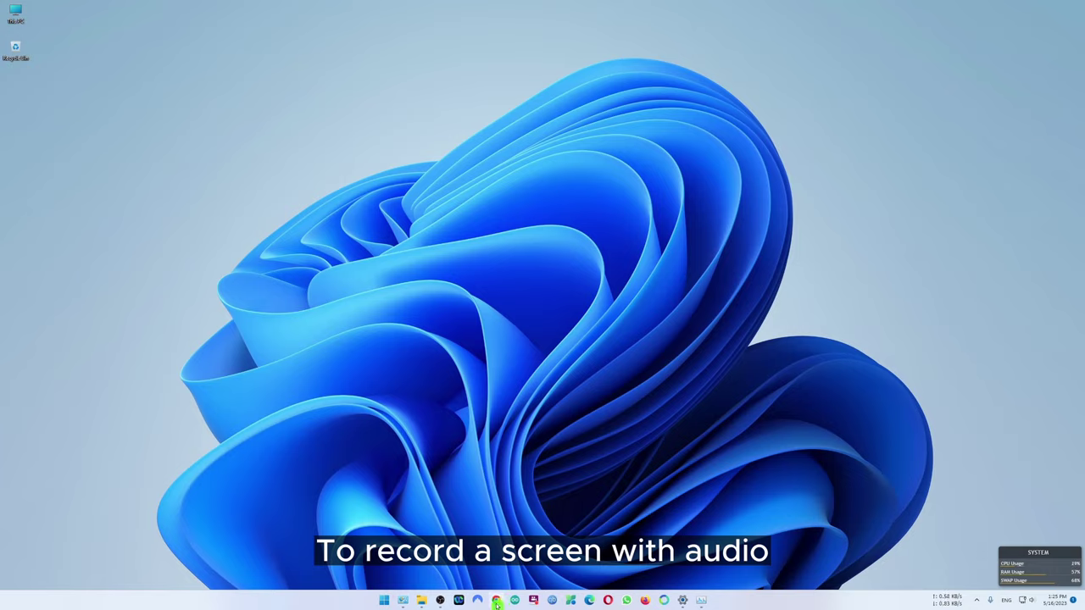
pyautogui.click(498, 601)
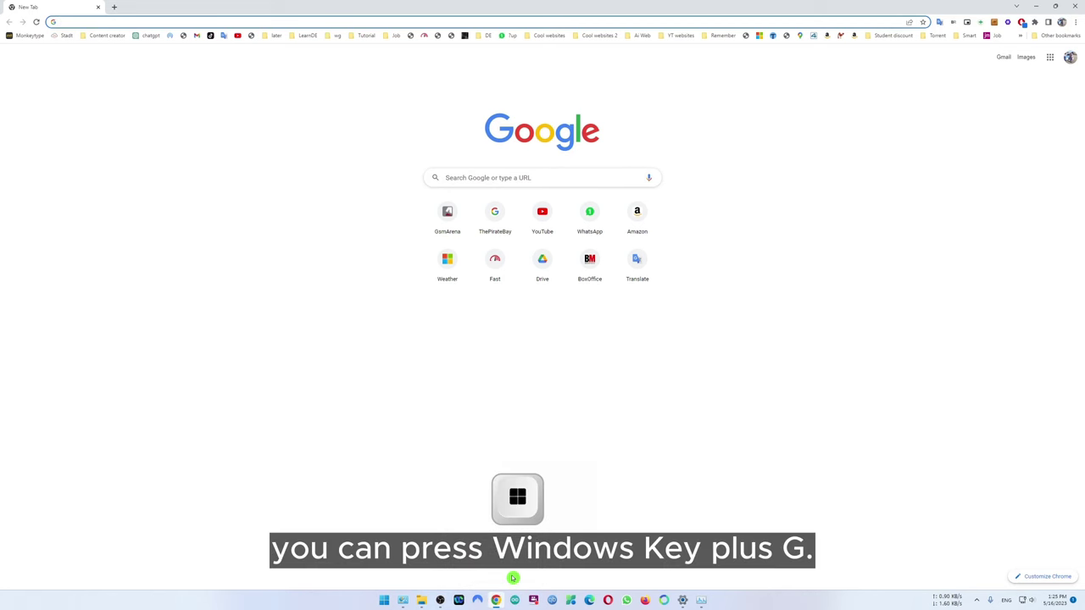
# Record a clip with Xbox Game Bar and Win+Alt+R, stop it, and view the captures gallery.
pyautogui.press('super+g')
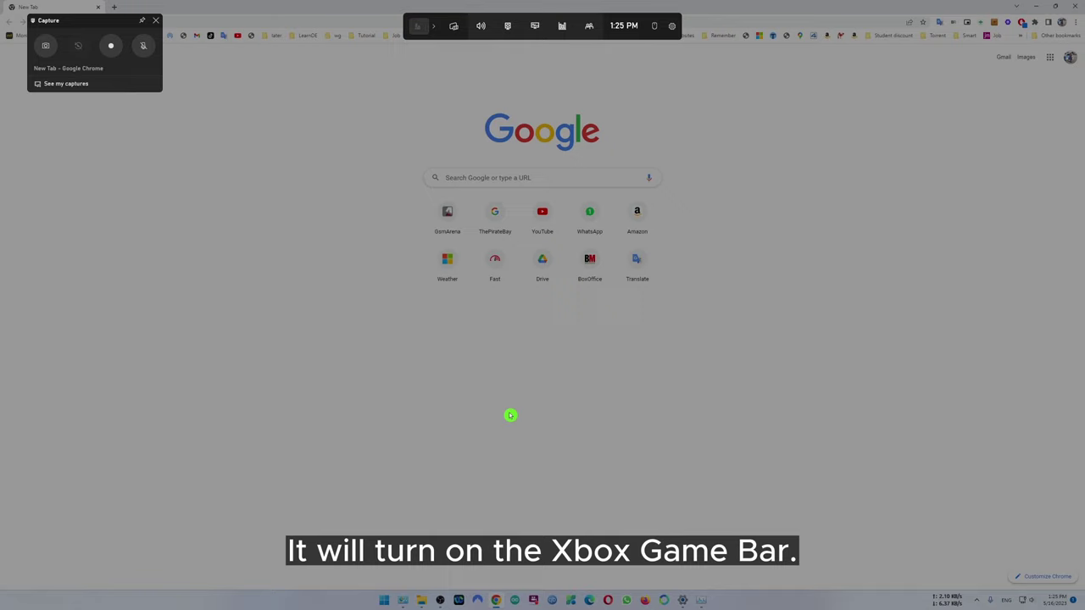
pyautogui.click(117, 48)
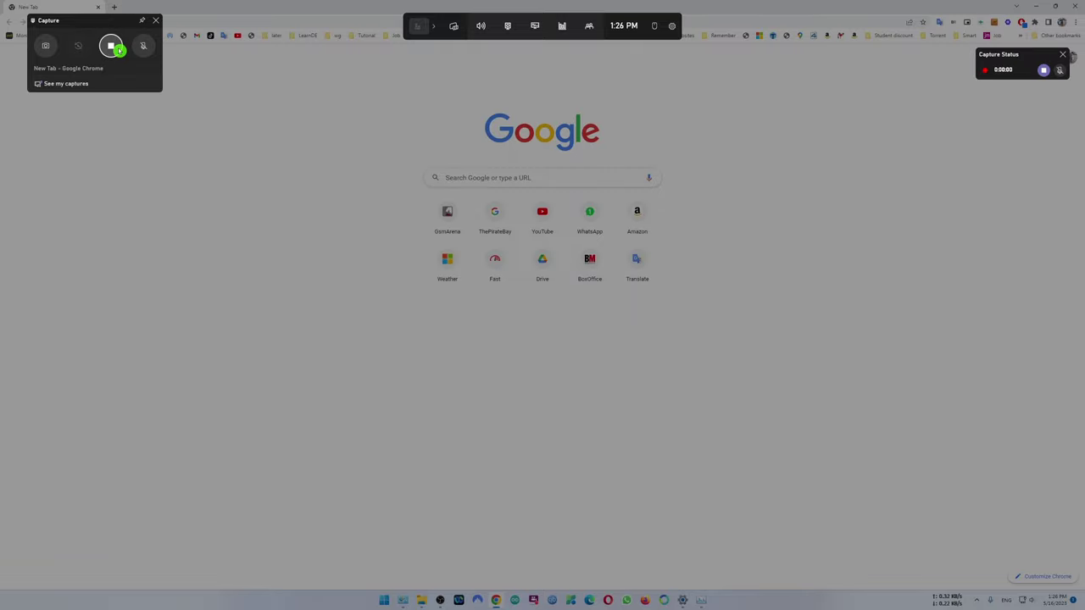
pyautogui.click(789, 319)
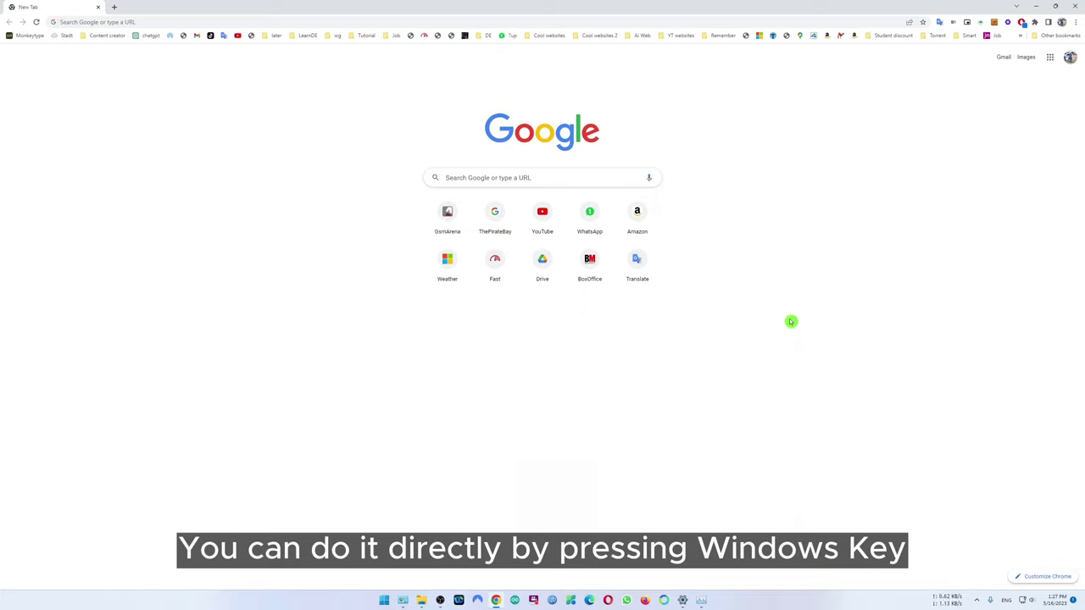
pyautogui.press('super+alt+r')
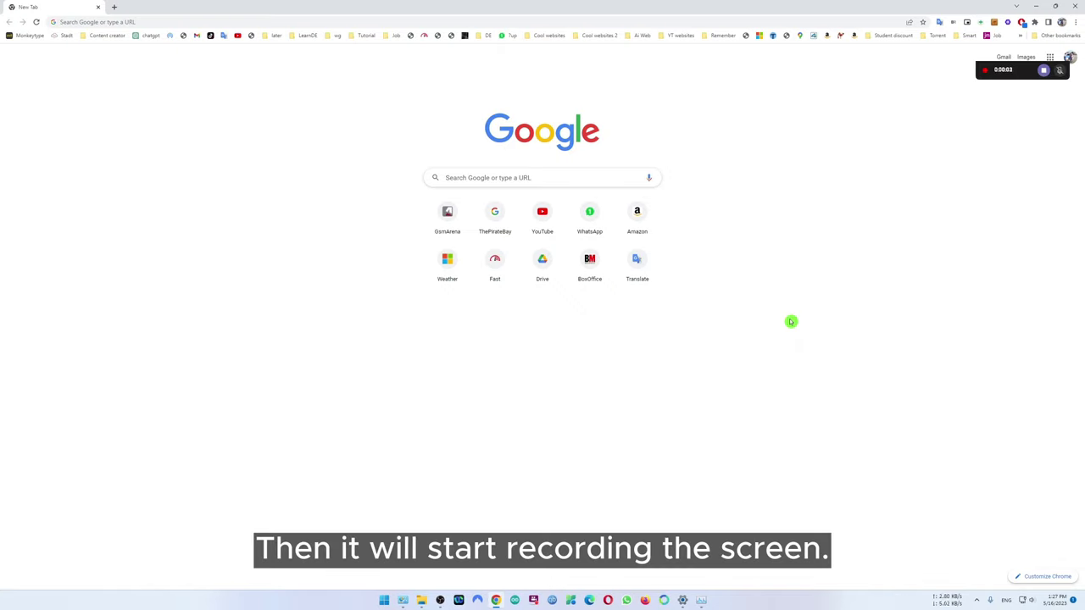
pyautogui.click(1043, 69)
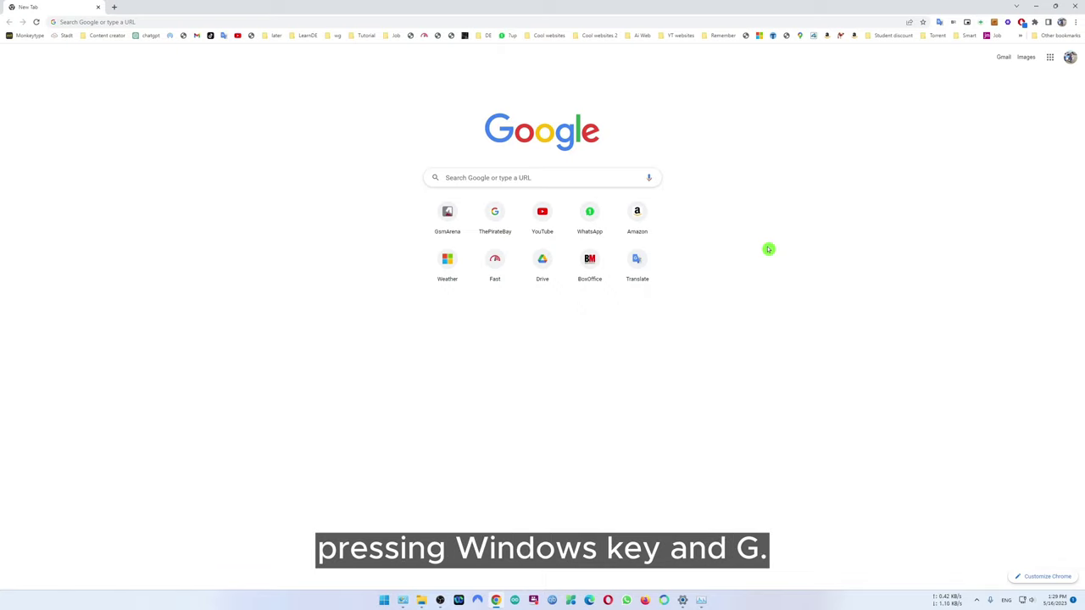
pyautogui.press('super+g')
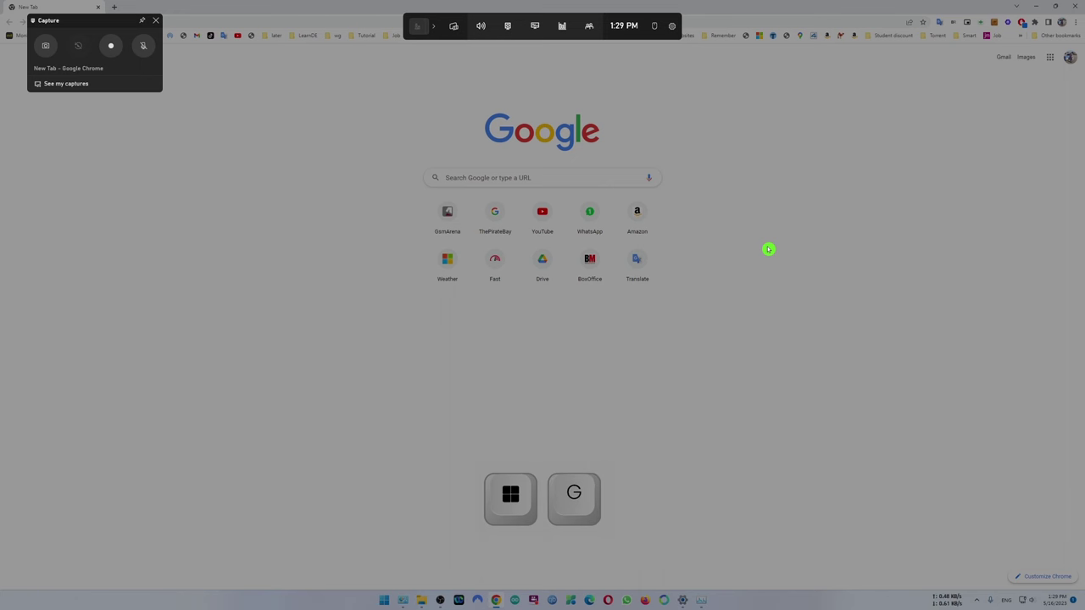
pyautogui.click(93, 86)
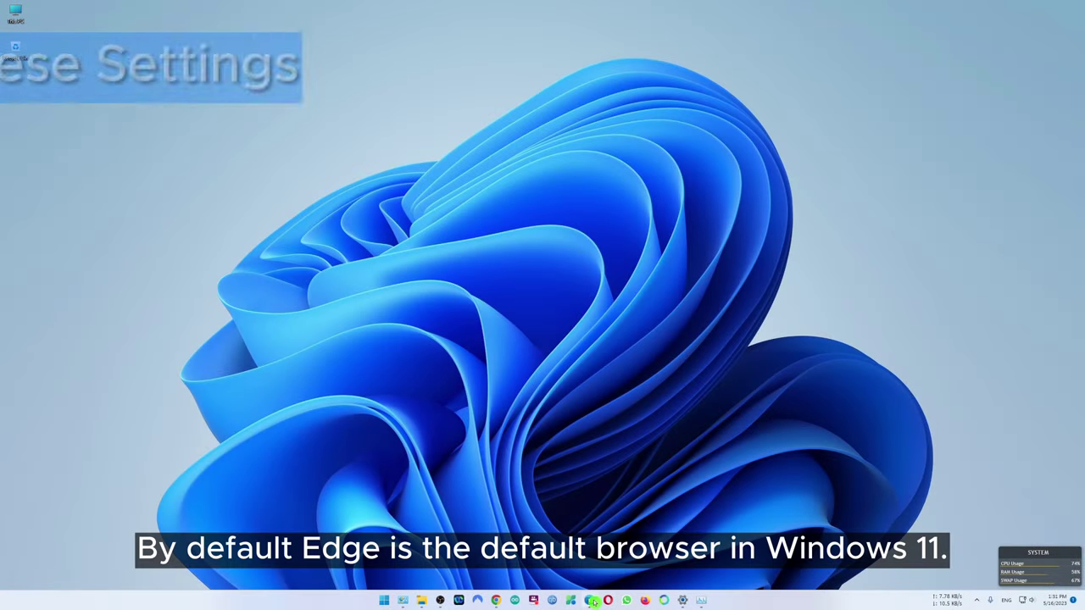
# Open and minimize Edge, then go to Settings > Apps > Default apps.
pyautogui.click(591, 600)
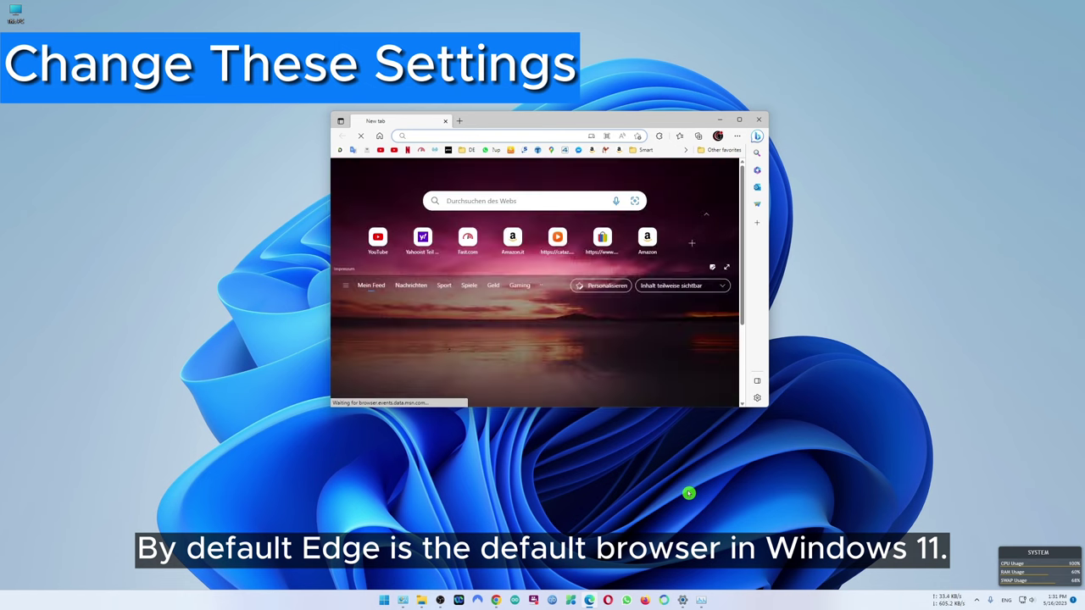
pyautogui.click(590, 600)
pyautogui.click(682, 600)
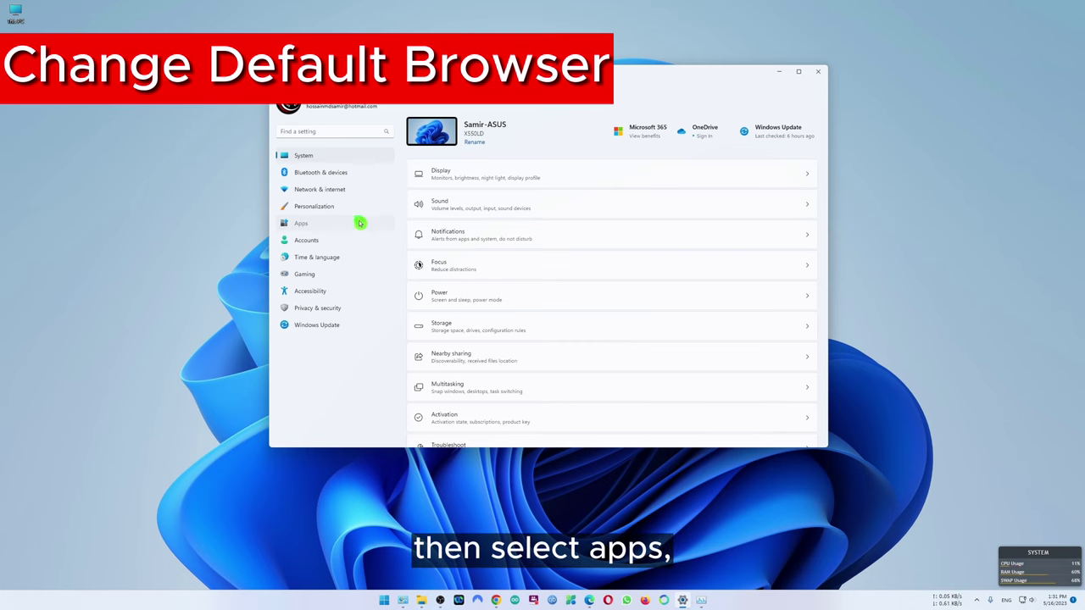
pyautogui.click(360, 223)
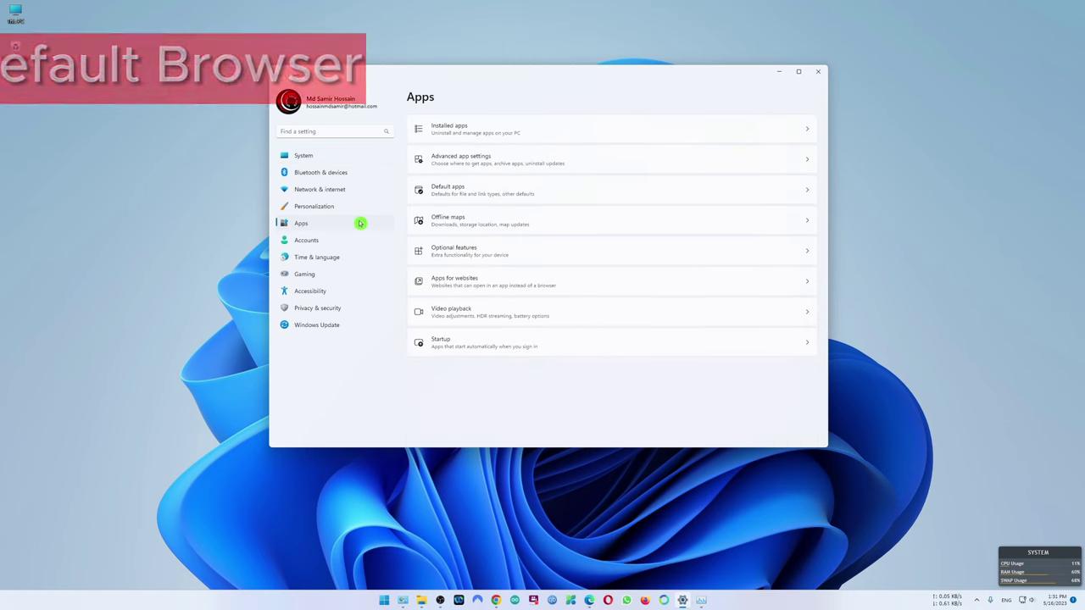
pyautogui.click(542, 190)
# Make Firefox the default app for .htm files on Firefox's default apps page.
pyautogui.scroll(-5, 608, 250)
pyautogui.scroll(-3, 607, 252)
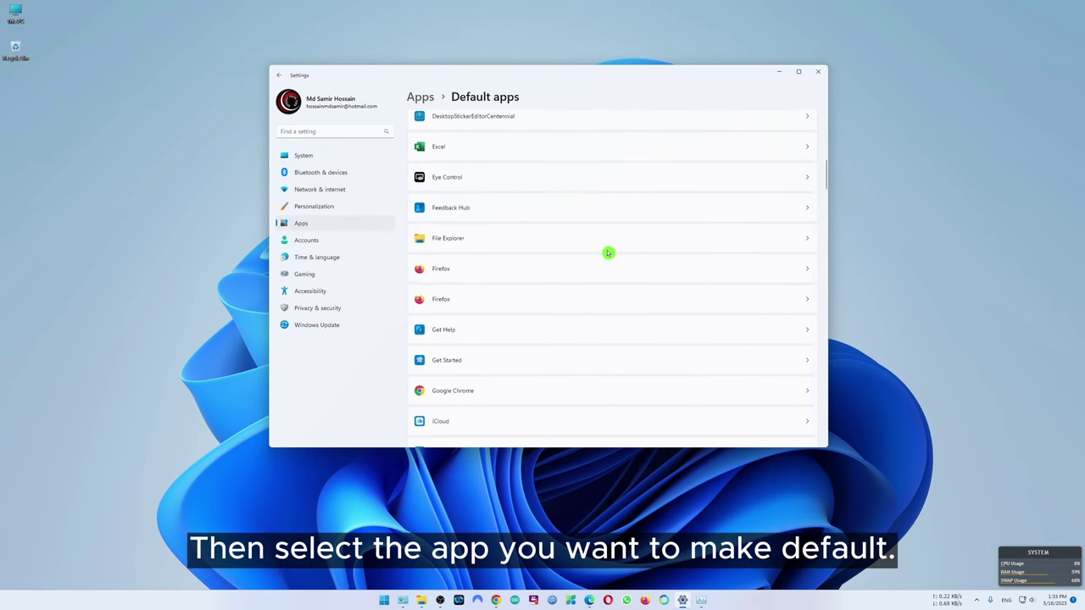
pyautogui.click(543, 268)
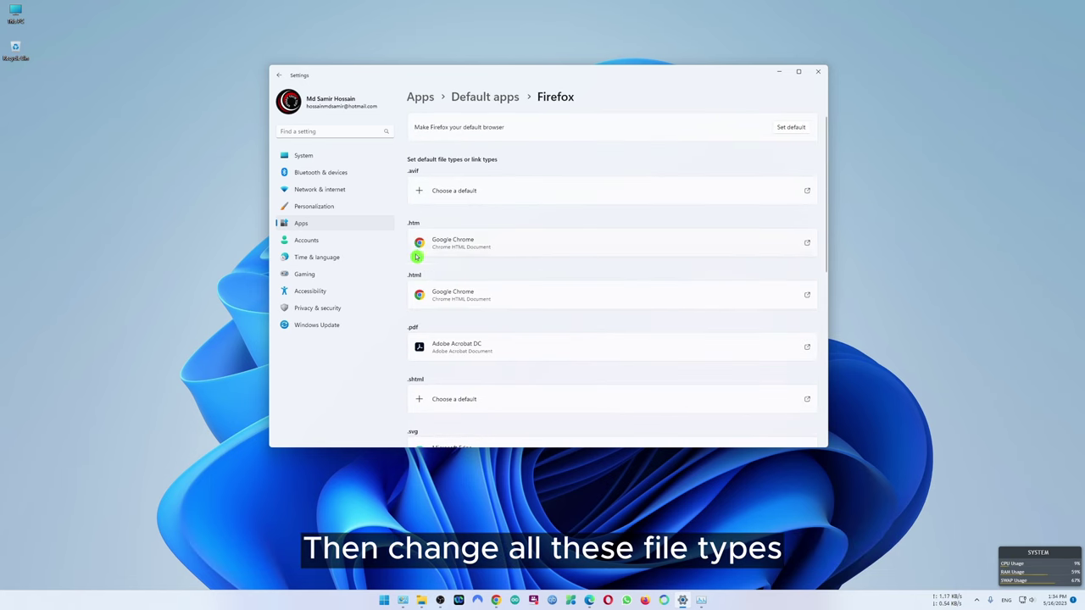
pyautogui.click(512, 245)
pyautogui.click(513, 310)
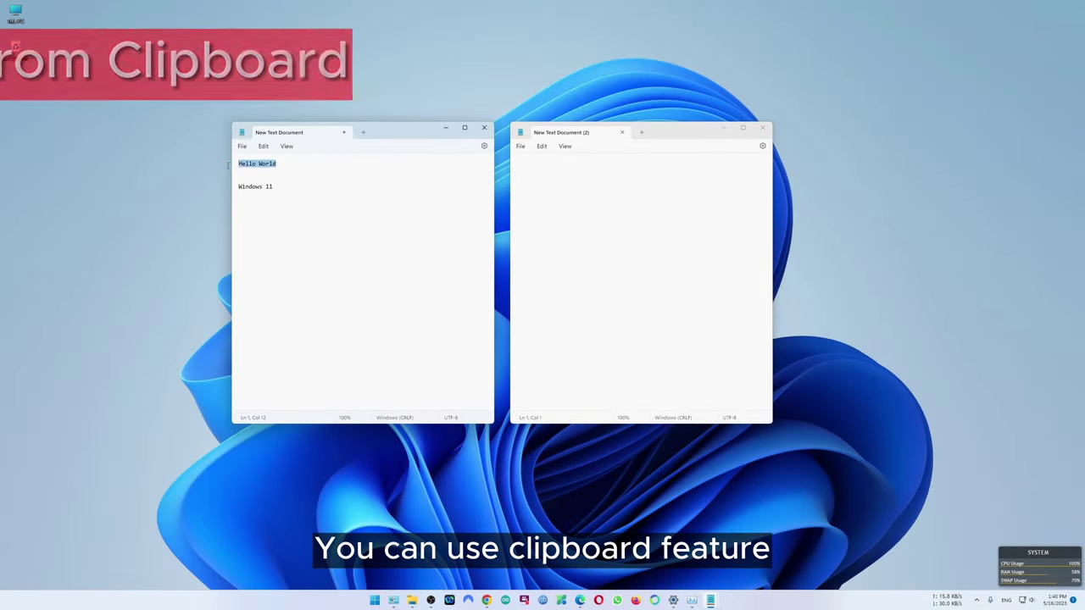
# Copy 'Hello World' and 'Windows 11', then paste Hello World from Win+V clipboard history.
pyautogui.hotkey('ctrl', 'c')
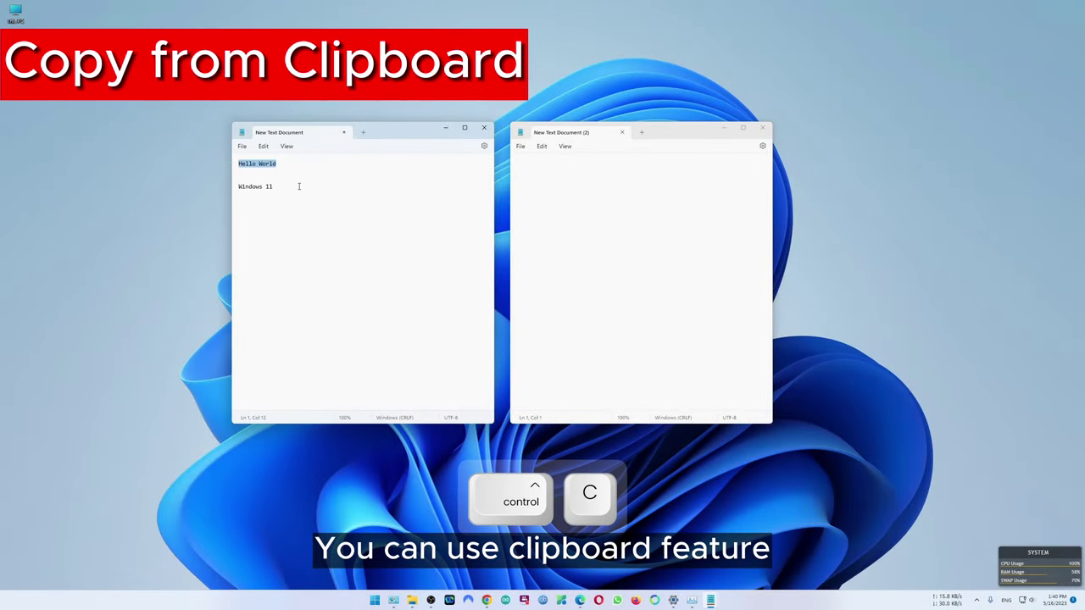
pyautogui.moveTo(238, 186); pyautogui.dragTo(273, 186)
pyautogui.hotkey('ctrl', 'c')
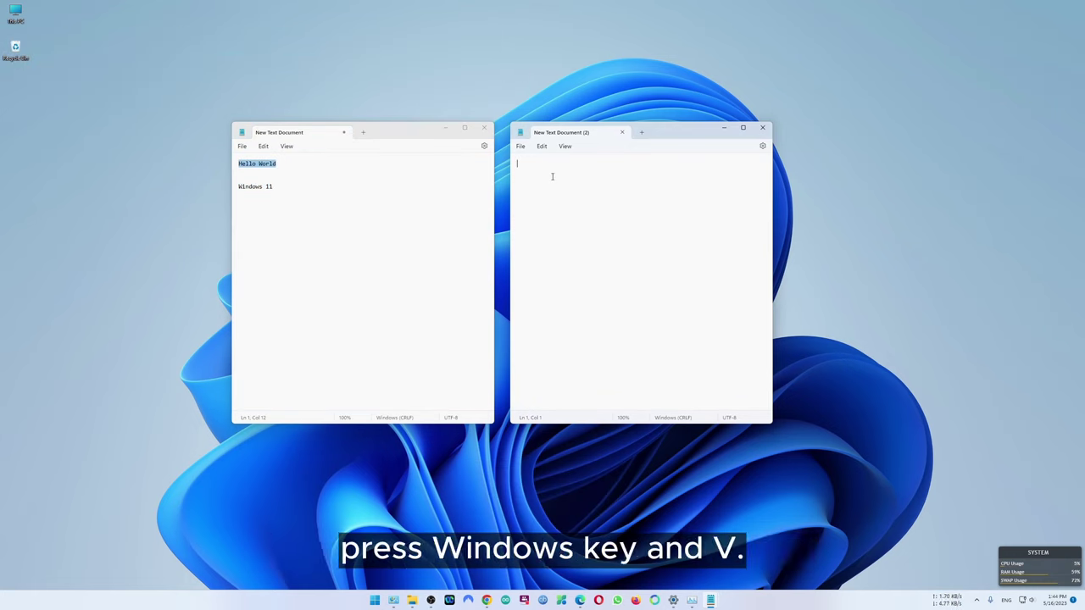
pyautogui.press('super+v')
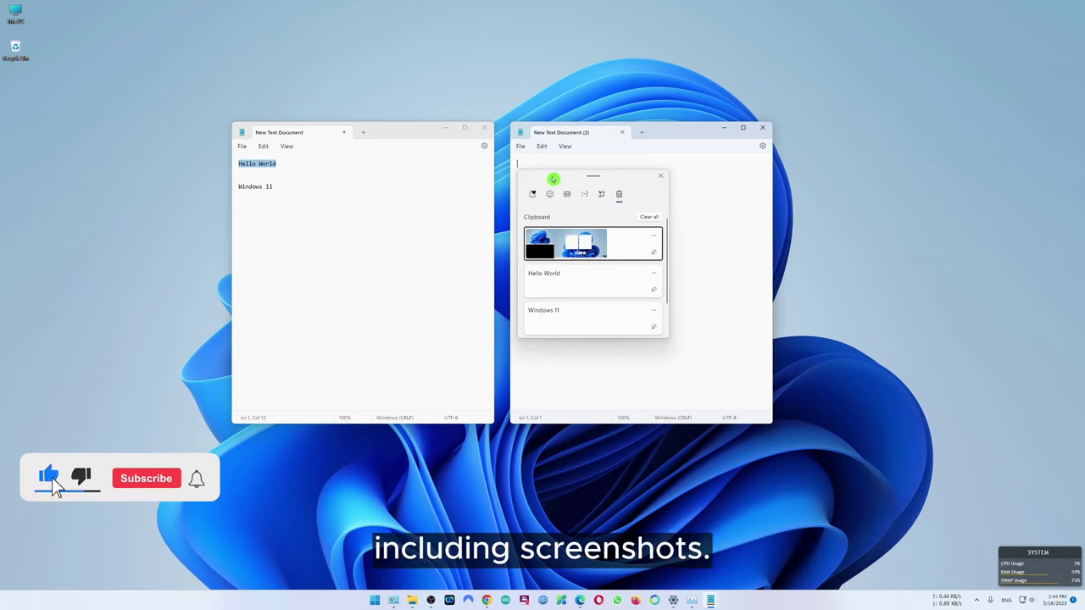
pyautogui.click(577, 274)
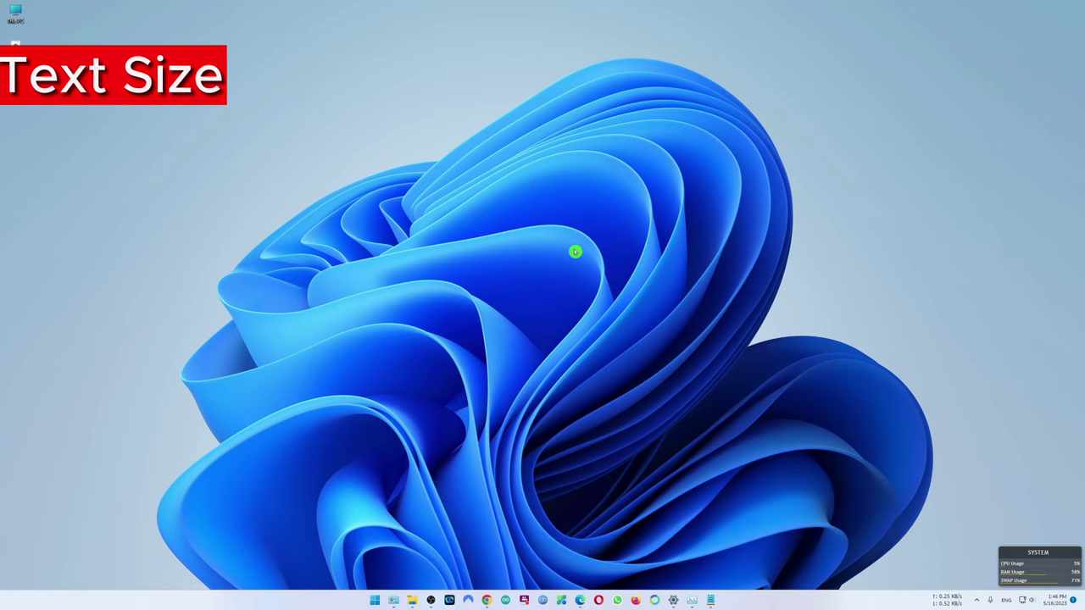
# Raise the system text size to 172% in Accessibility > Text size.
pyautogui.click(673, 600)
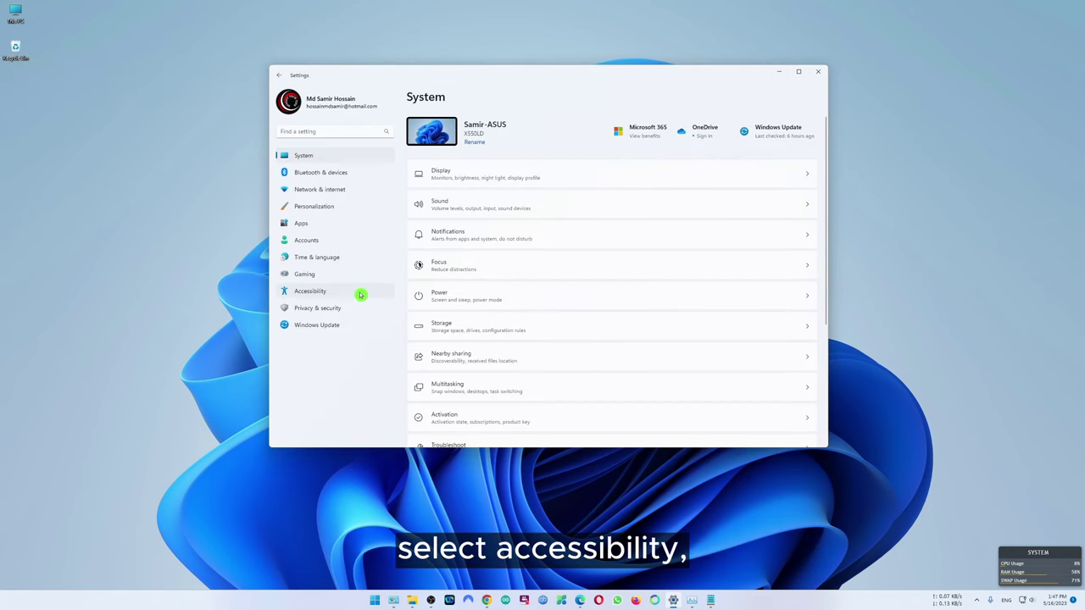
pyautogui.click(361, 294)
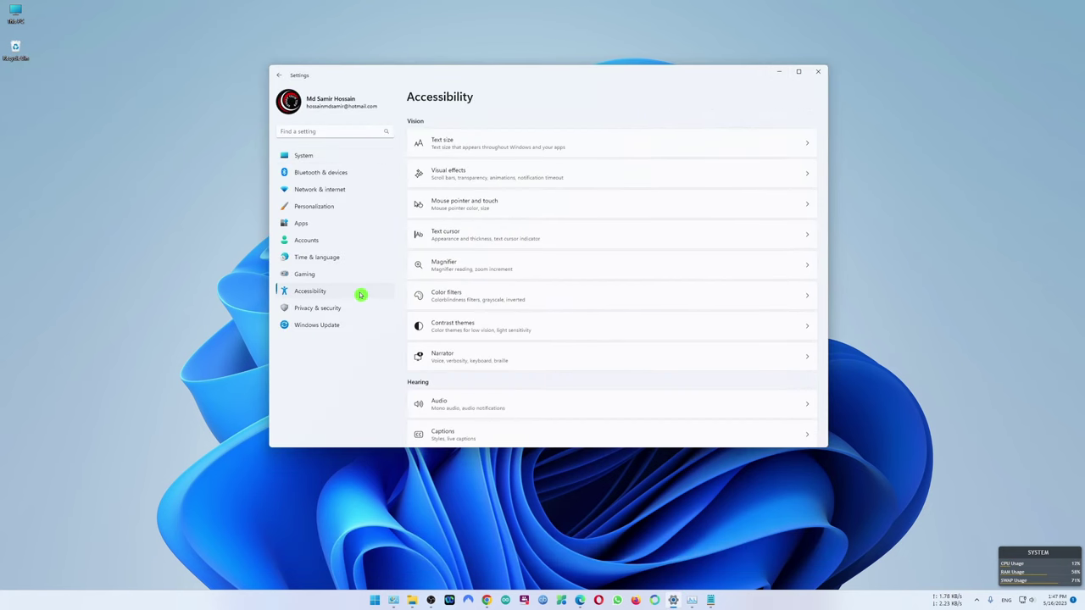
pyautogui.click(585, 138)
pyautogui.moveTo(642, 226); pyautogui.dragTo(712, 223)
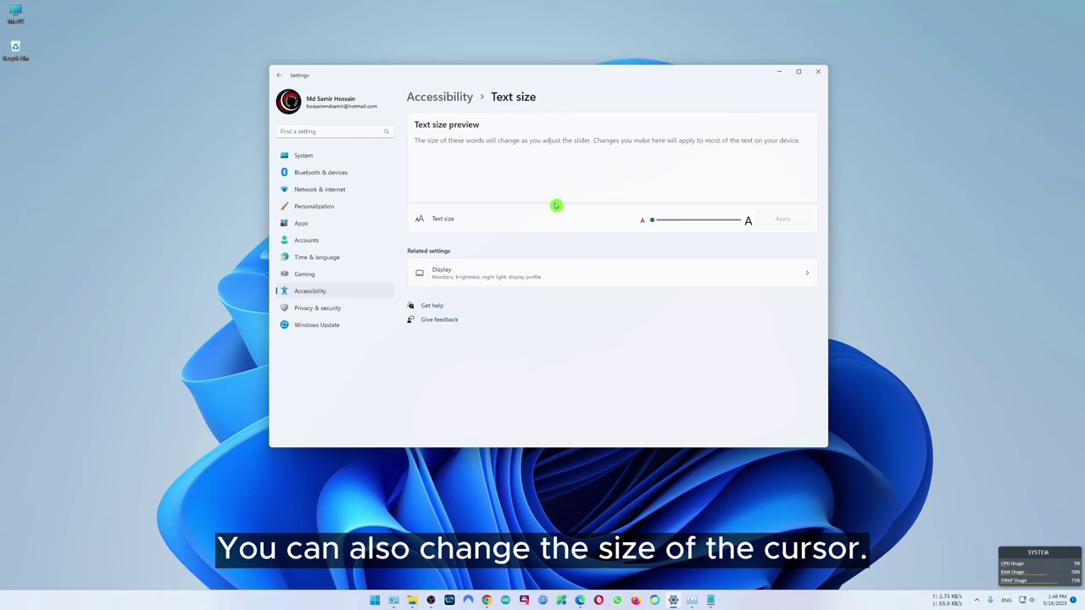
# Set the mouse pointer size to 4 under Accessibility > Mouse pointer and touch.
pyautogui.click(338, 296)
pyautogui.scroll(-5, 576, 296)
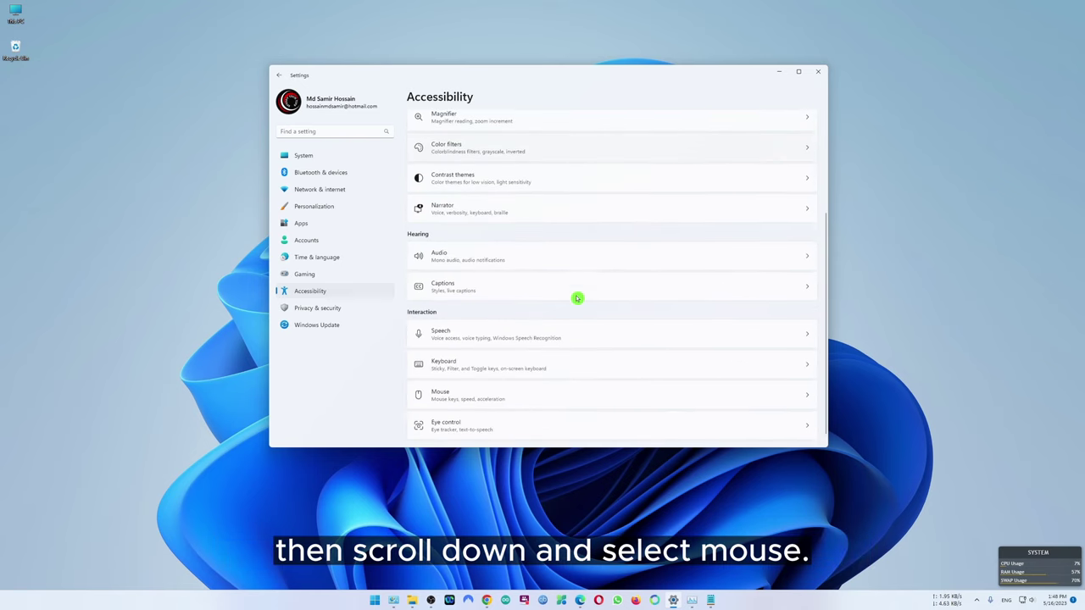
pyautogui.click(550, 386)
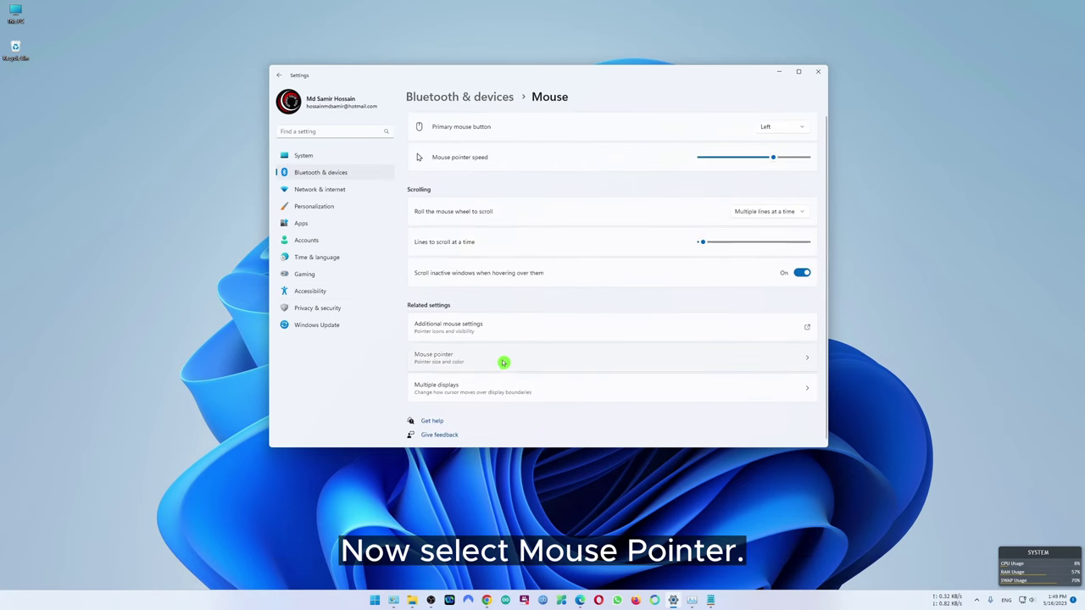
pyautogui.click(503, 363)
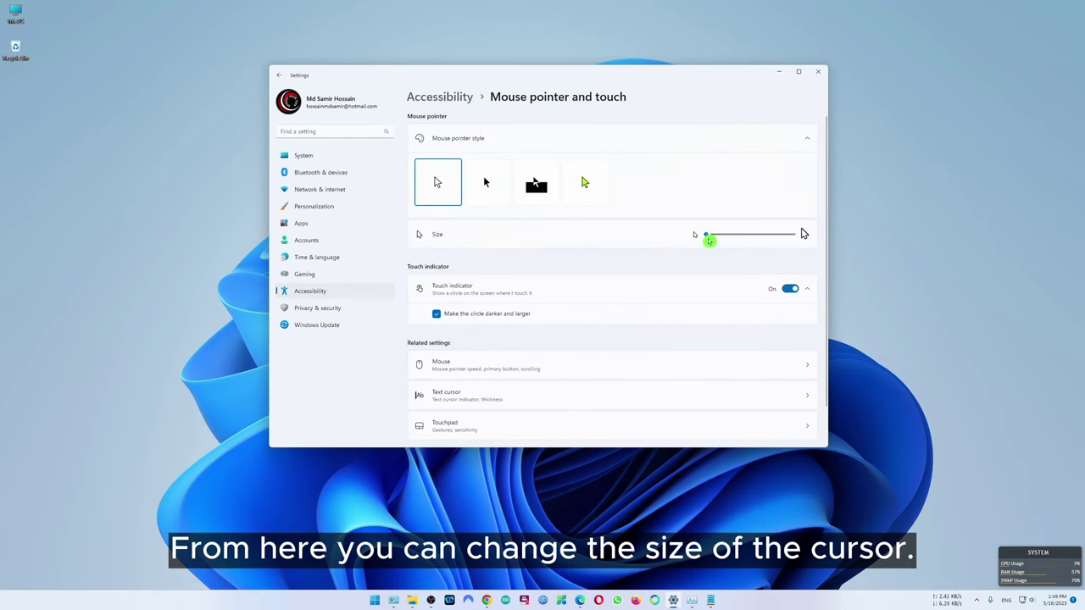
pyautogui.moveTo(742, 236); pyautogui.dragTo(805, 242)
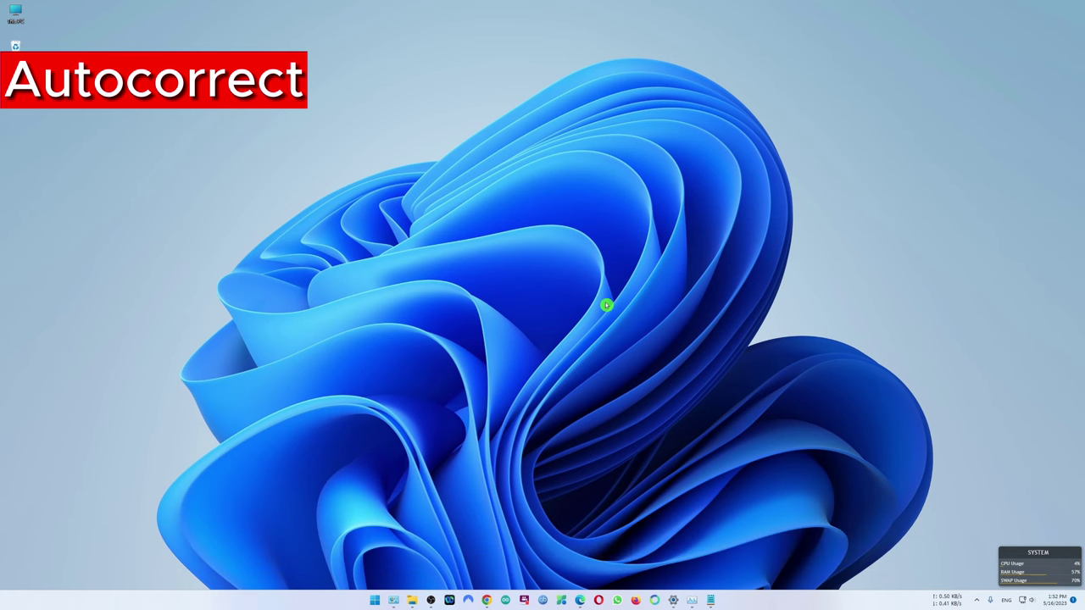
# Switch Autocorrect misspelled words on under Time & language > Typing.
pyautogui.click(674, 599)
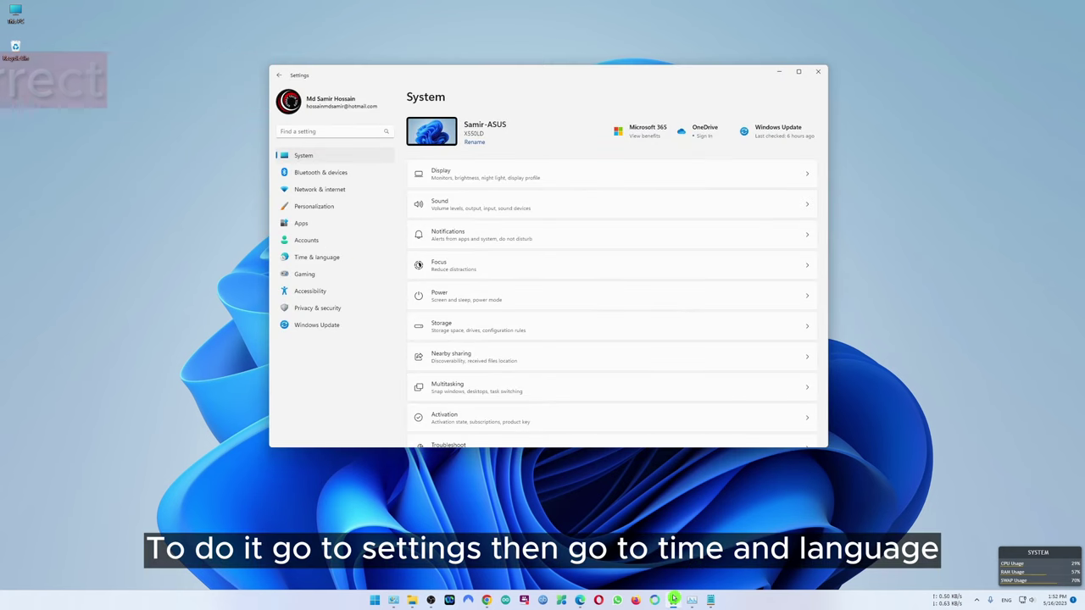
pyautogui.click(371, 259)
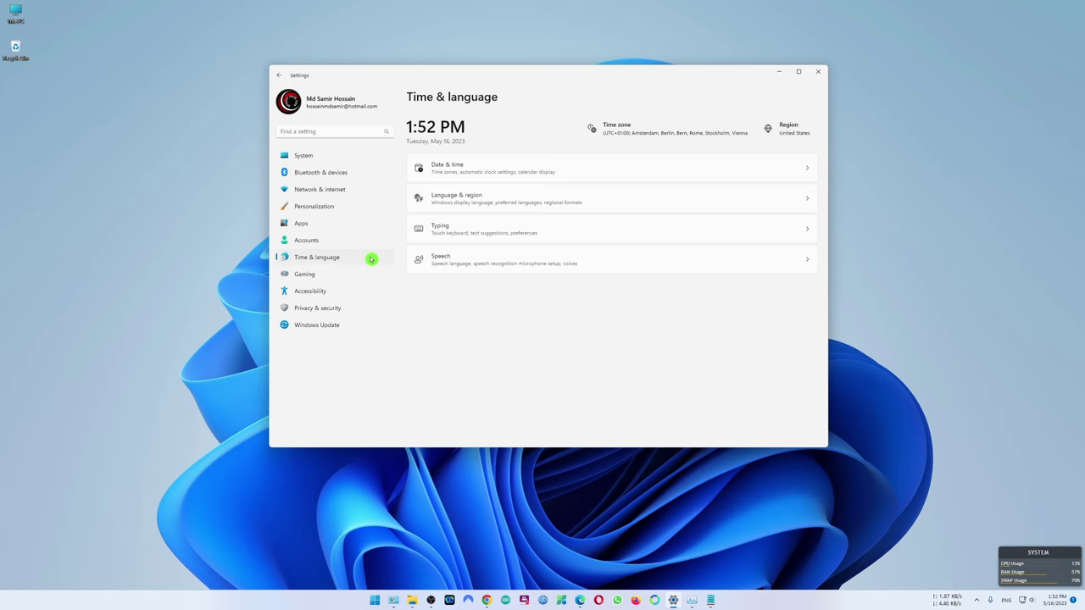
pyautogui.click(531, 224)
pyautogui.click(521, 225)
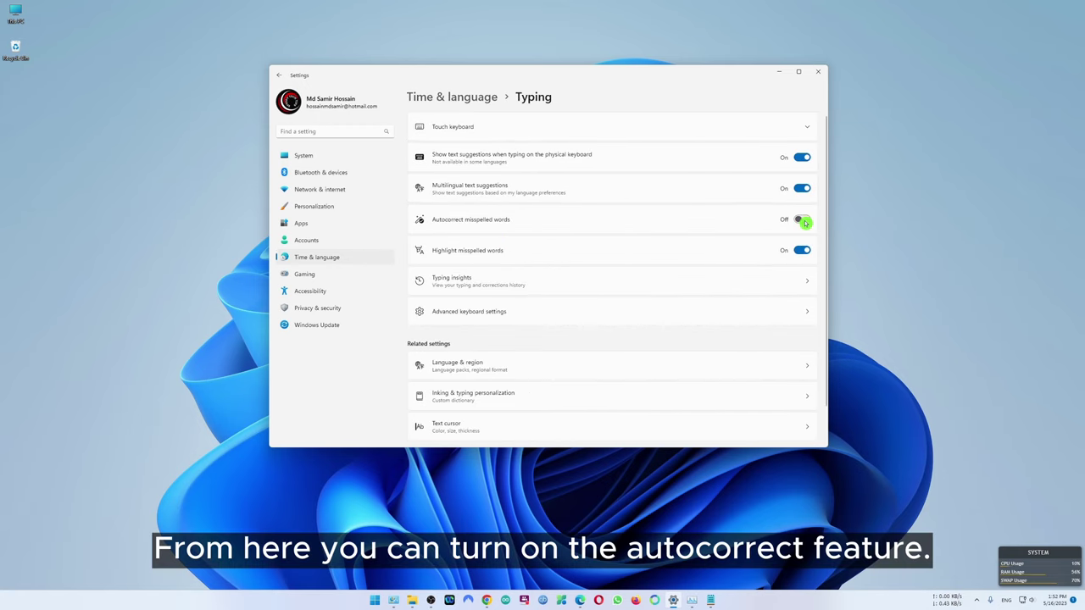
pyautogui.click(802, 221)
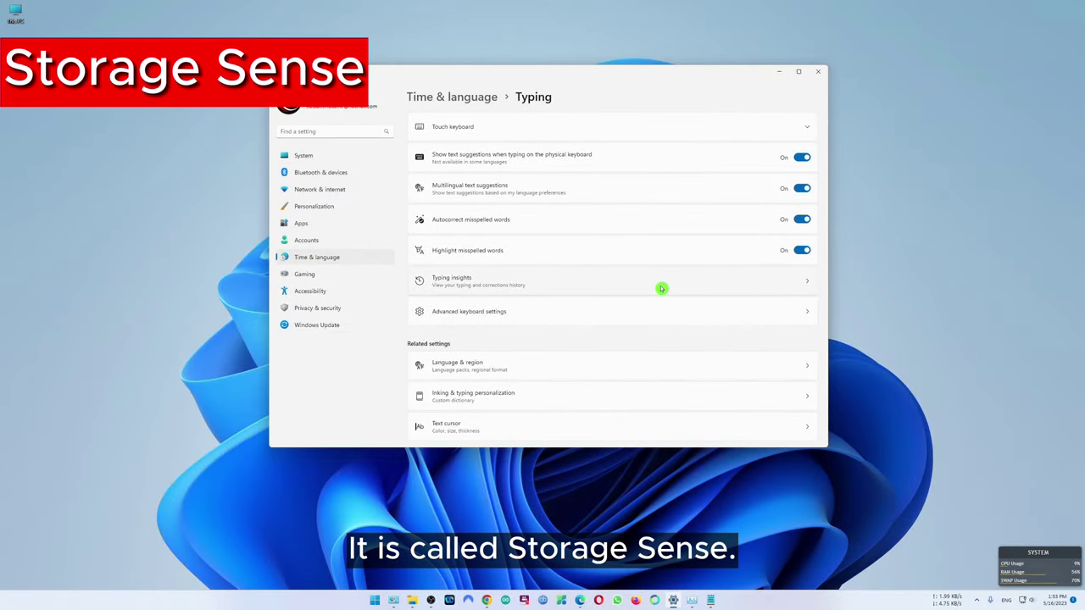
# Switch Storage Sense on under System > Storage.
pyautogui.click(351, 155)
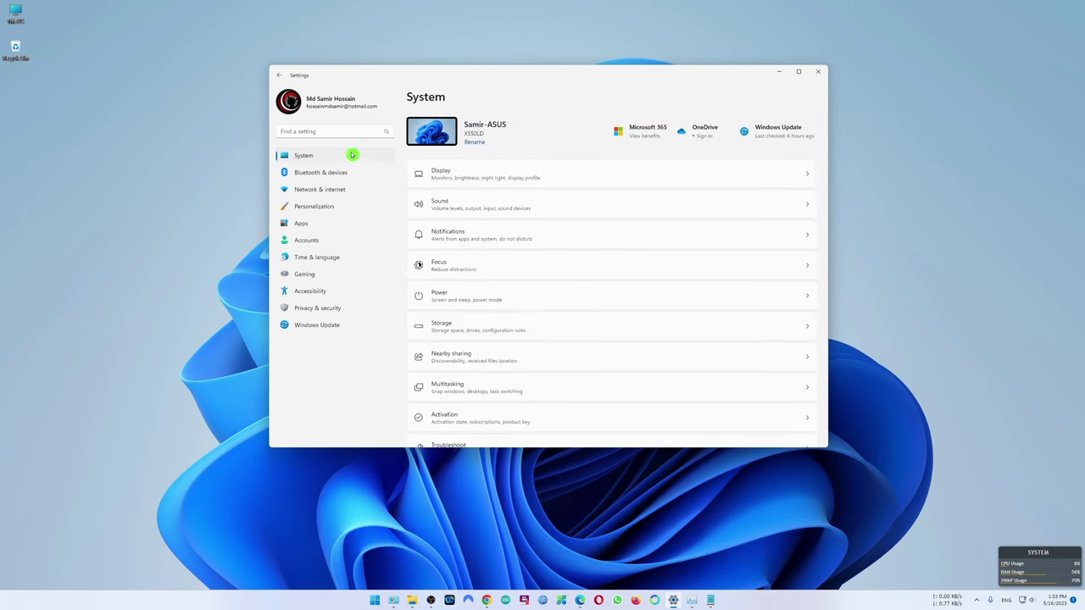
pyautogui.click(554, 324)
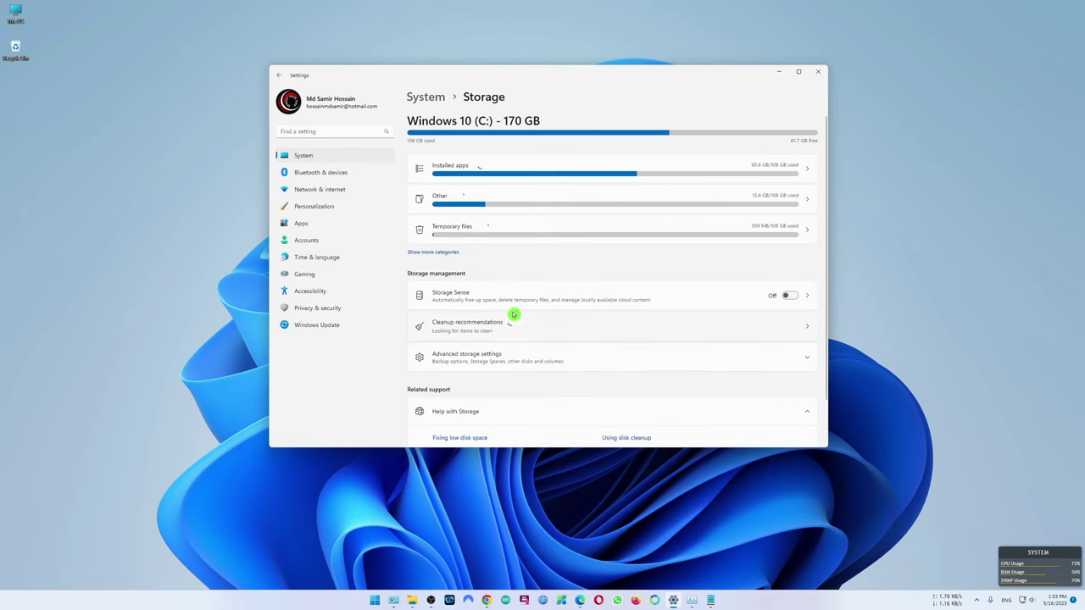
pyautogui.click(790, 296)
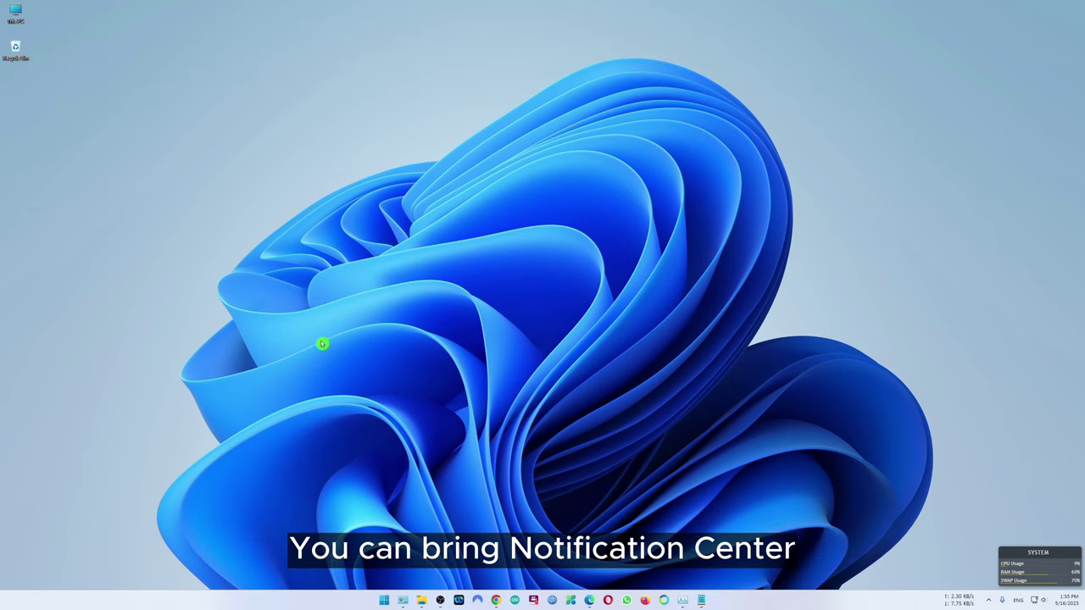
pyautogui.press('super+n')
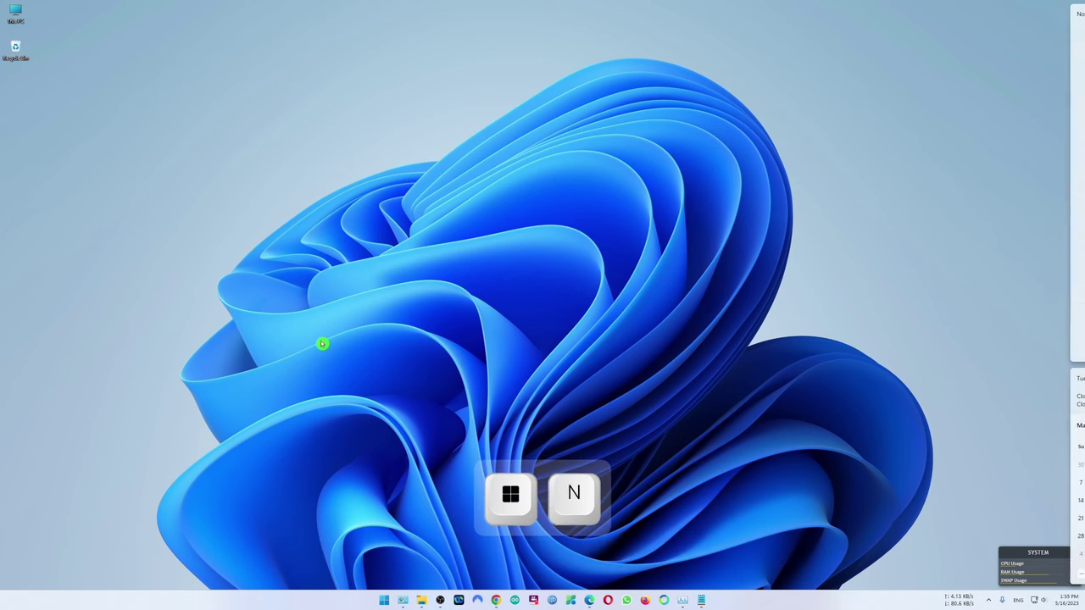
pyautogui.press('super+w')
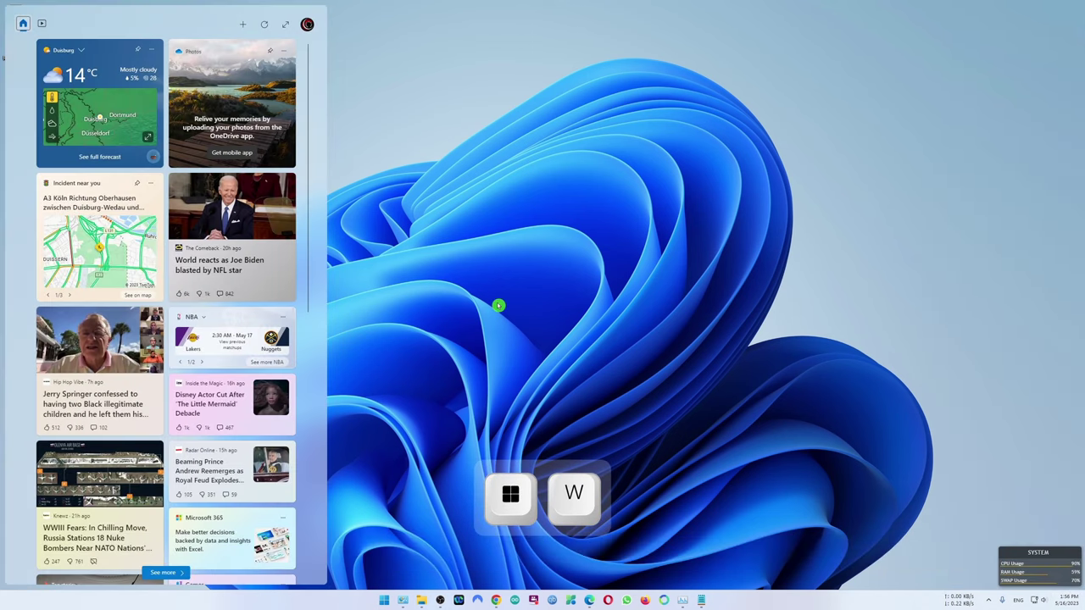
pyautogui.press('super+c')
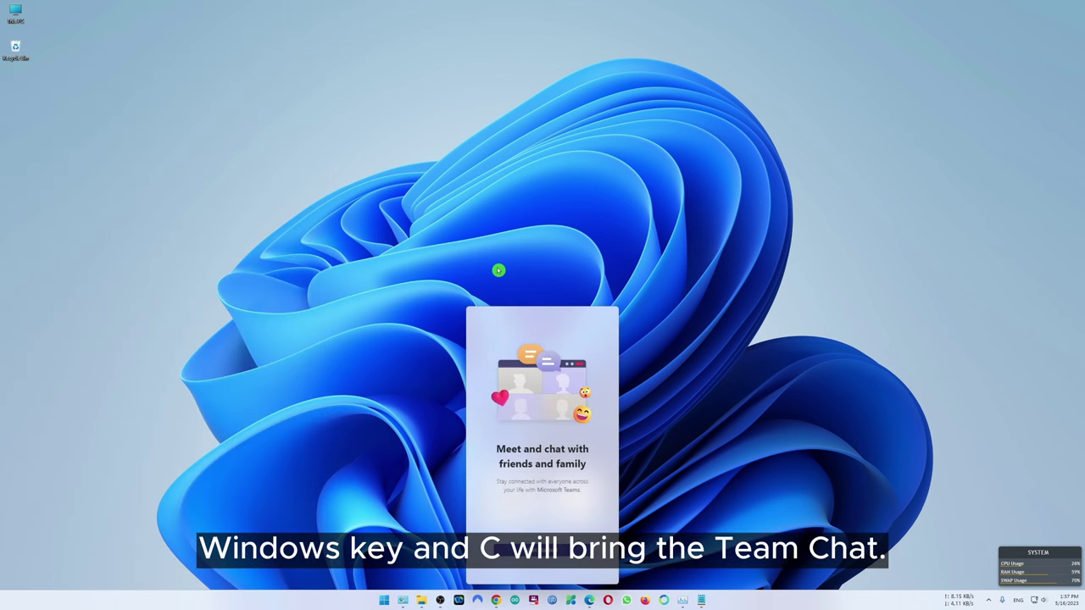
pyautogui.press('super+c')
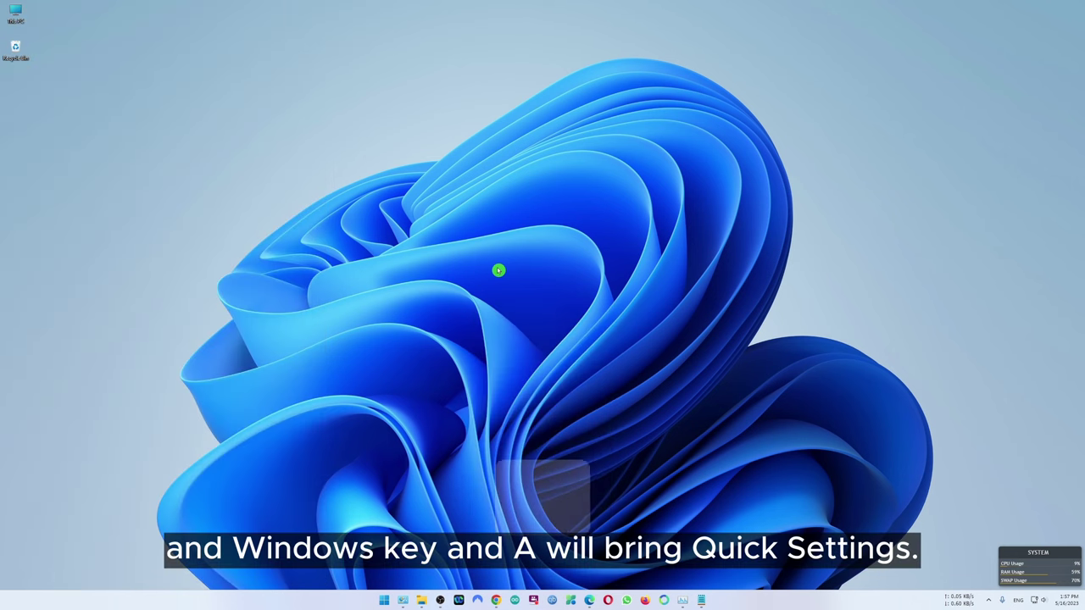
pyautogui.press('super+a')
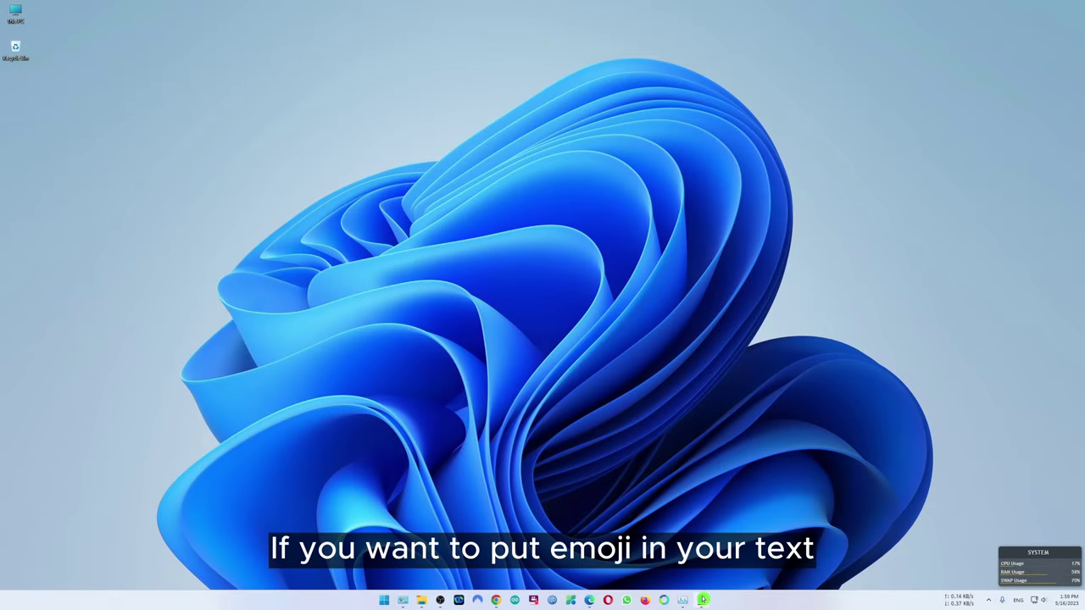
# Insert an emoji into a new Notepad document using the Win+. emoji picker.
pyautogui.click(700, 599)
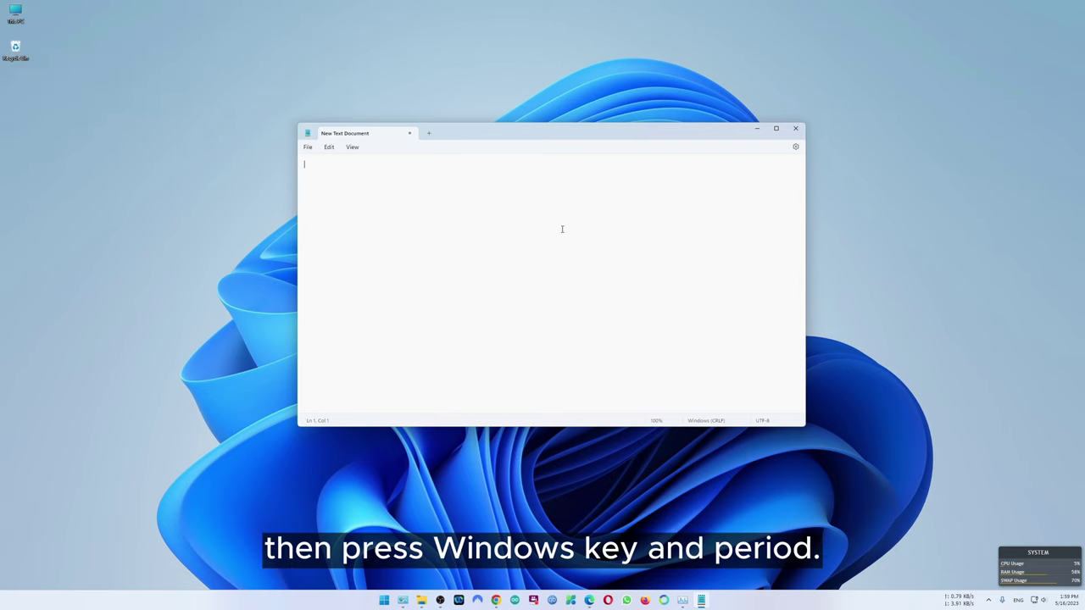
pyautogui.press('super+period')
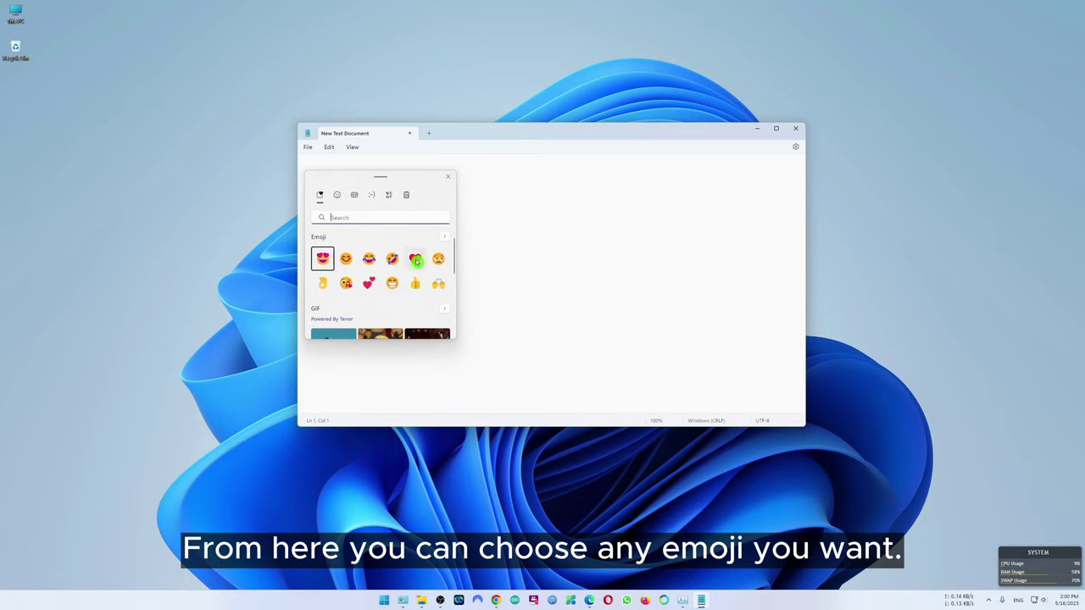
pyautogui.click(370, 262)
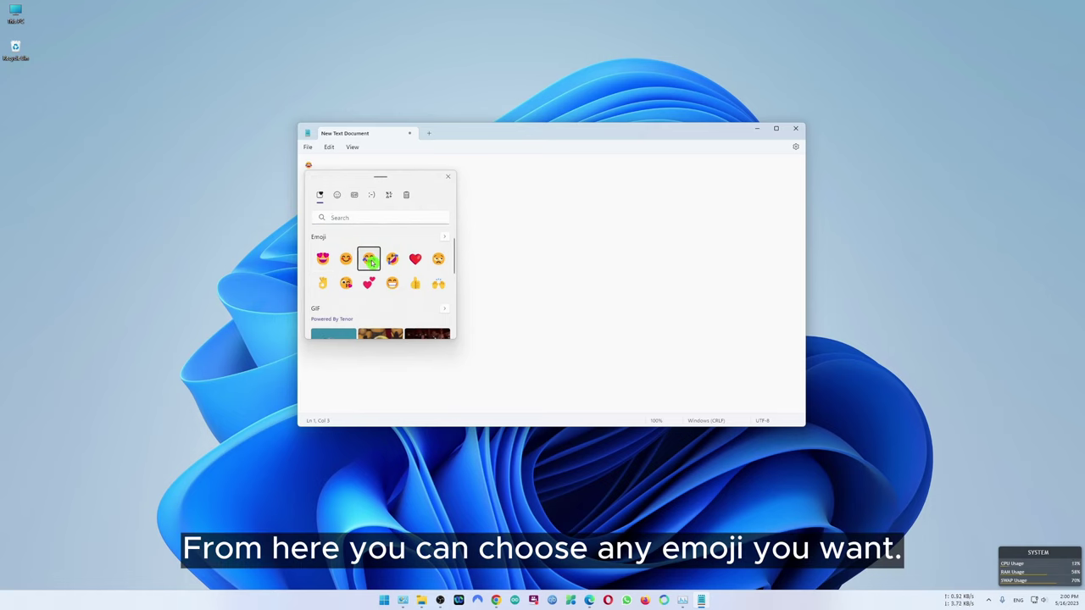
pyautogui.click(546, 254)
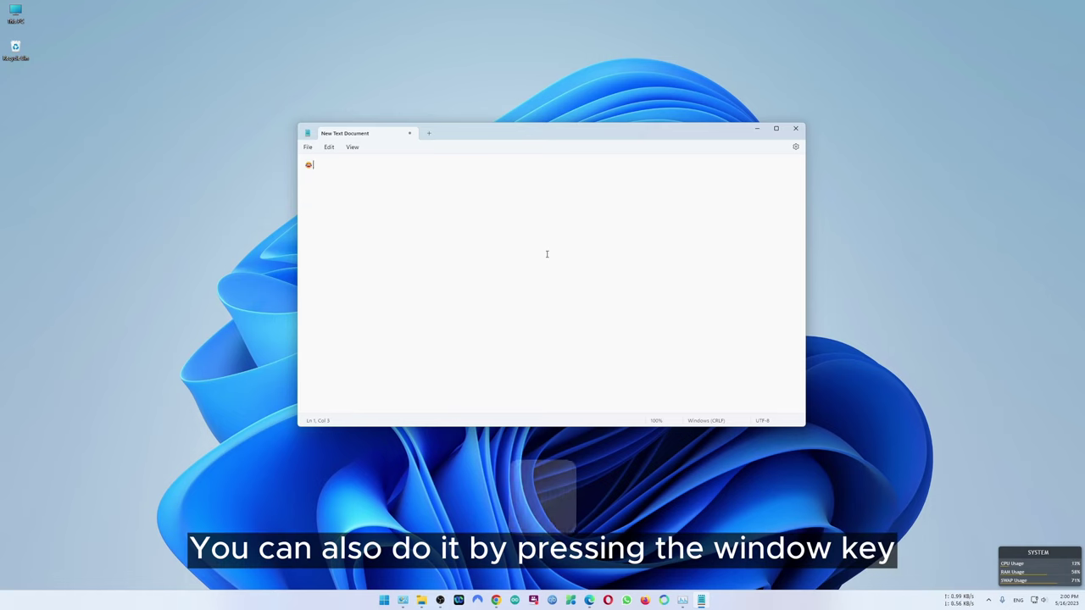
# Reopen the emoji picker with Win+;, restart the graphics driver, and start Win+H dictation.
pyautogui.press('super+semicolon')
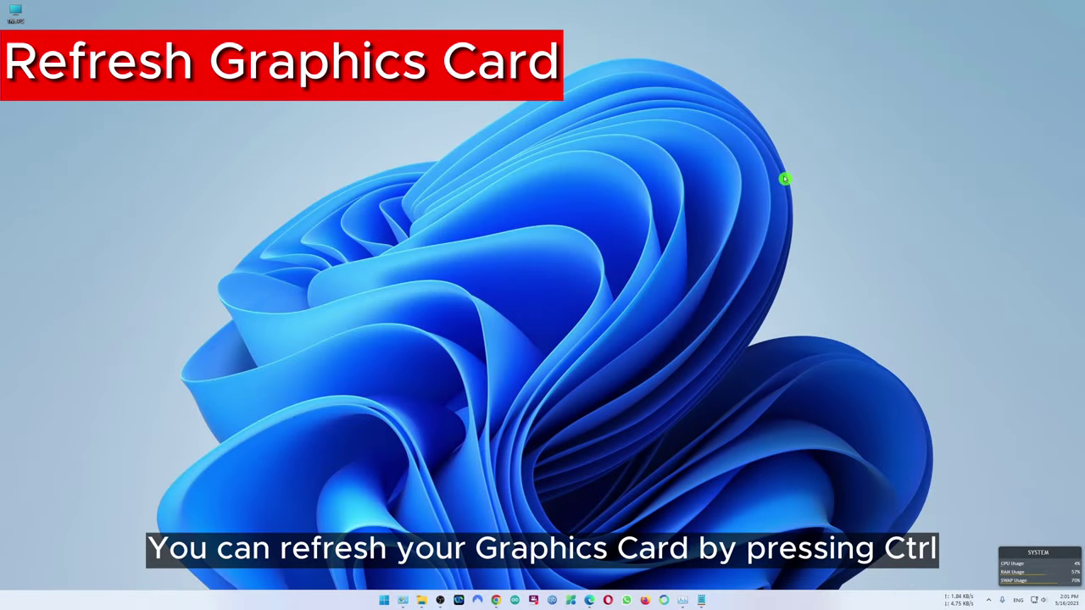
pyautogui.press('ctrl+shift+super+b')
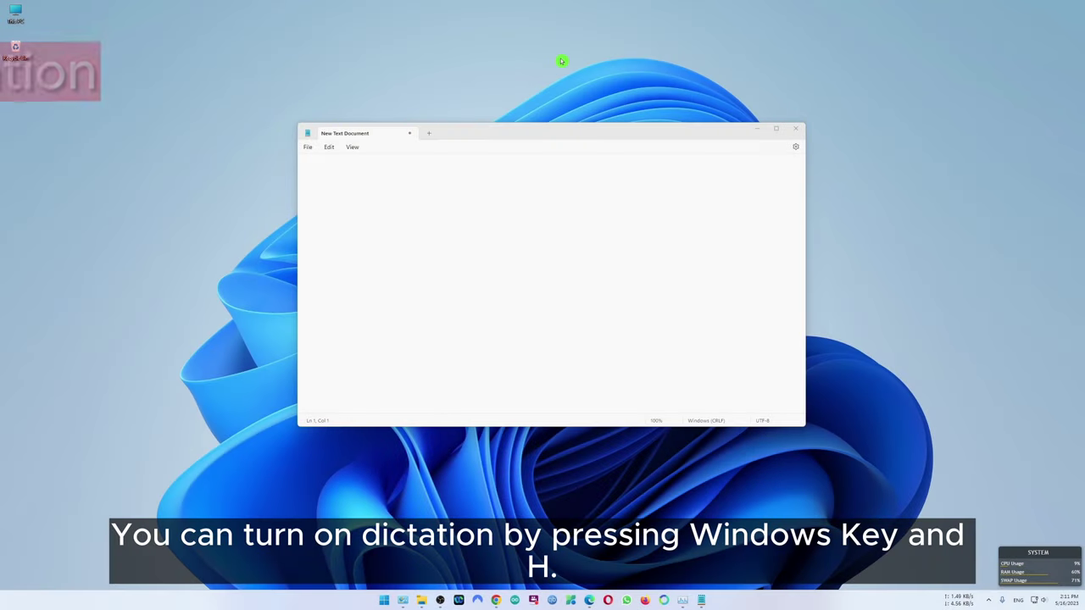
pyautogui.press('super+h')
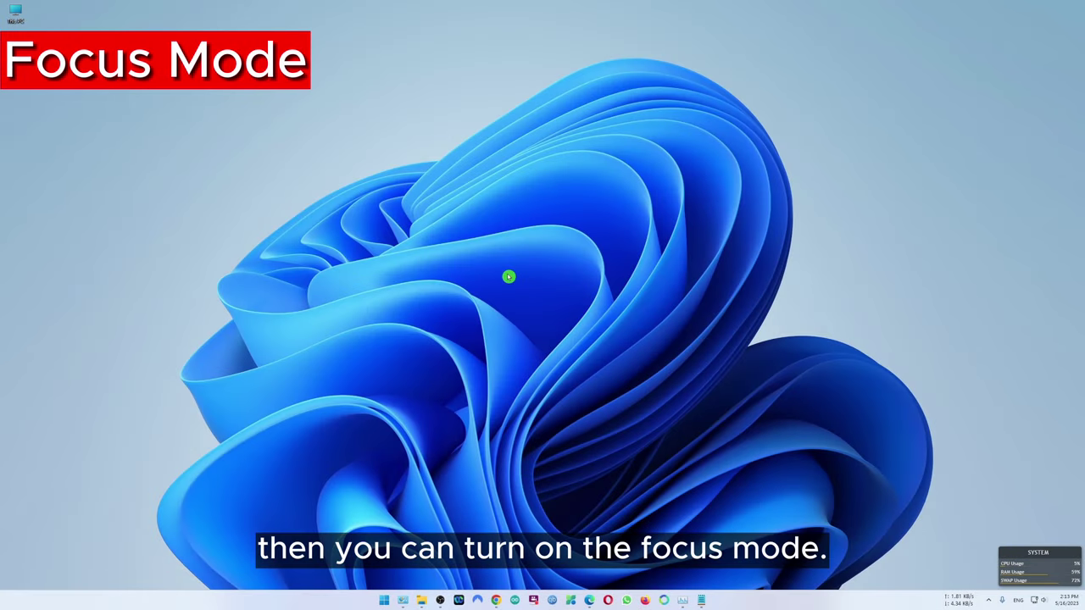
# Open Settings with Win+I and start a 30-minute focus session from the Focus page.
pyautogui.press('super+i')
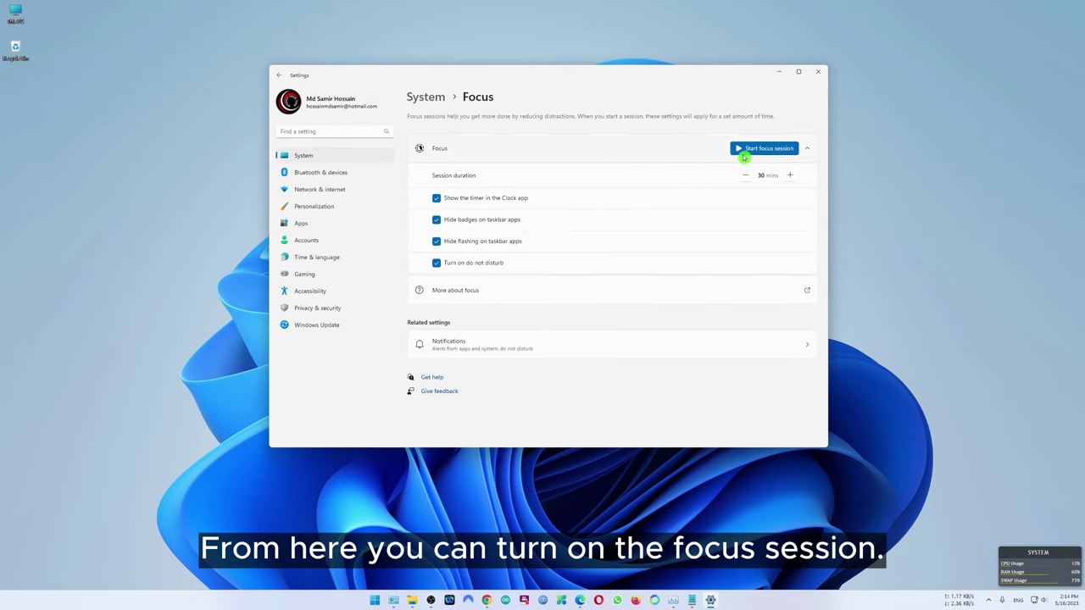
pyautogui.click(767, 150)
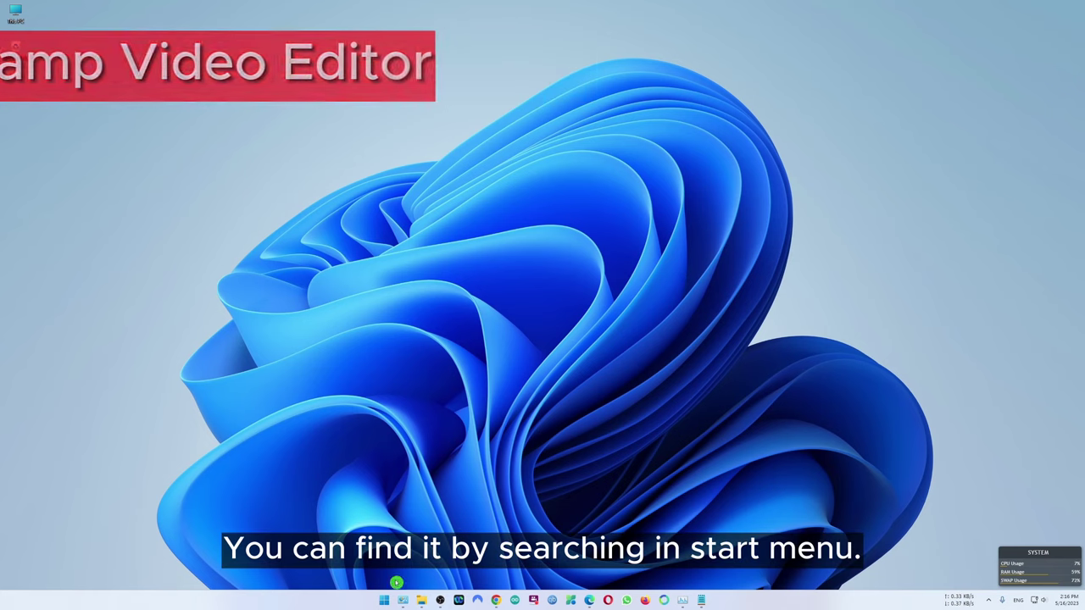
# Launch Clipchamp from Start search and list its video template categories for an untitled project.
pyautogui.press('super')
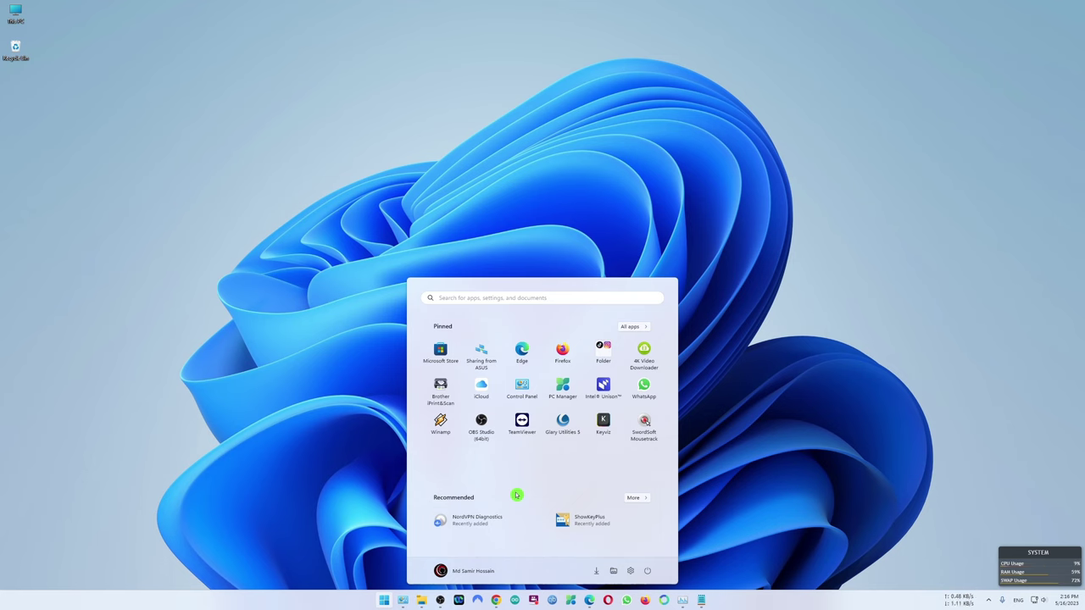
pyautogui.write('c')
pyautogui.write('lipcha')
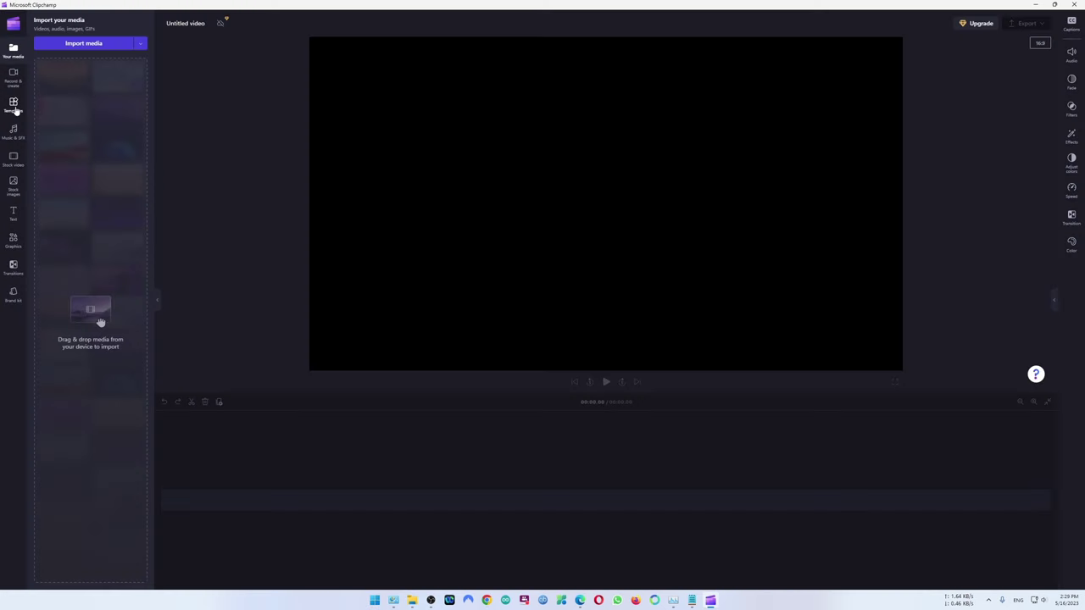
pyautogui.click(14, 105)
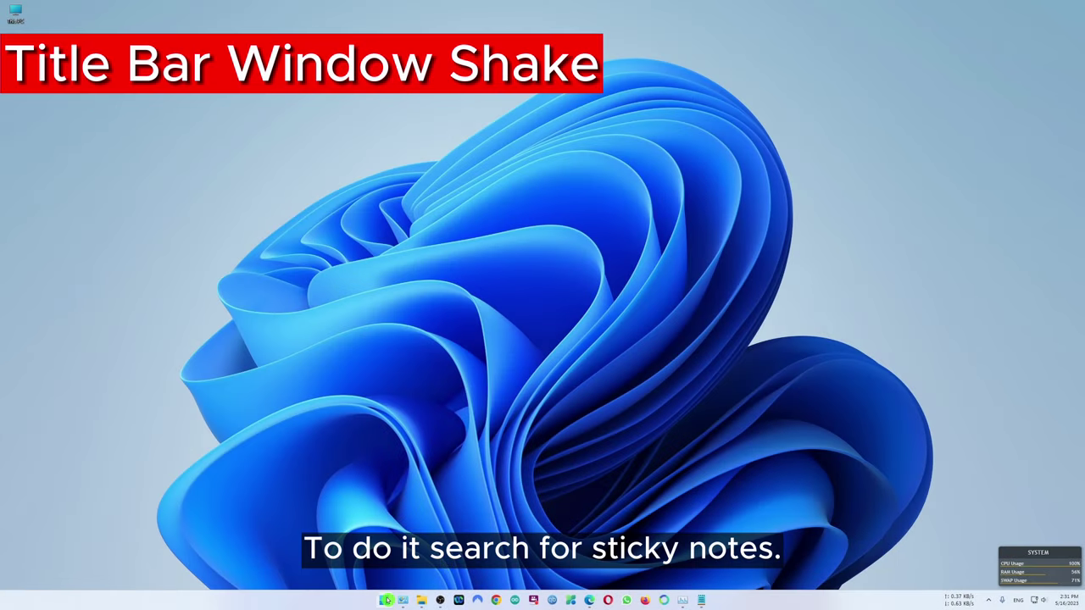
# Launch Sticky Notes from a 'sticky notes' Start search and add a second blank note.
pyautogui.click(385, 600)
pyautogui.write('st')
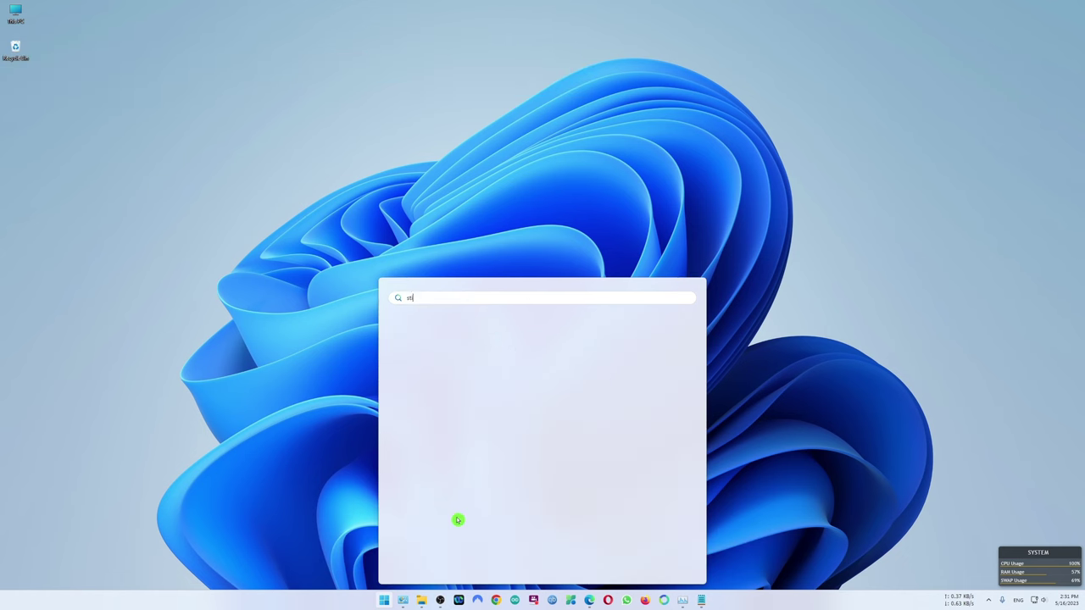
pyautogui.write('icky notes')
pyautogui.press('Return')
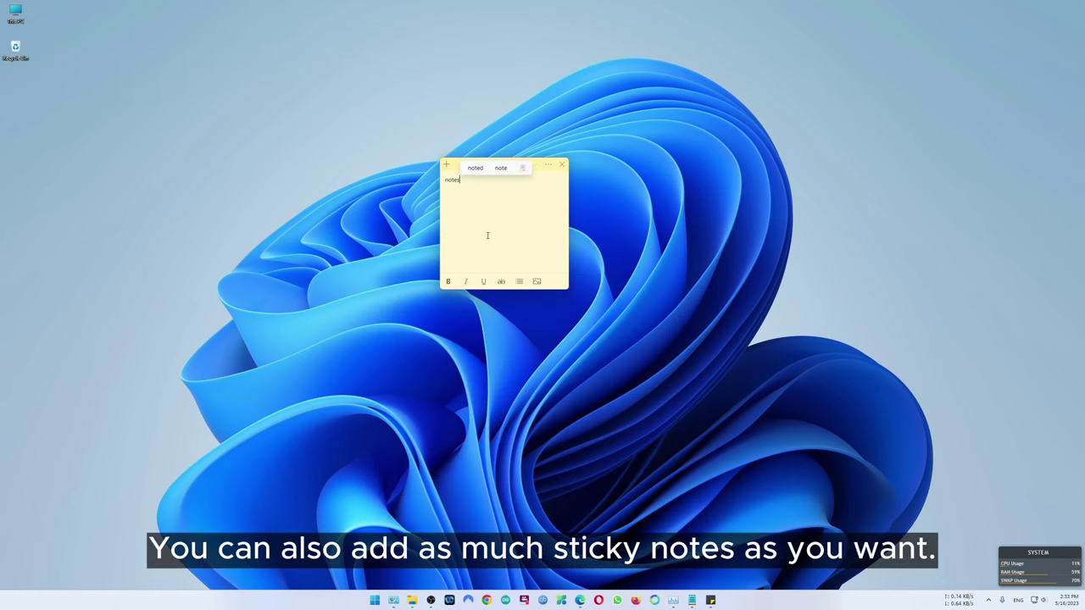
pyautogui.click(446, 165)
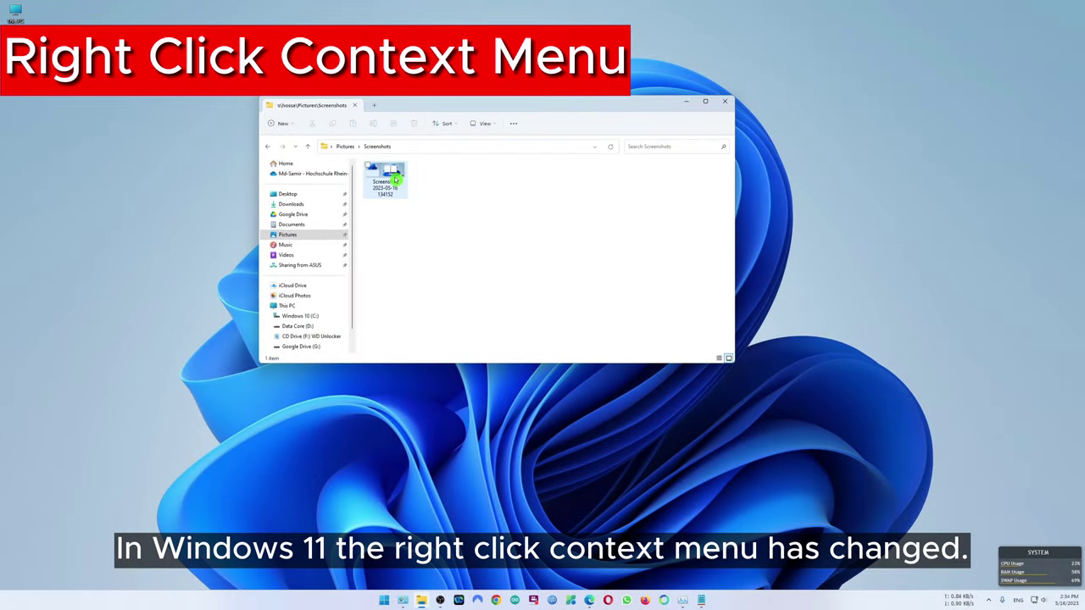
# Show the screenshot file's full classic context menu, then start Link new device in Phone Link.
pyautogui.click(395, 178)
pyautogui.rightClick(395, 178)
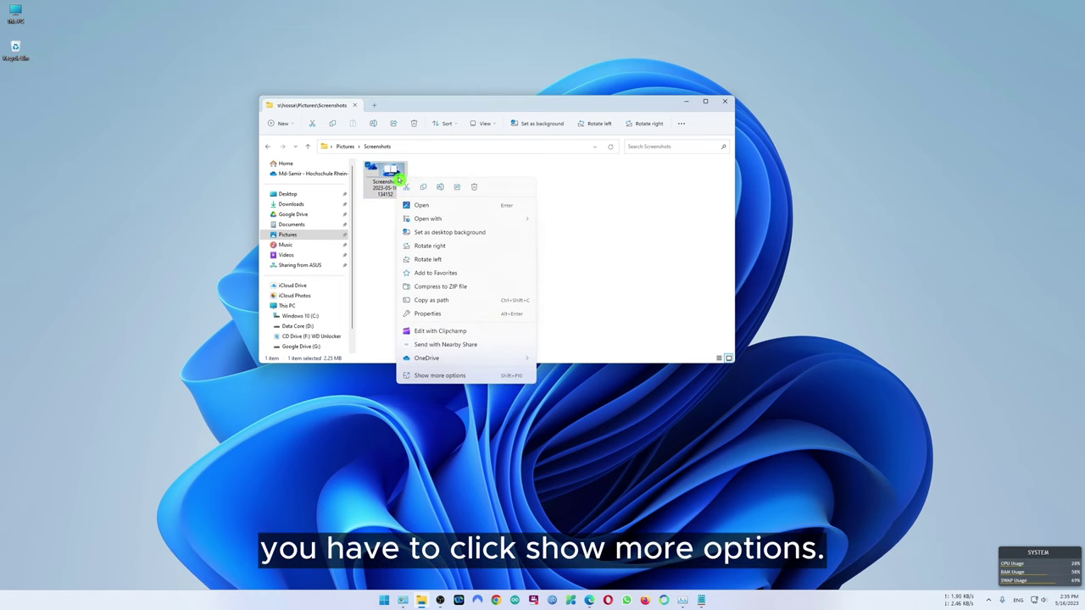
pyautogui.click(472, 377)
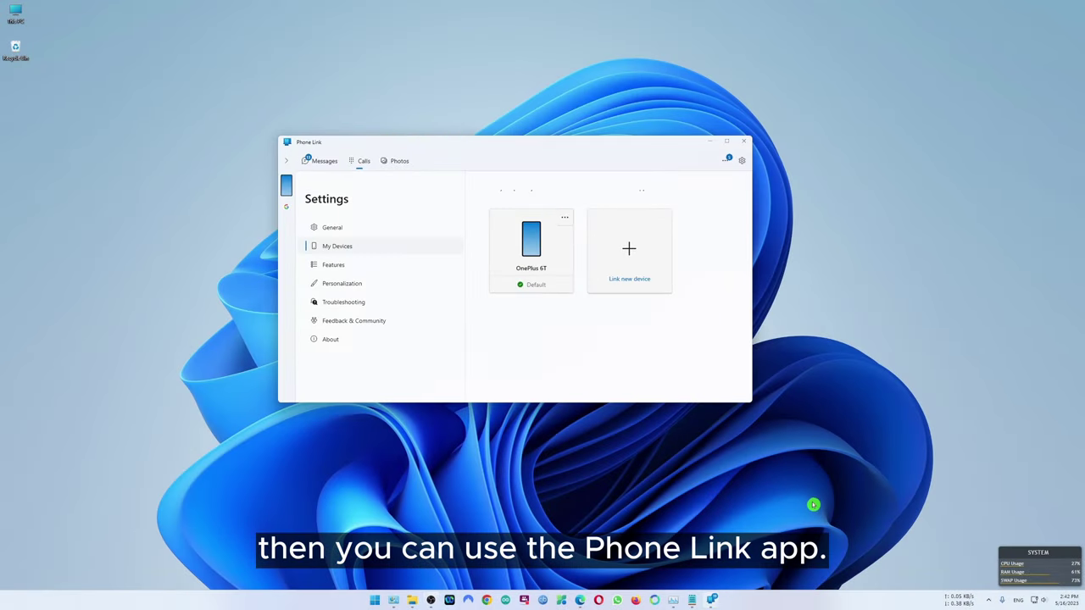
pyautogui.click(636, 259)
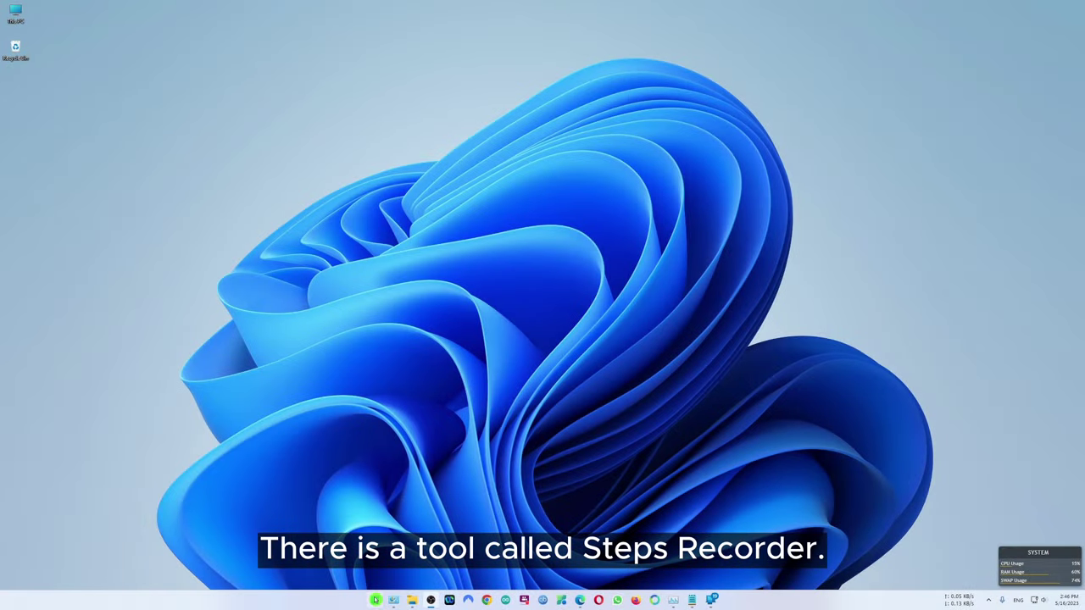
pyautogui.click(375, 599)
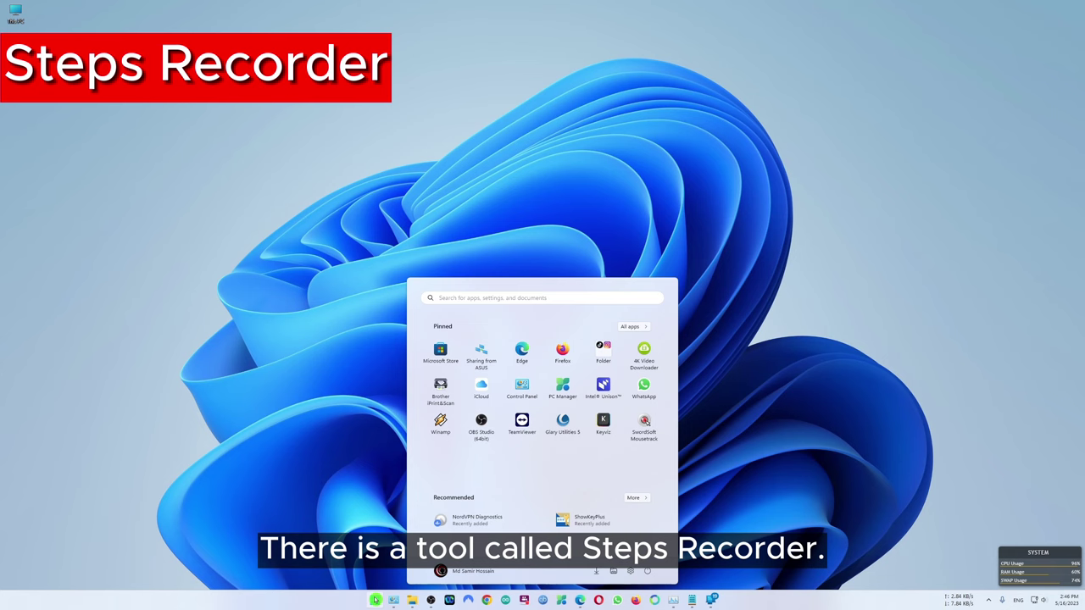
# Record a Steps Recorder session that opens Control Panel, then stop recording.
pyautogui.write('steps recorder')
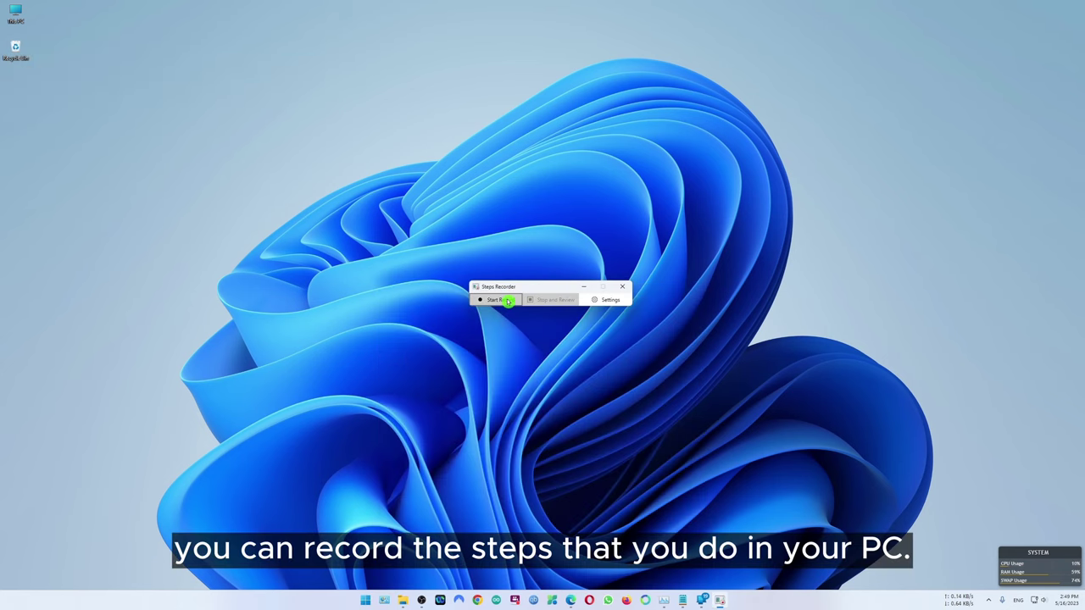
pyautogui.click(509, 301)
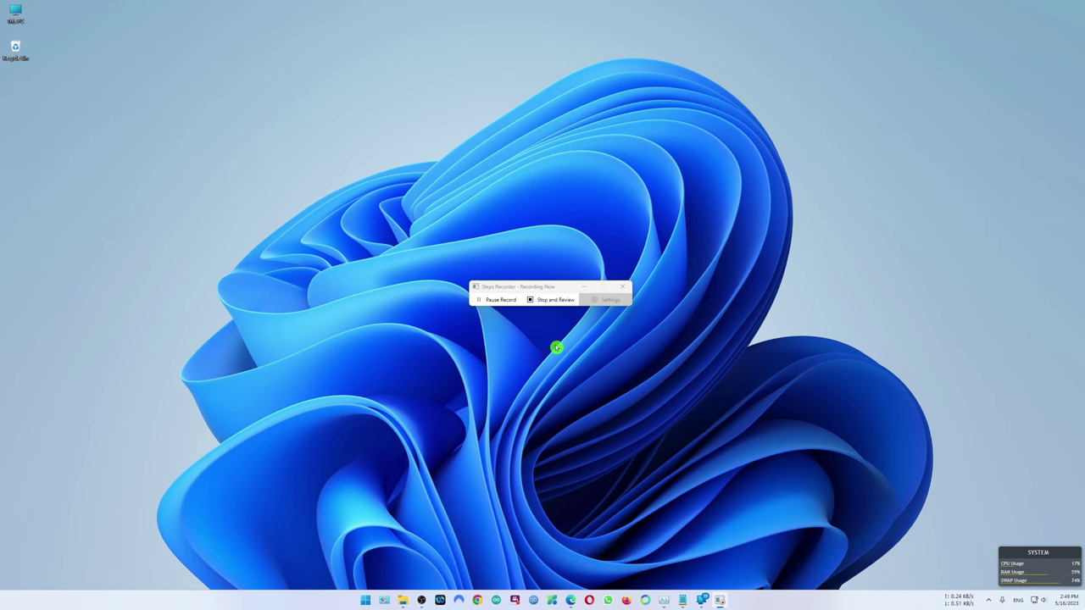
pyautogui.click(384, 601)
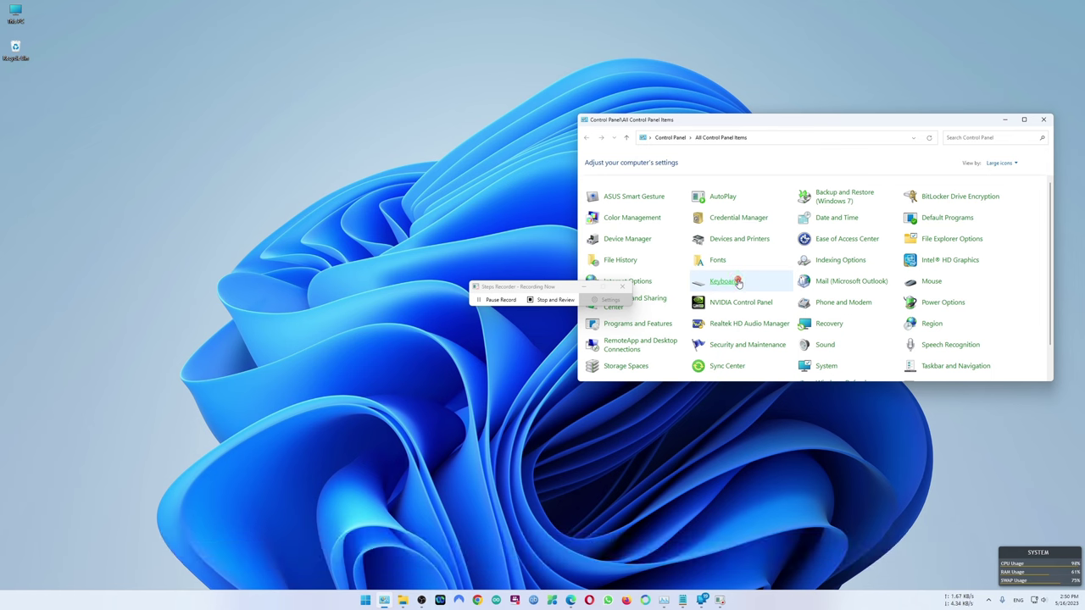
pyautogui.click(551, 301)
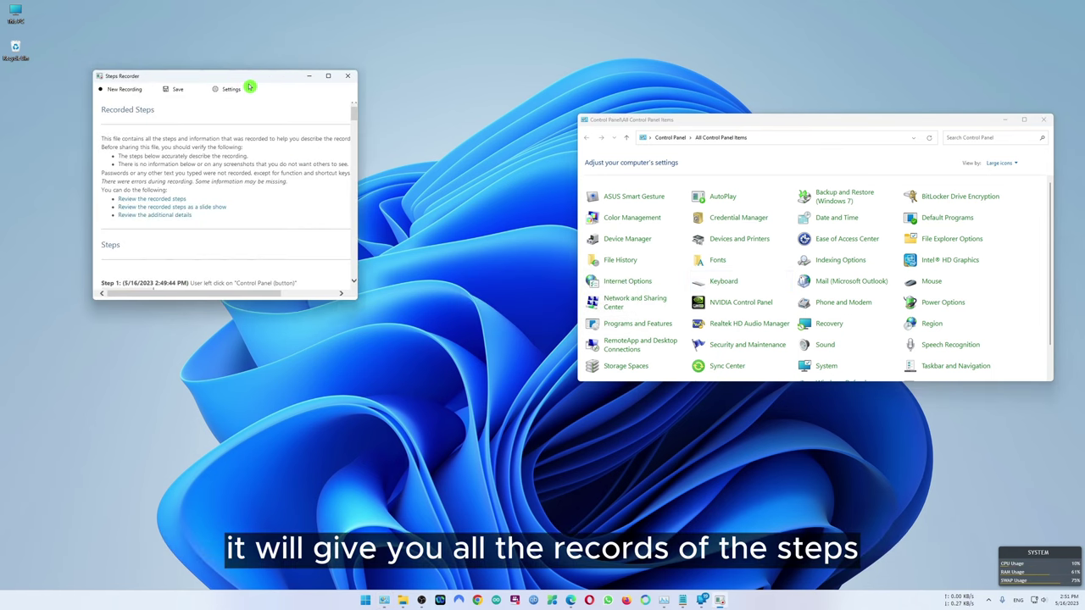
# Scroll through the three recorded steps and their screenshots.
pyautogui.moveTo(250, 87); pyautogui.dragTo(502, 217)
pyautogui.scroll(-1, 485, 337)
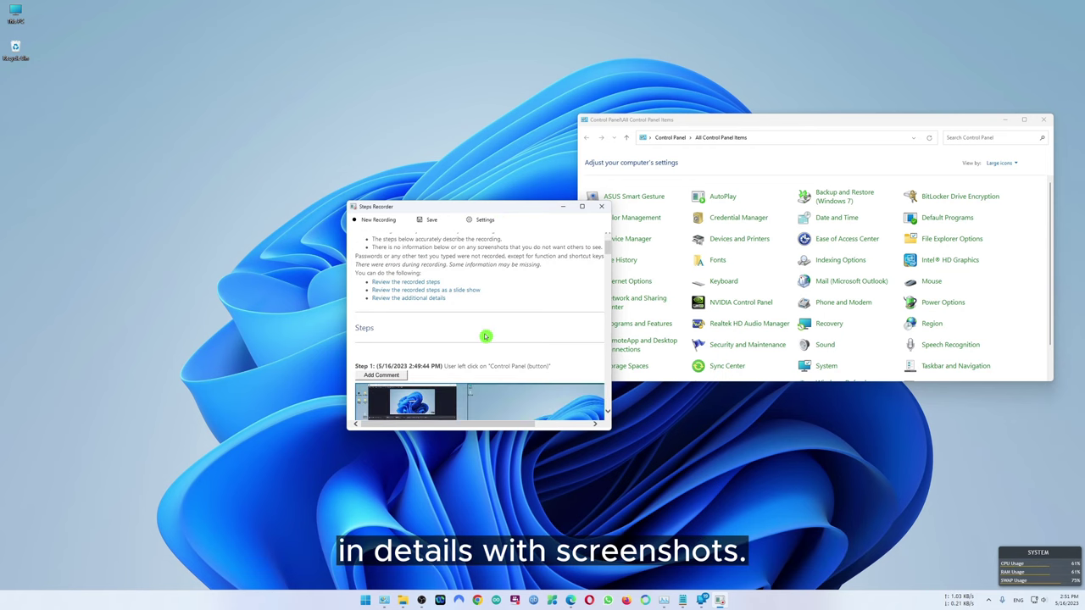
pyautogui.scroll(-6, 485, 336)
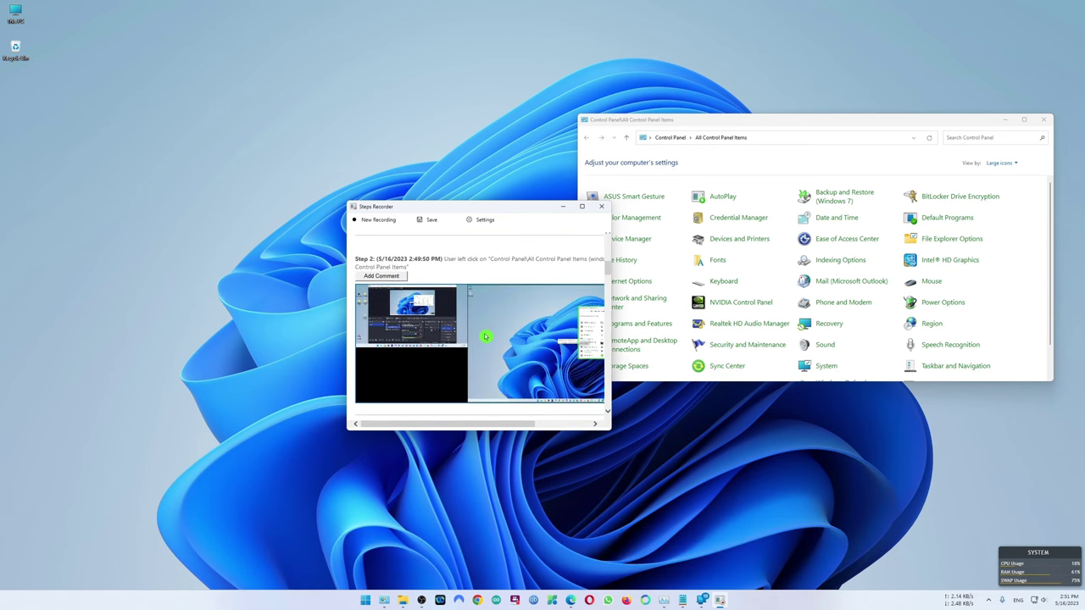
pyautogui.scroll(-6, 486, 336)
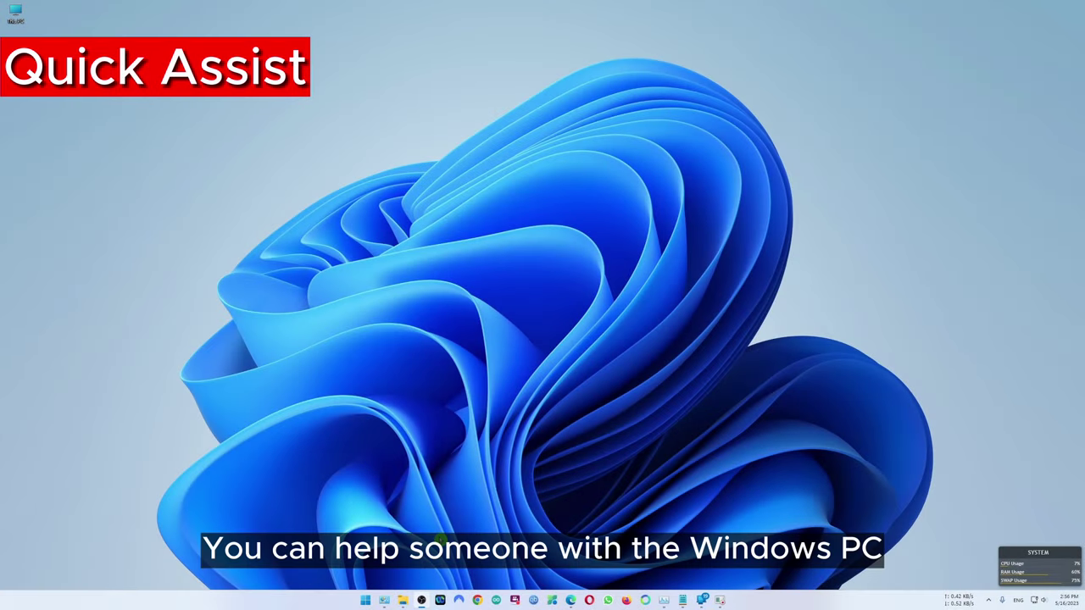
# Search Start for 'quick assist' and launch Quick Assist.
pyautogui.click(368, 600)
pyautogui.write('quic')
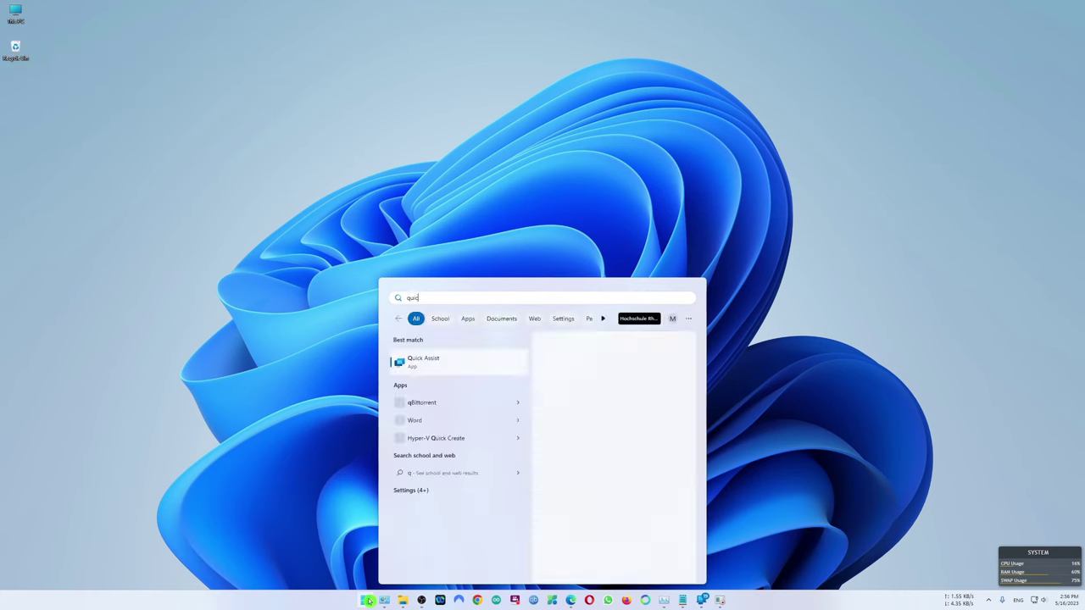
pyautogui.write('k assist')
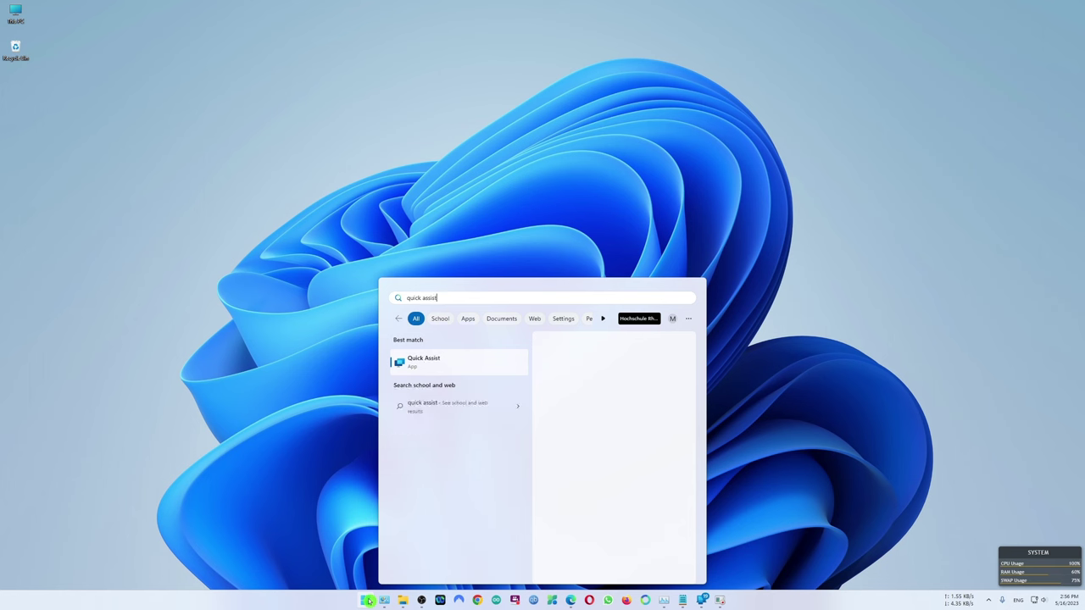
pyautogui.press('Return')
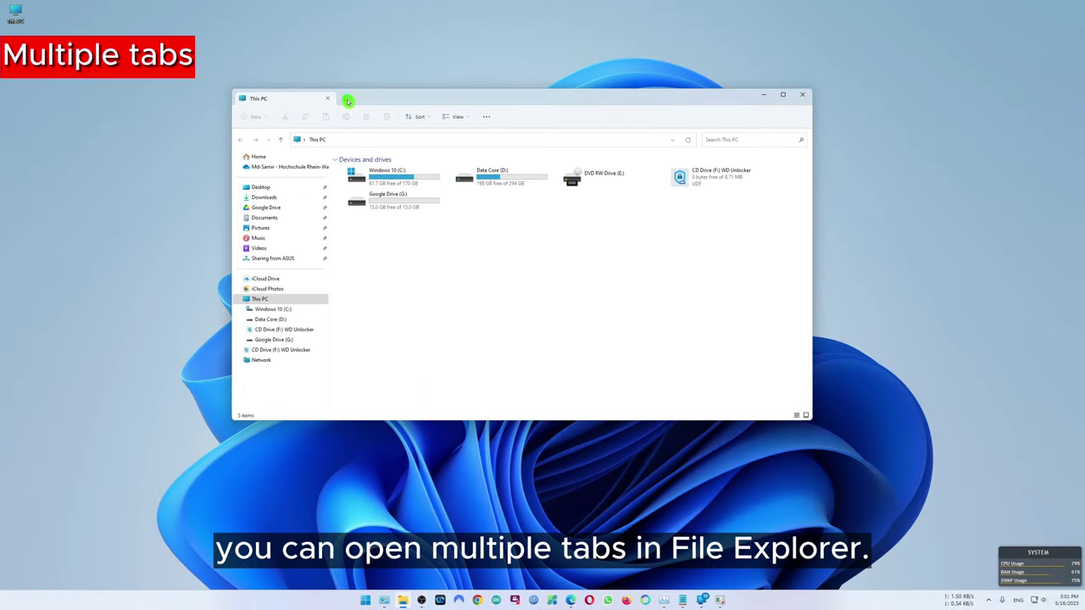
# Add two more This PC tabs in File Explorer and two Untitled tabs in Notepad.
pyautogui.click(347, 101)
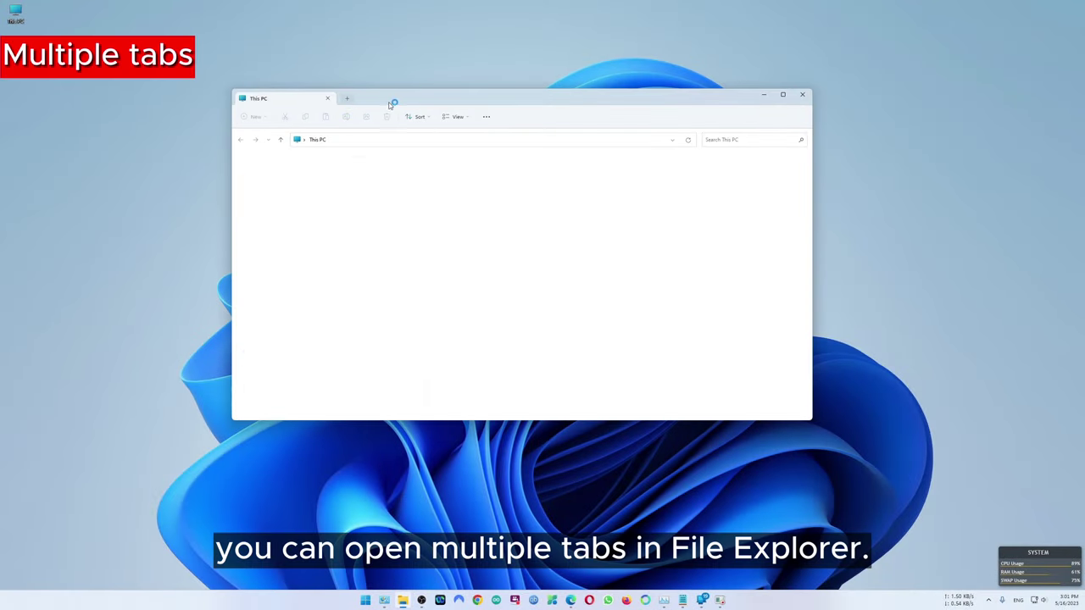
pyautogui.click(439, 100)
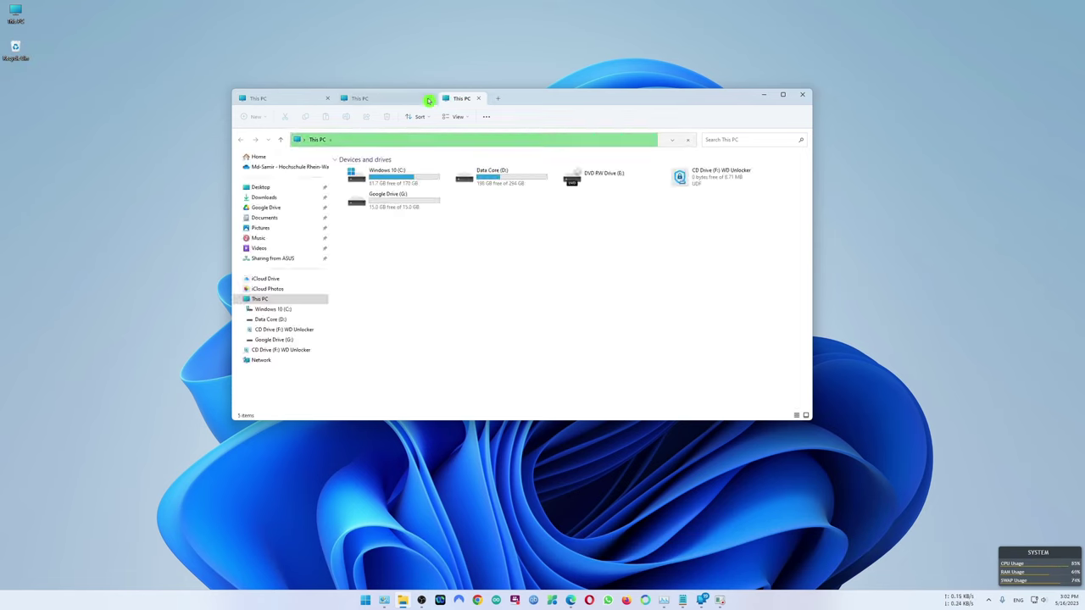
pyautogui.click(682, 600)
pyautogui.click(441, 173)
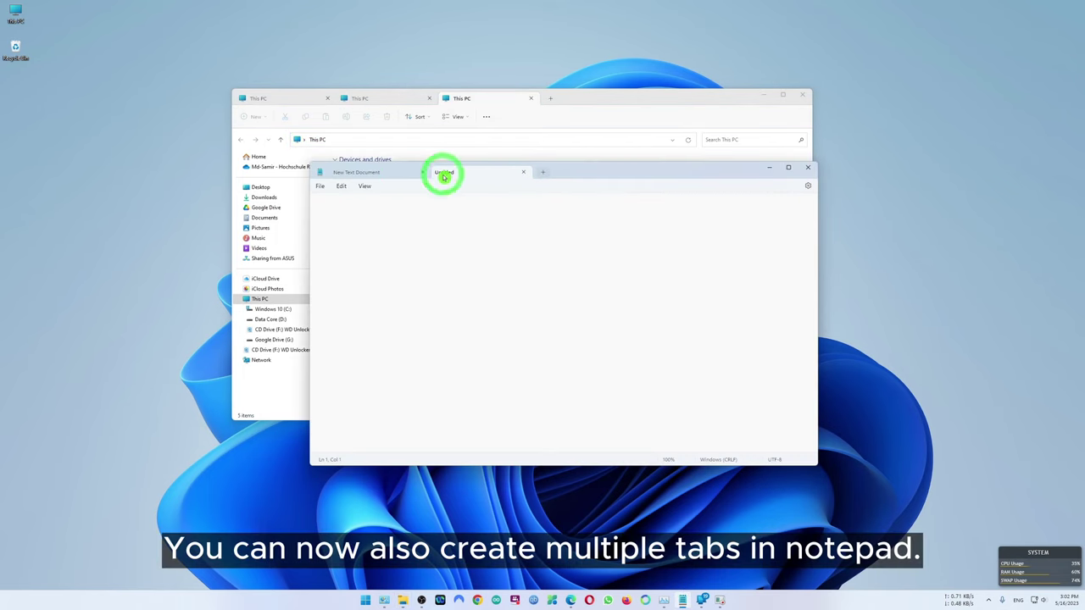
pyautogui.click(542, 172)
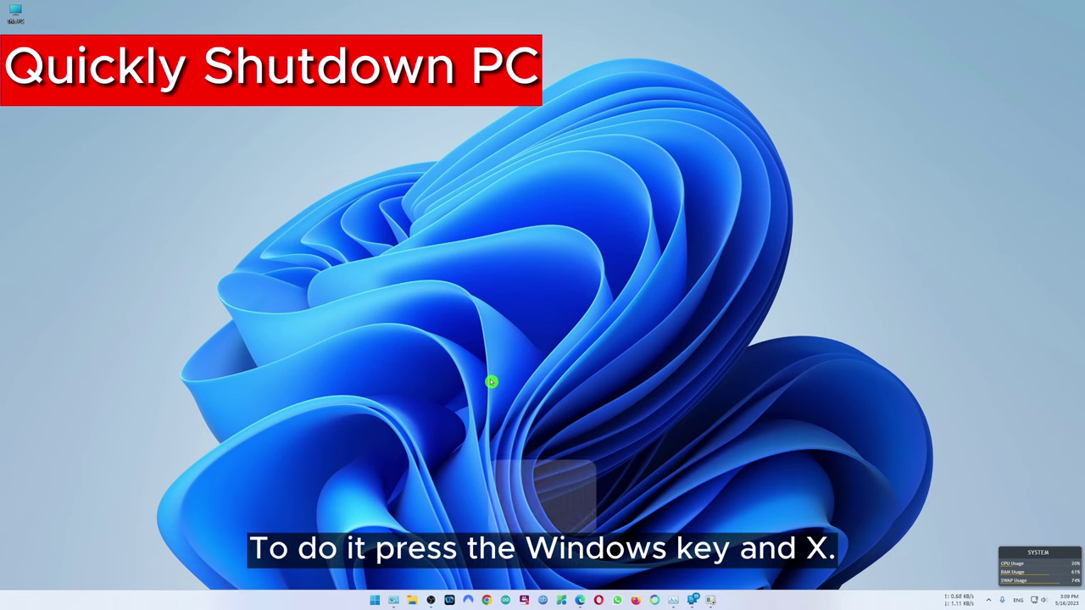
# Shut down the PC via Win+X > Shut down or sign out > Shut down.
pyautogui.press('super+x')
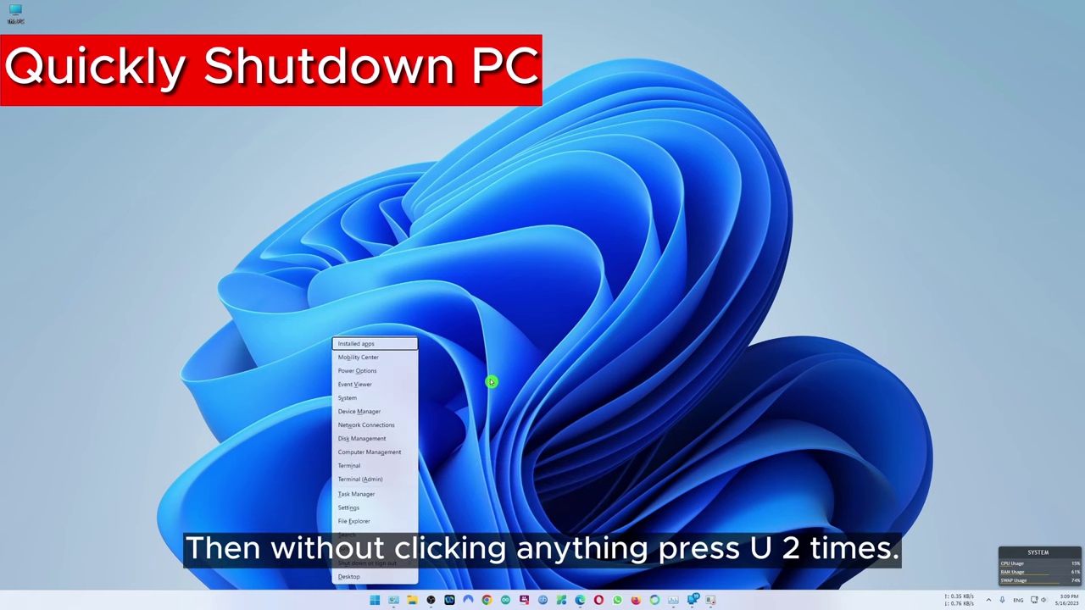
pyautogui.press('u')
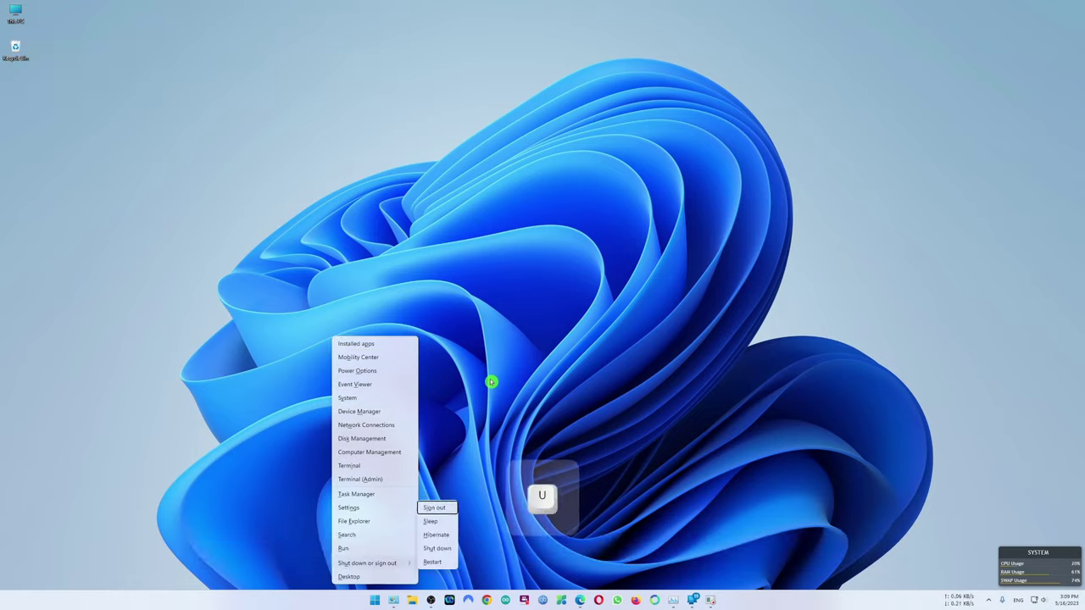
pyautogui.press('u')
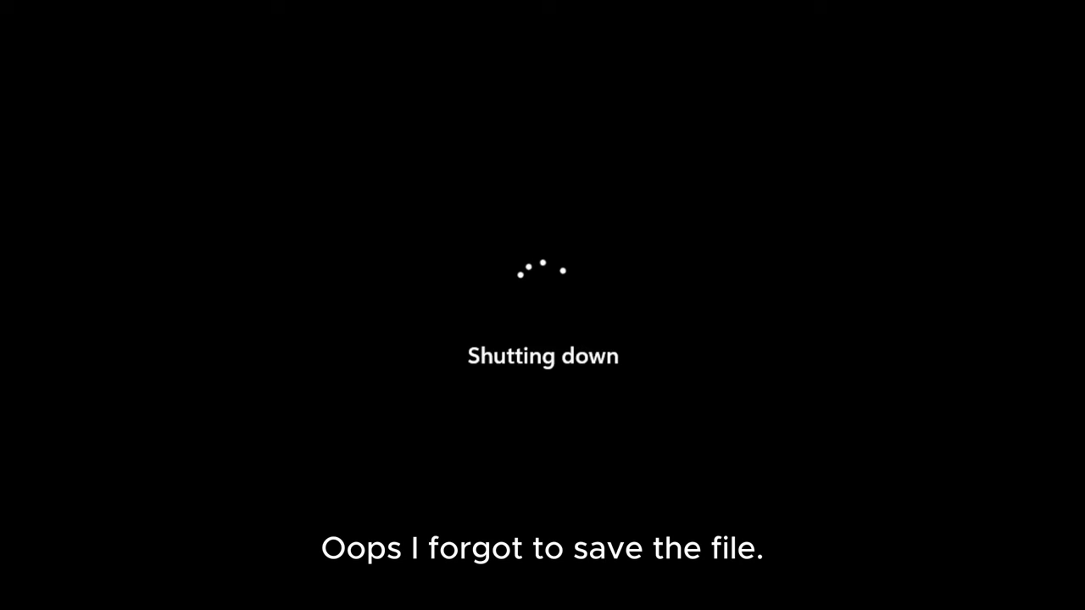